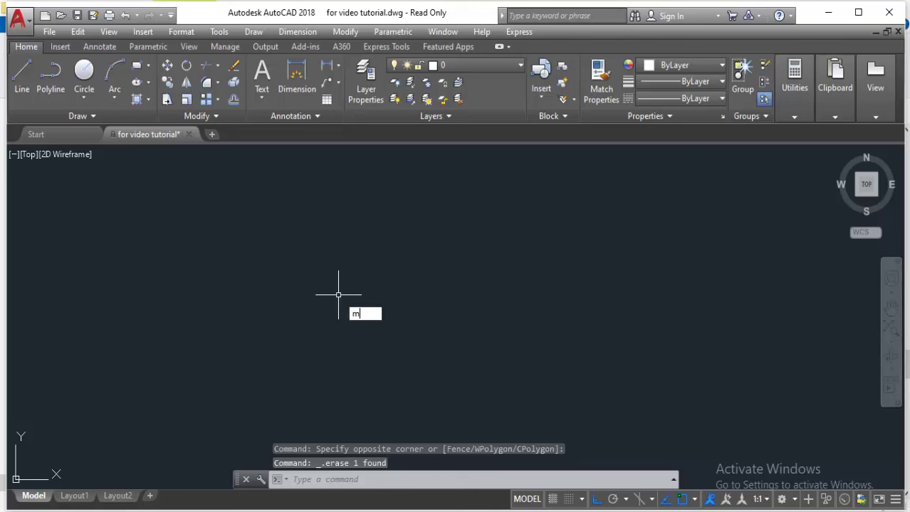
# Draw the closed double-line outer walls with MLINE: 23' across, 30' down, 23' back, 30' up
pyautogui.write('l')
pyautogui.press('Return')
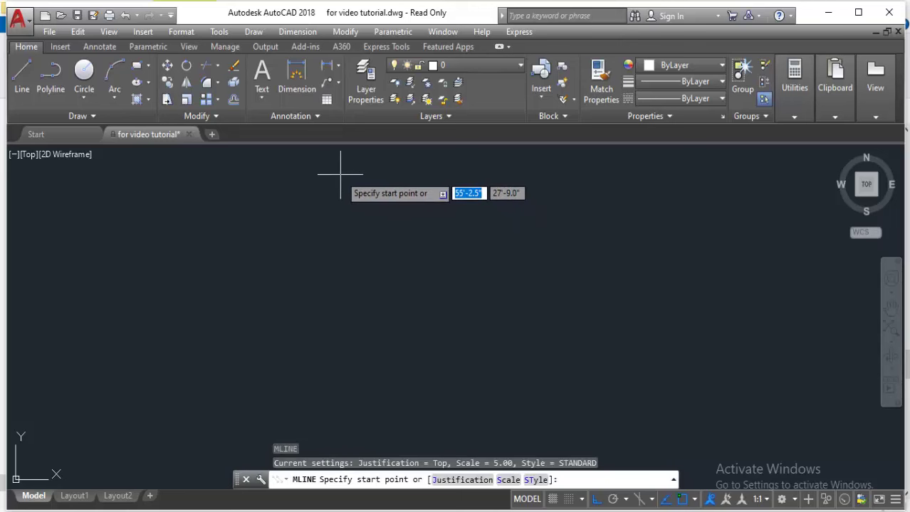
pyautogui.click(312, 173)
pyautogui.write("23'")
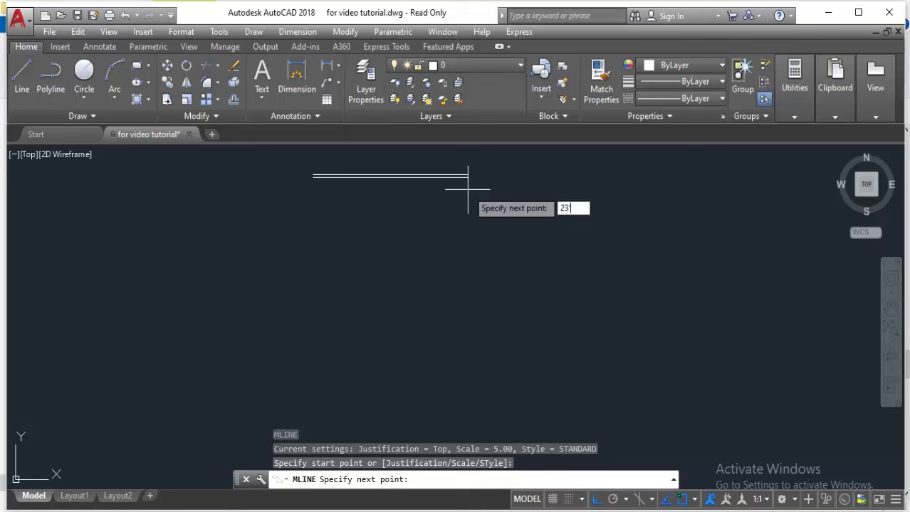
pyautogui.press('Return')
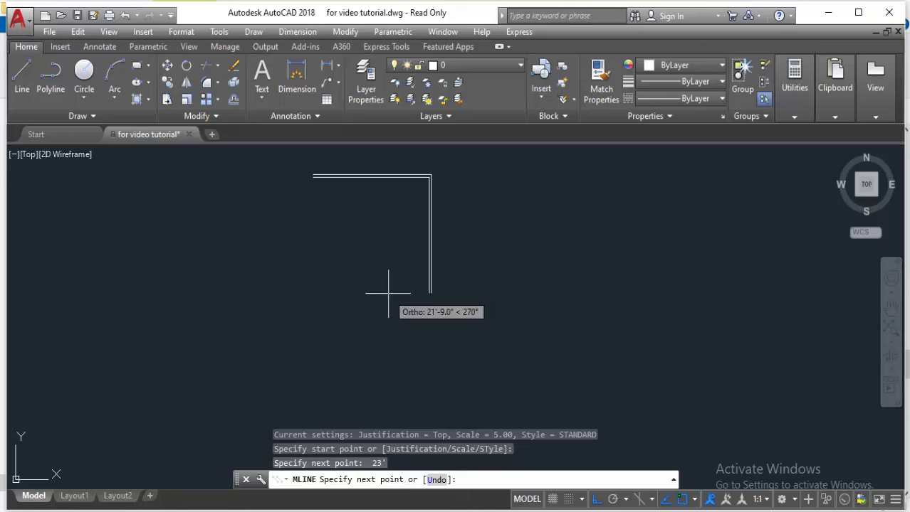
pyautogui.write("30'")
pyautogui.press('Return')
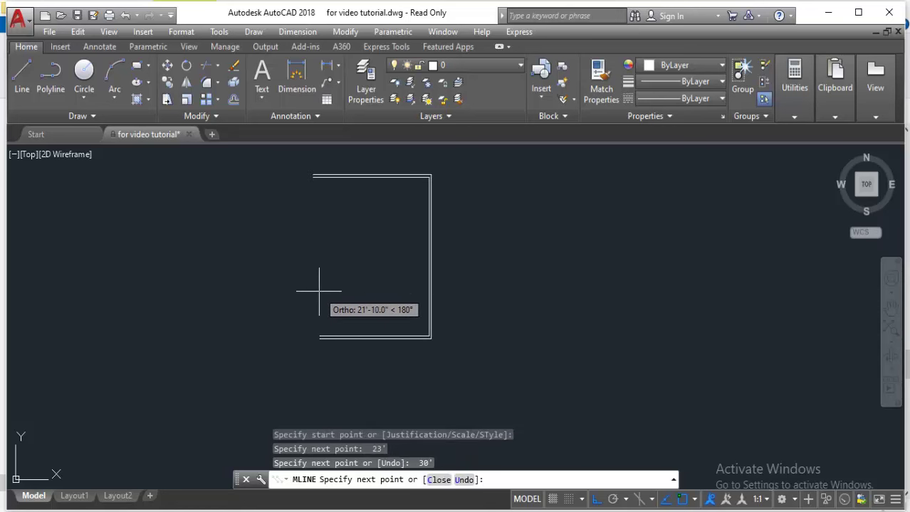
pyautogui.write('2')
pyautogui.press('Return')
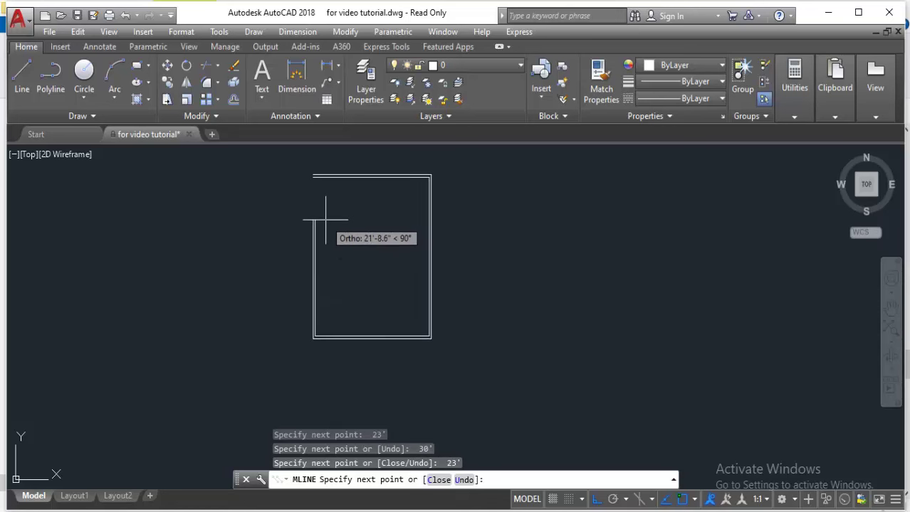
pyautogui.write("30'")
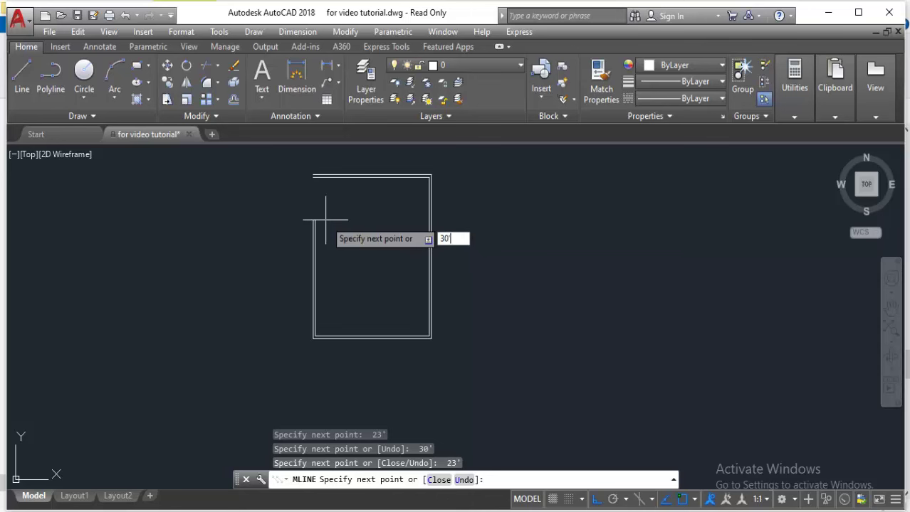
pyautogui.press('Return')
pyautogui.press('Return')
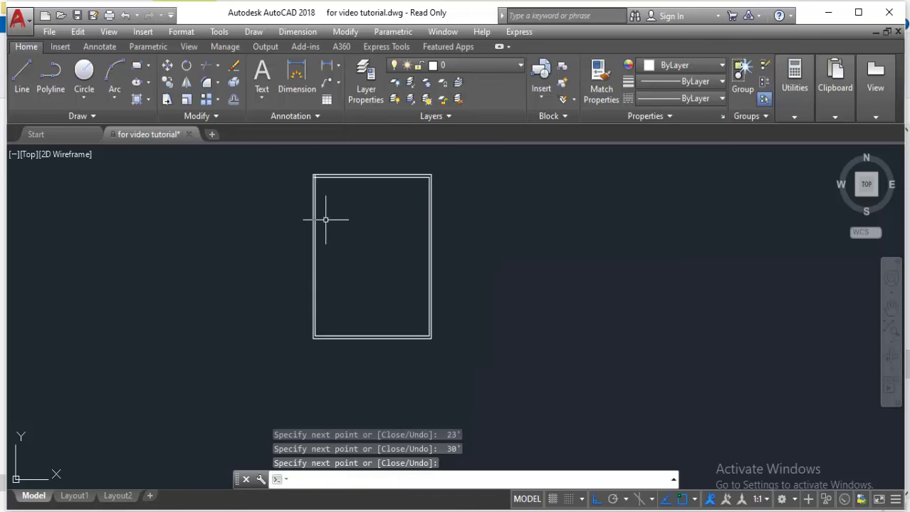
# Add linear dimensions of 30' beside the right wall and 23' above the top wall
pyautogui.click(327, 65)
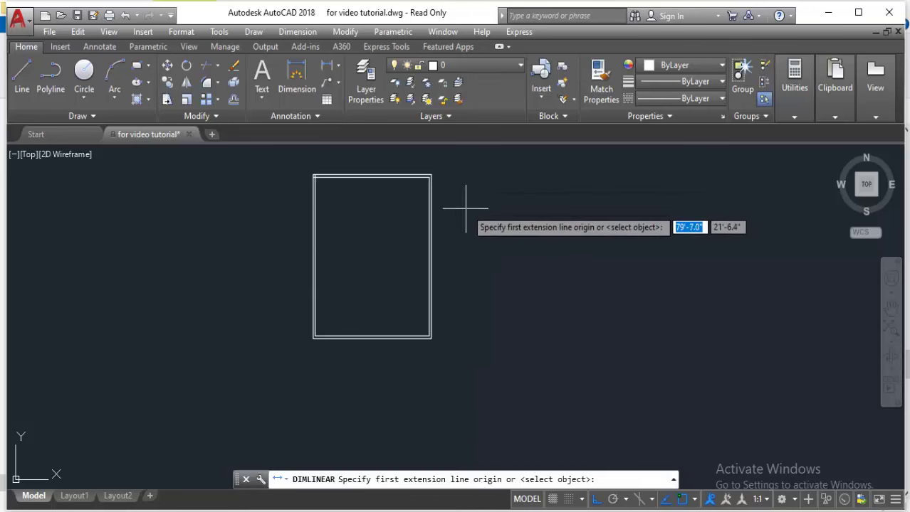
pyautogui.press('Return')
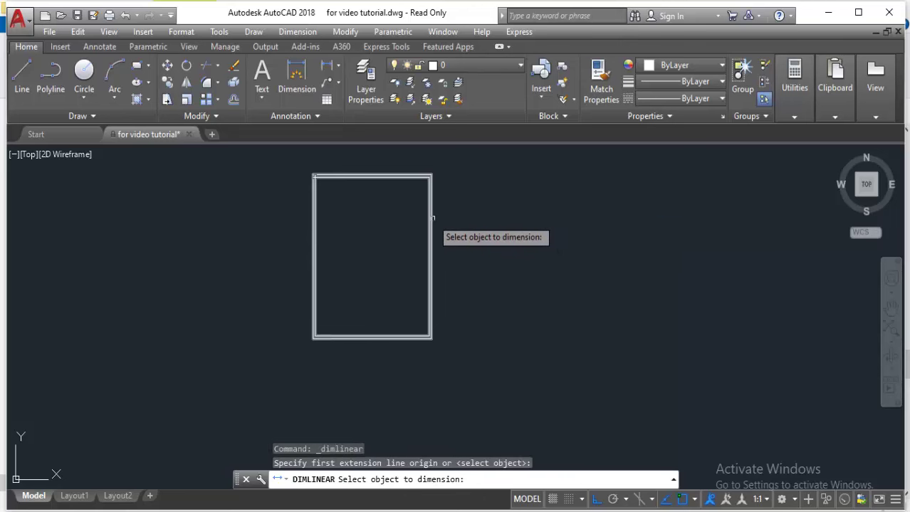
pyautogui.click(431, 220)
pyautogui.click(445, 235)
pyautogui.press('Return')
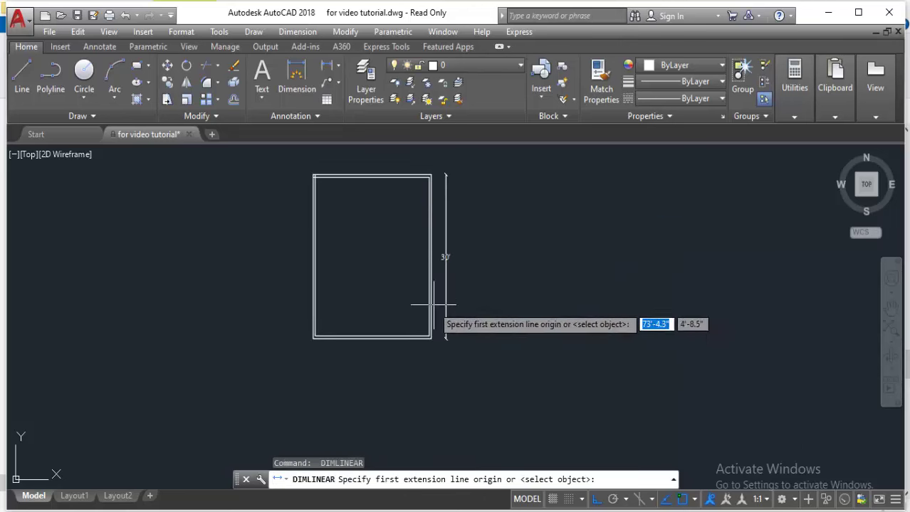
pyautogui.press('Return')
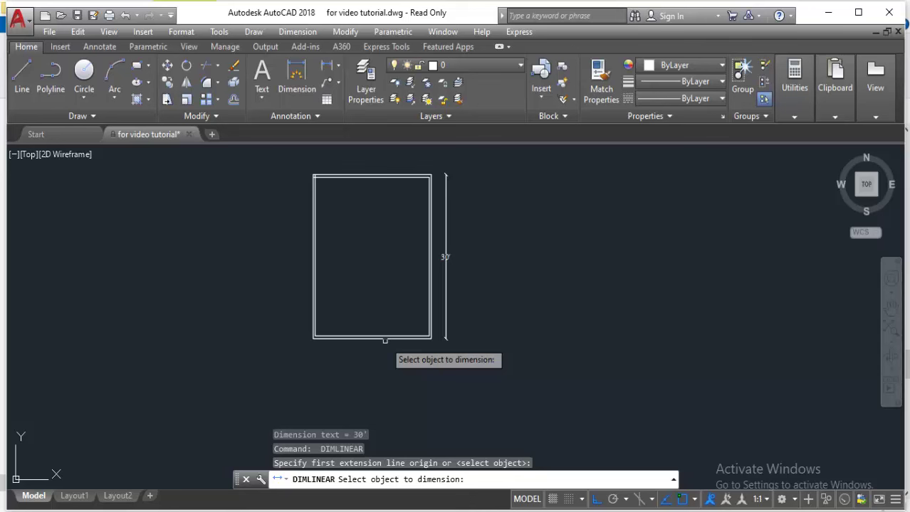
pyautogui.click(352, 175)
pyautogui.click(352, 158)
pyautogui.scroll(2, 346, 164)
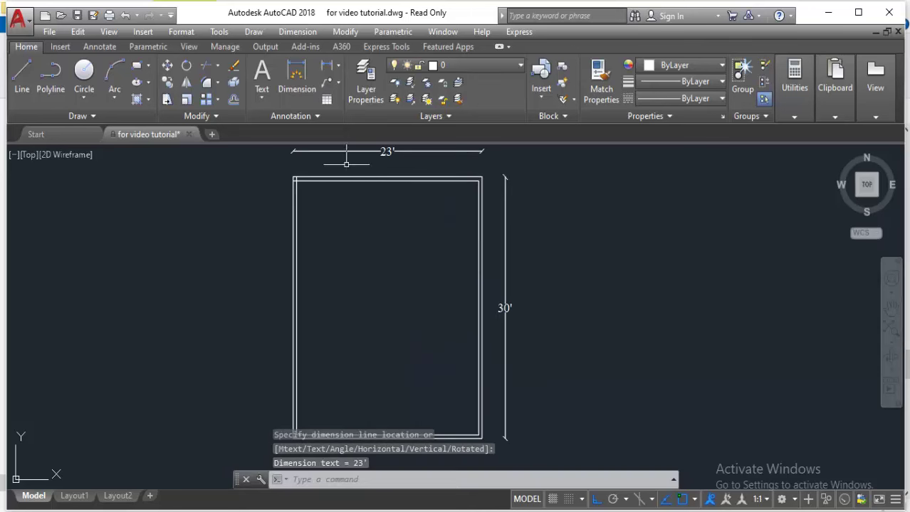
pyautogui.moveTo(346, 291); pyautogui.dragTo(377, 288, button='middle')
pyautogui.write('ML')
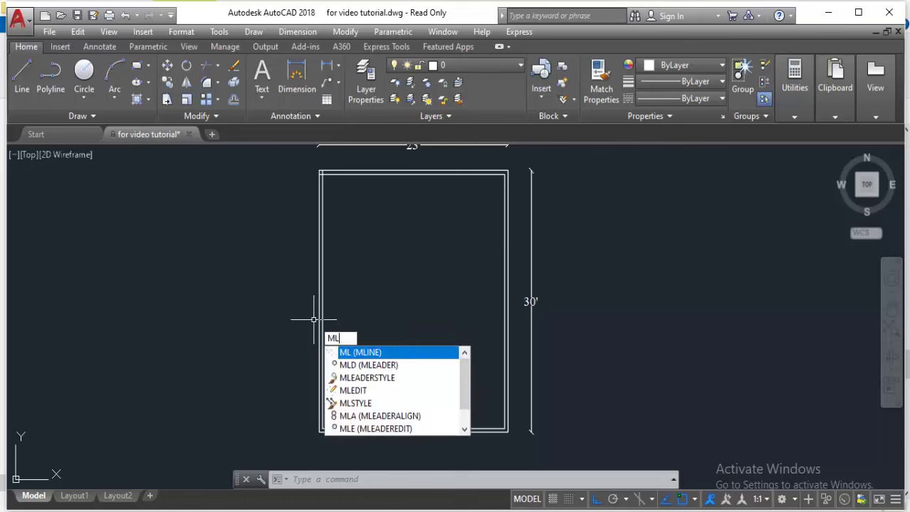
# Draw an 11' double-line wall down from the top wall's midpoint, turning left to the outer wall
pyautogui.press('Return')
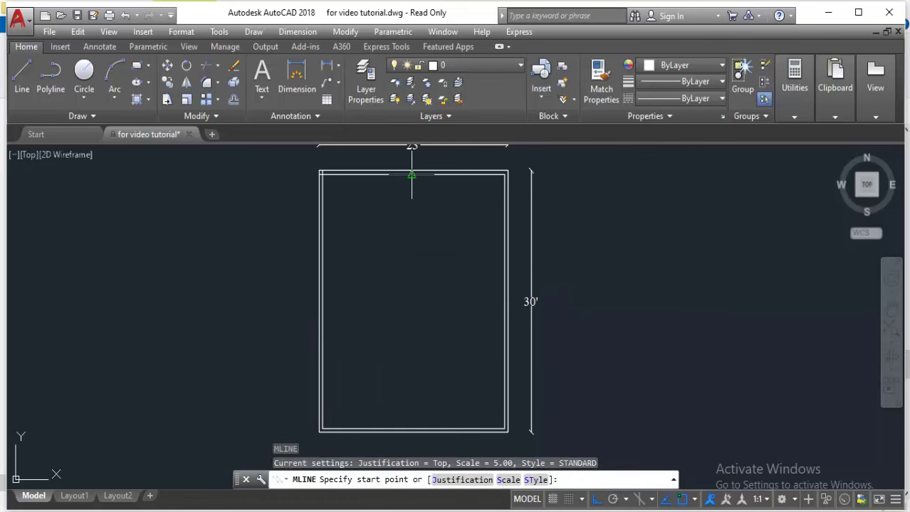
pyautogui.click(411, 174)
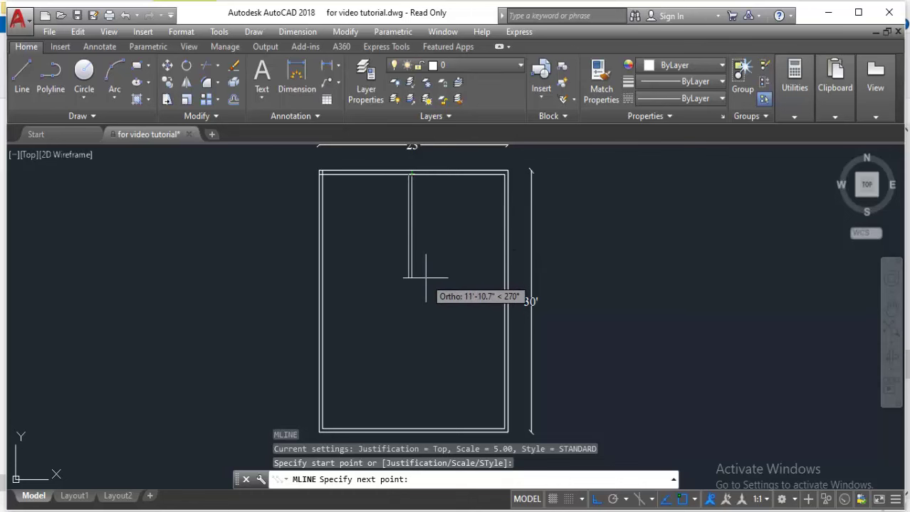
pyautogui.write("11'")
pyautogui.press('Return')
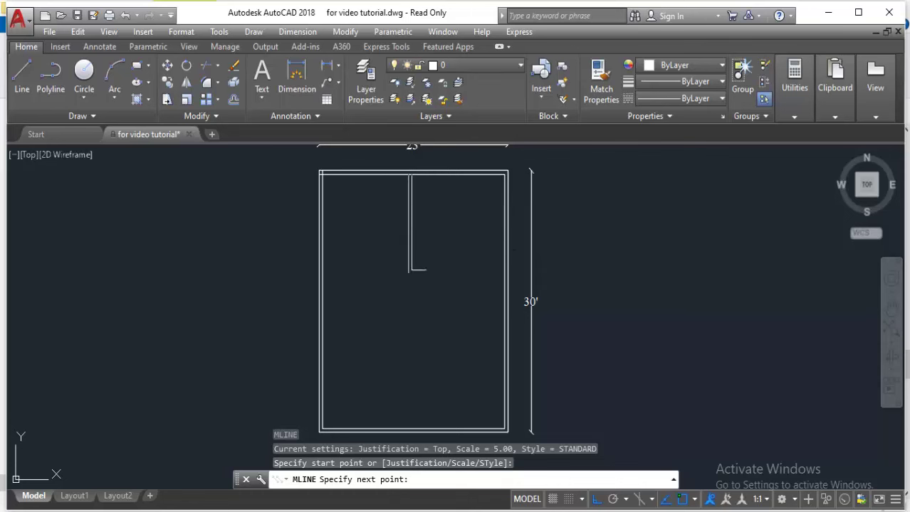
pyautogui.click(323, 269)
pyautogui.press('Return')
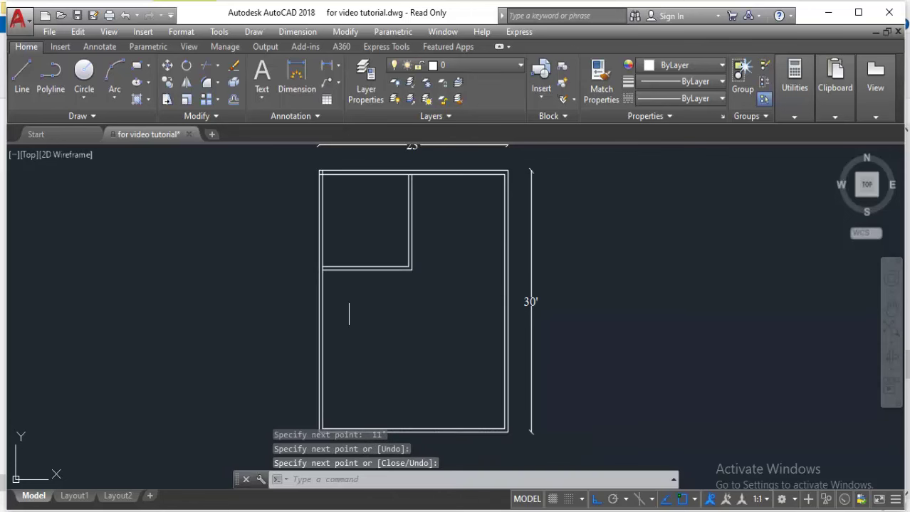
pyautogui.press('Return')
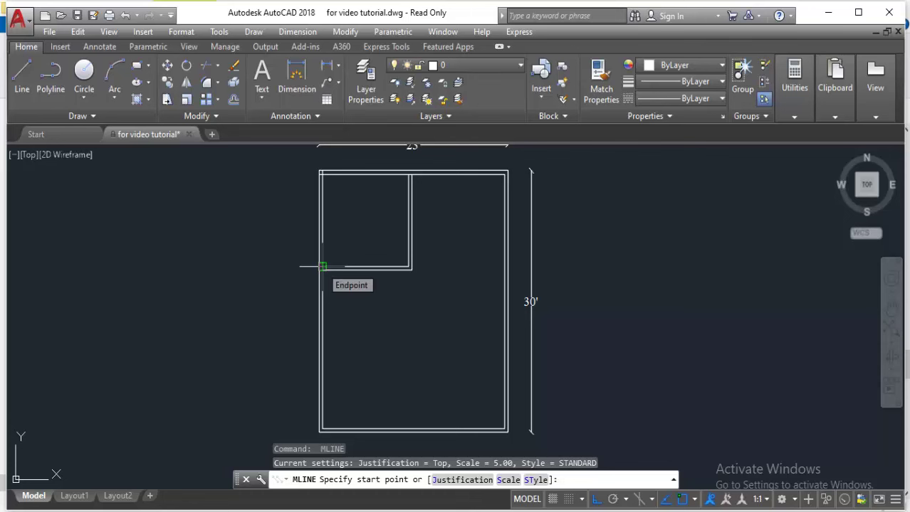
# Draw the small side room's double-line walls: 2' left, 5' down and 8' right
pyautogui.click(322, 267)
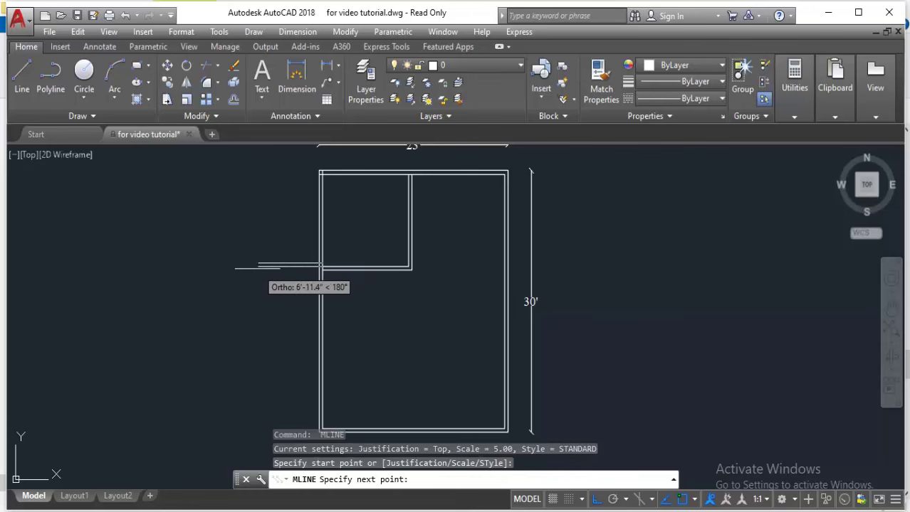
pyautogui.press('Escape')
pyautogui.press('Return')
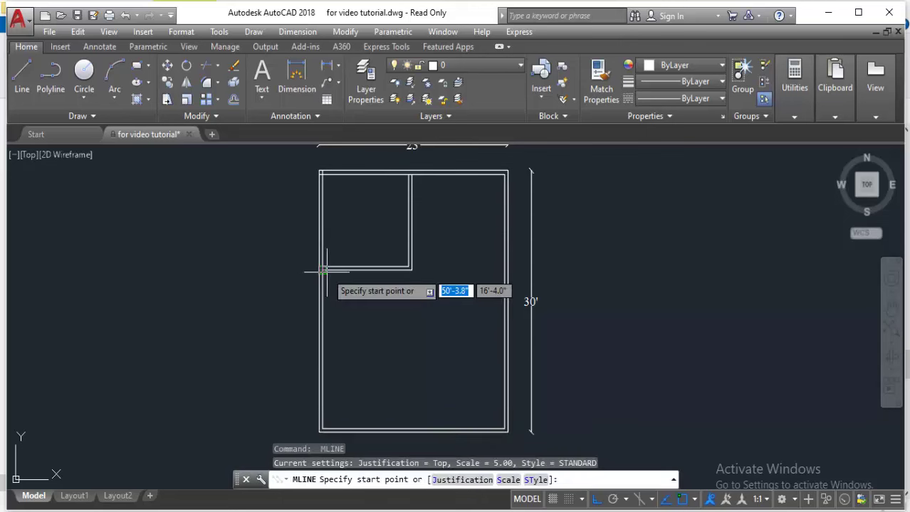
pyautogui.click(323, 269)
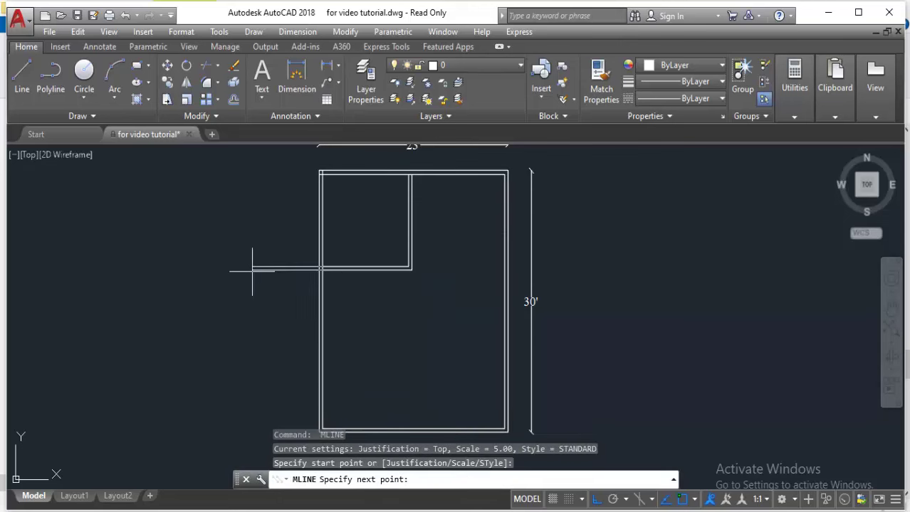
pyautogui.write("2'")
pyautogui.press('Return')
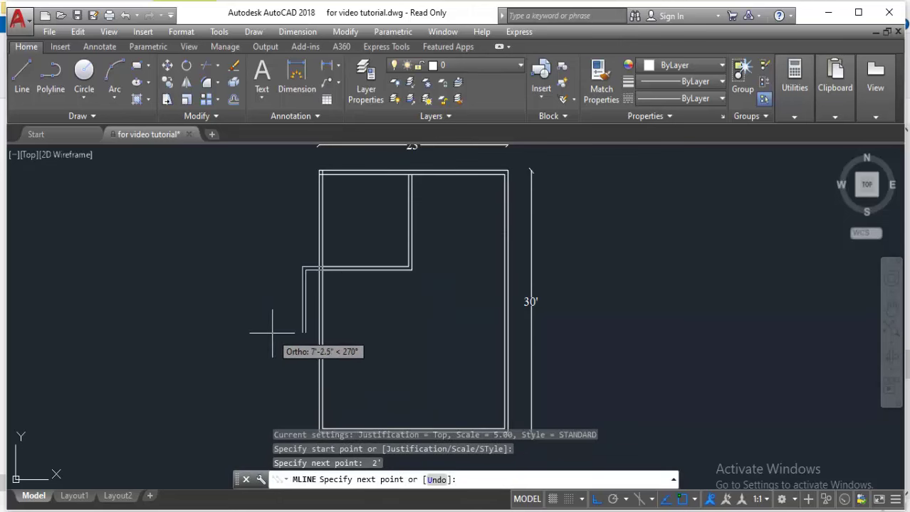
pyautogui.write('3')
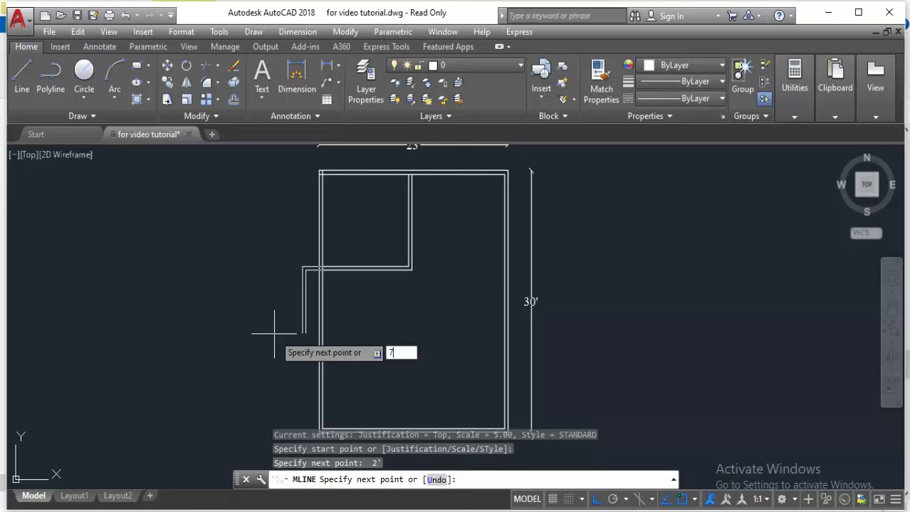
pyautogui.write("'")
pyautogui.press('Return')
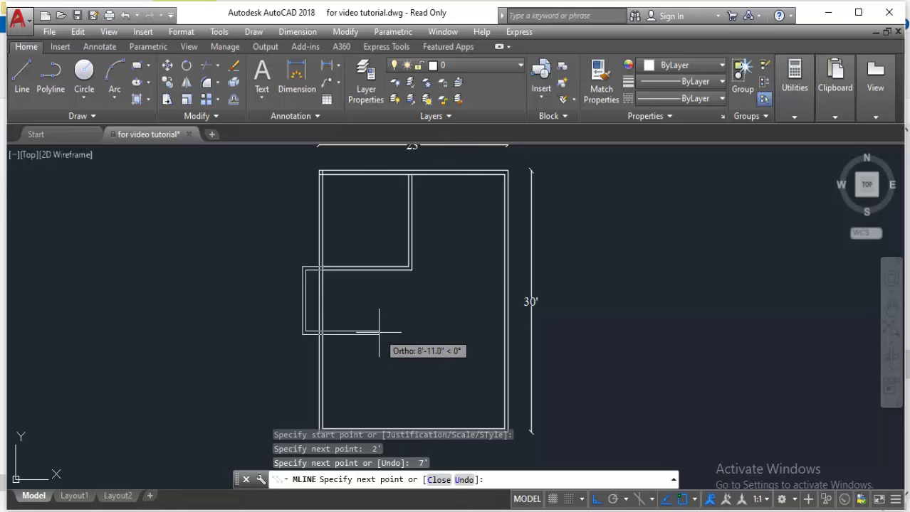
pyautogui.write('u')
pyautogui.press('Return')
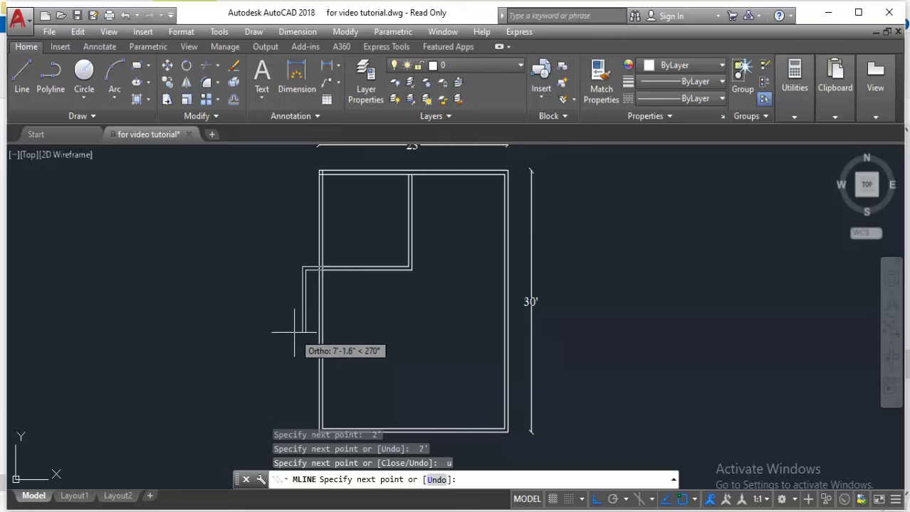
pyautogui.write('5')
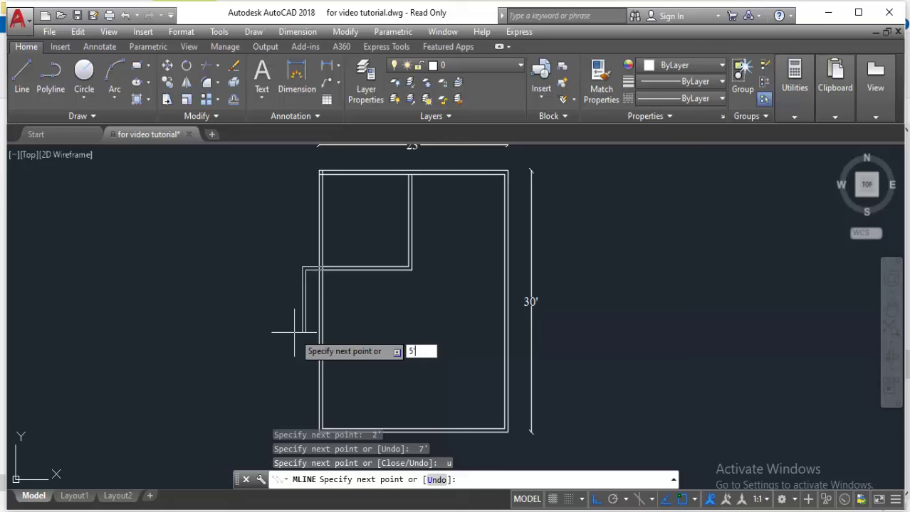
pyautogui.press('Return')
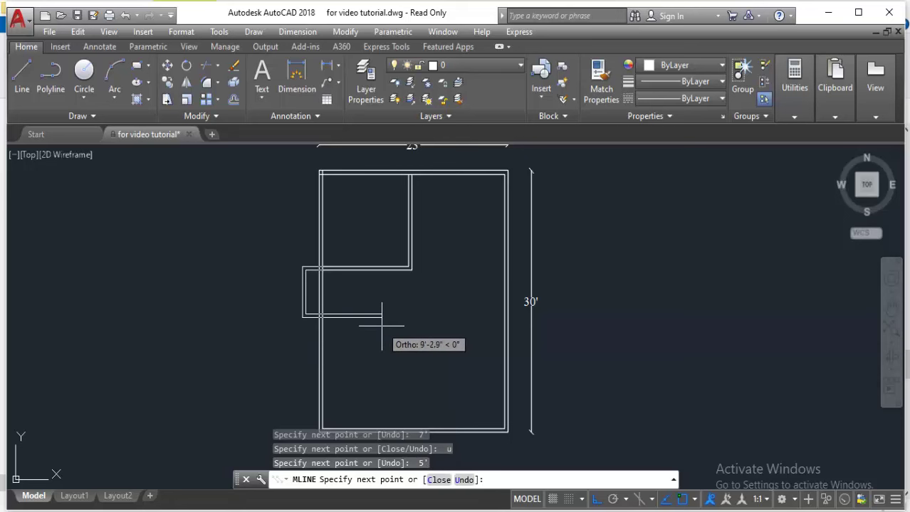
pyautogui.write('8')
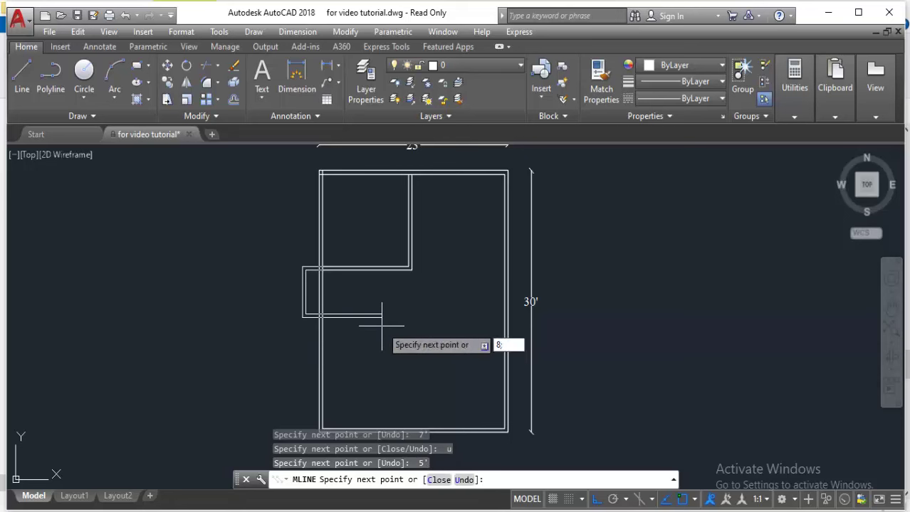
pyautogui.press('Return')
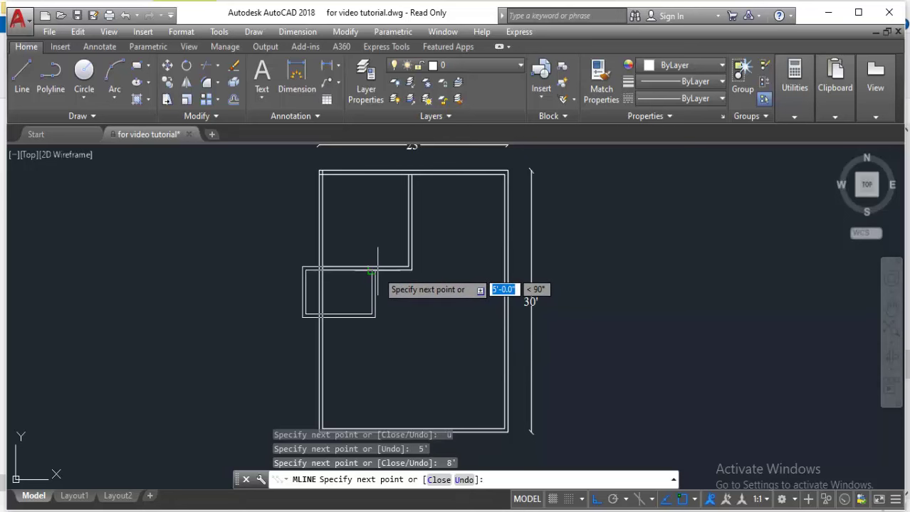
pyautogui.press('Return')
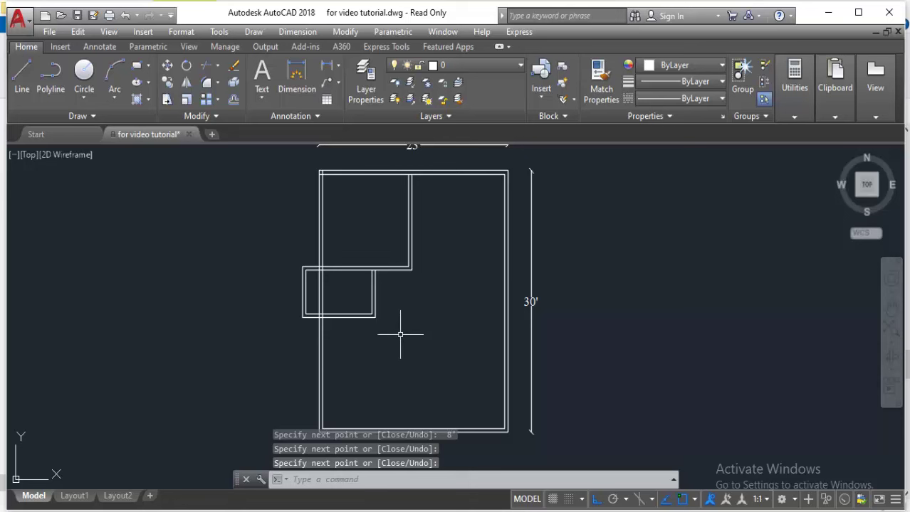
# Draw an interior wall from the side room's corner across and down to the bottom outer wall
pyautogui.press('Return')
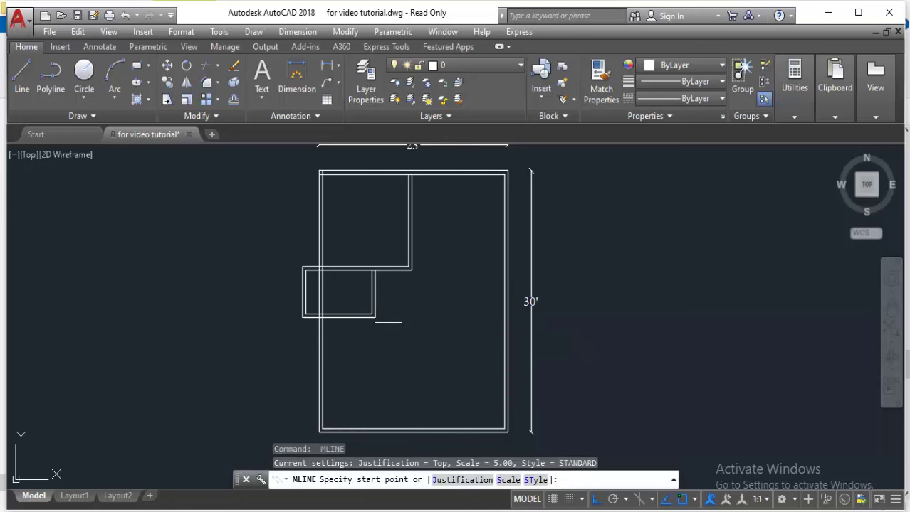
pyautogui.click(375, 316)
pyautogui.press('Return')
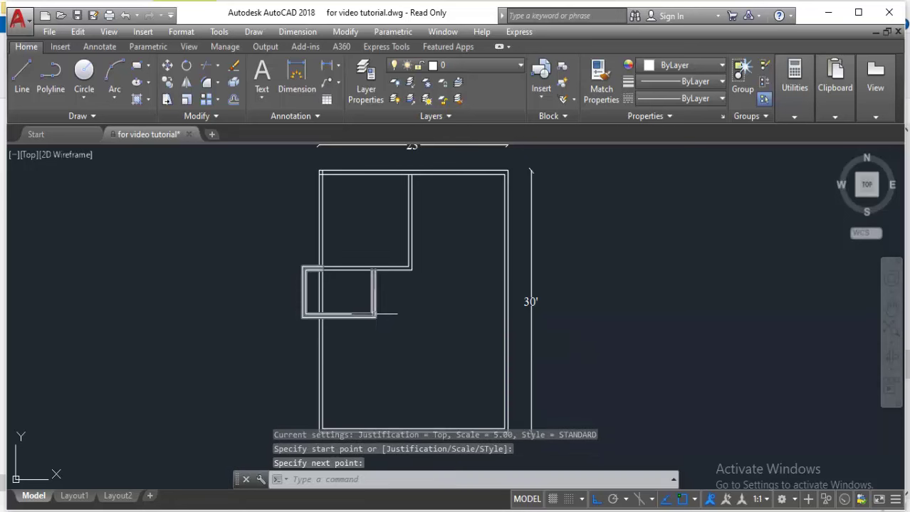
pyautogui.press('Return')
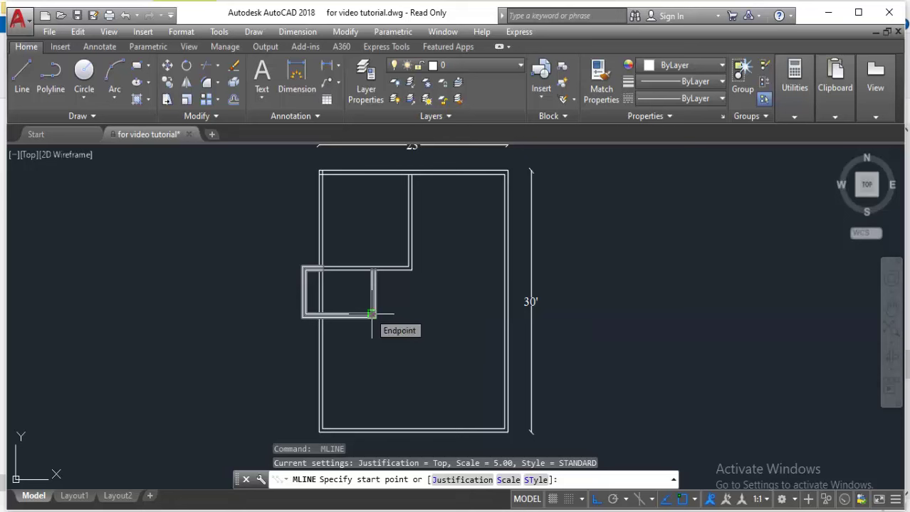
pyautogui.click(371, 314)
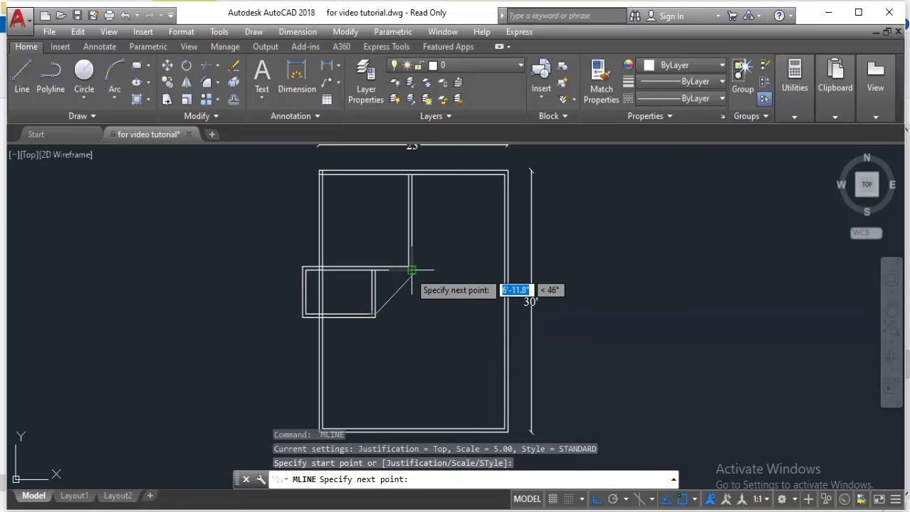
pyautogui.click(412, 315)
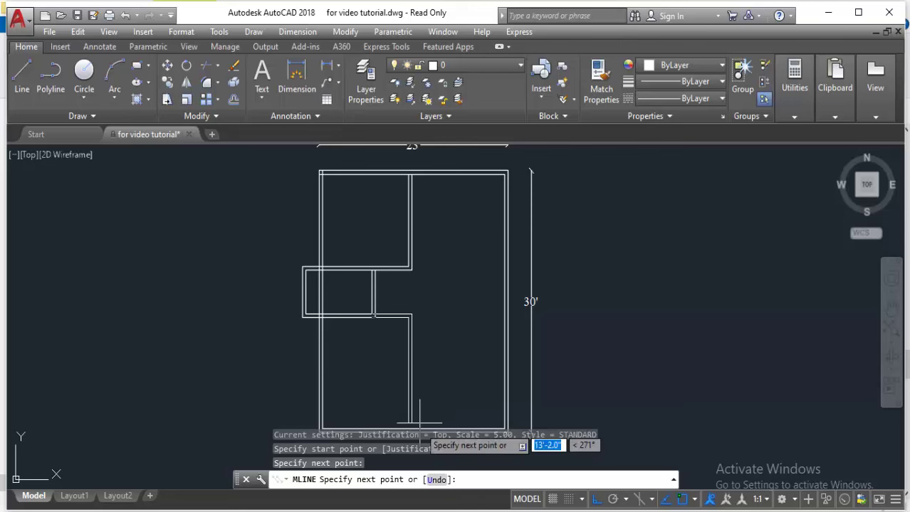
pyautogui.moveTo(418, 412); pyautogui.dragTo(412, 368, button='middle')
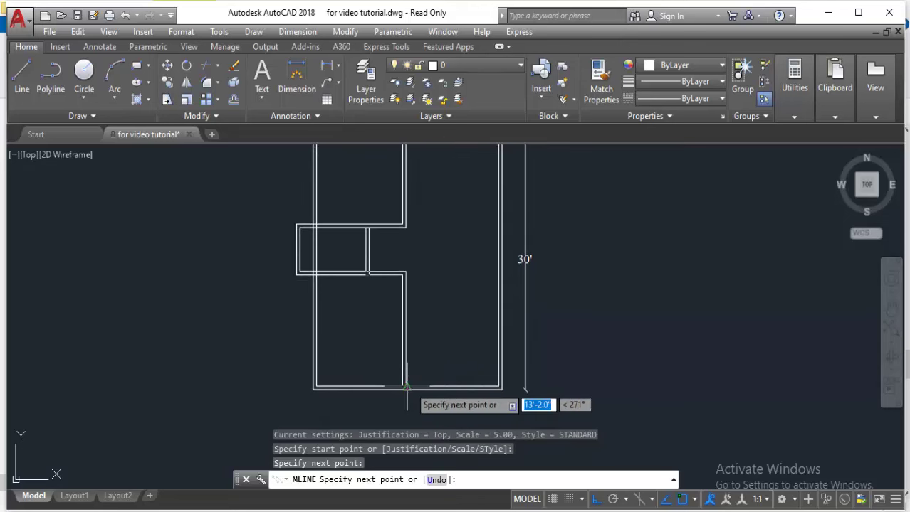
pyautogui.click(407, 388)
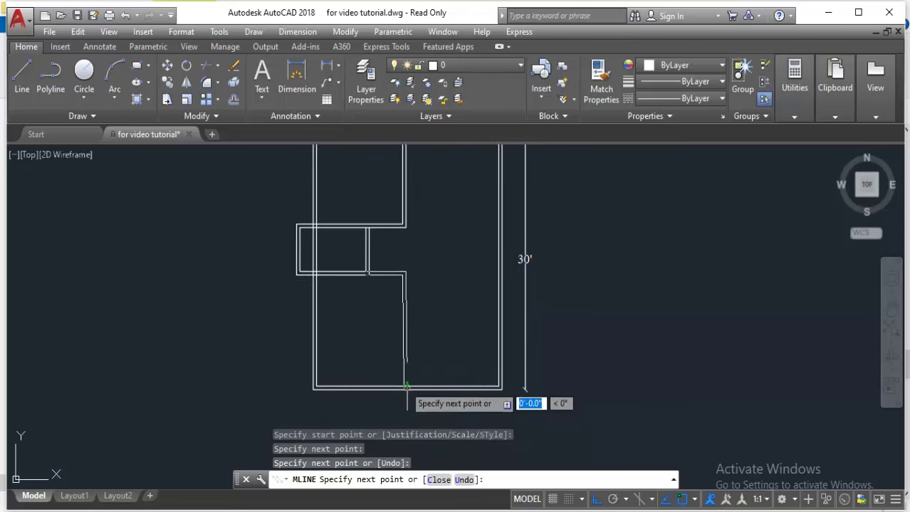
pyautogui.press('Return')
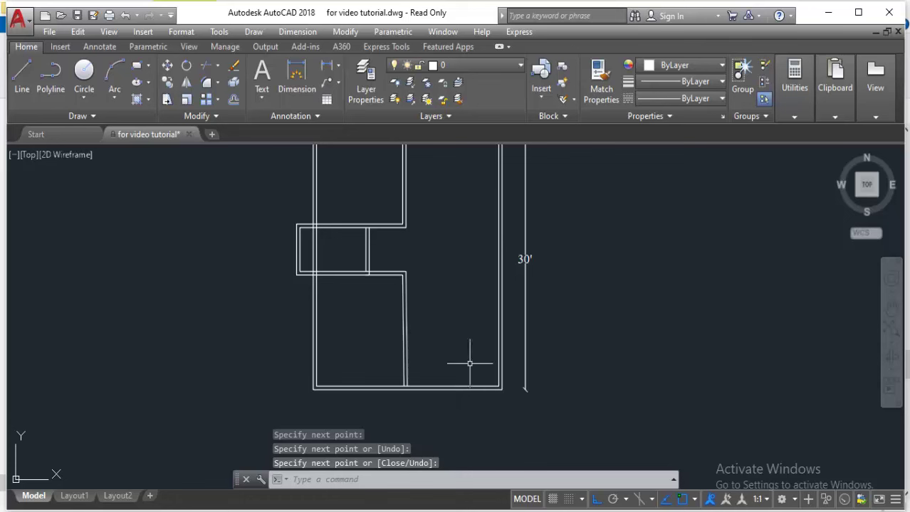
# Window-select the whole plan and explode the multiline walls into separate lines
pyautogui.scroll(-2, 465, 361)
pyautogui.scroll(2, 463, 253)
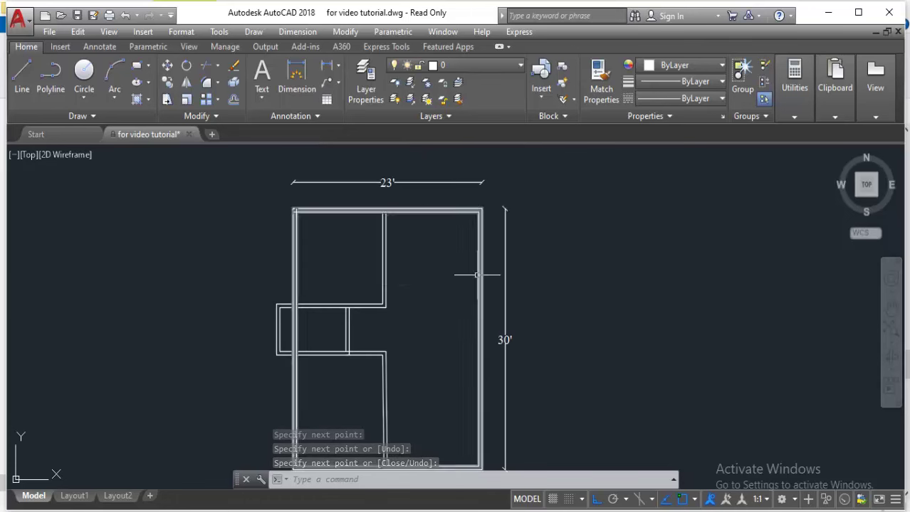
pyautogui.moveTo(473, 239); pyautogui.dragTo(476, 225, button='middle')
pyautogui.click(491, 153)
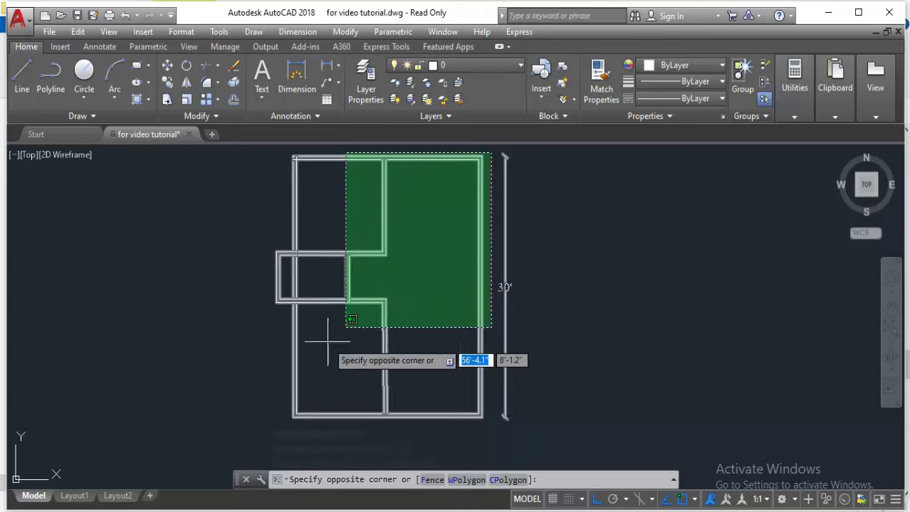
pyautogui.click(253, 422)
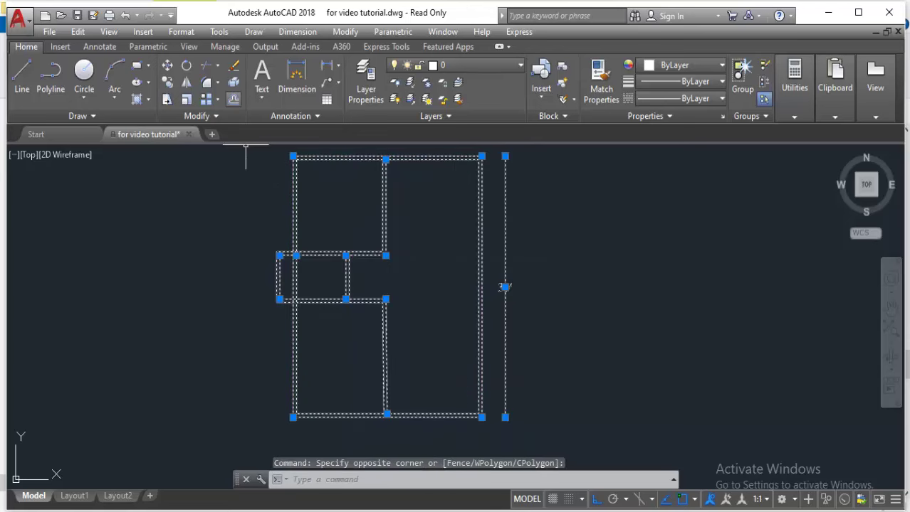
pyautogui.click(233, 82)
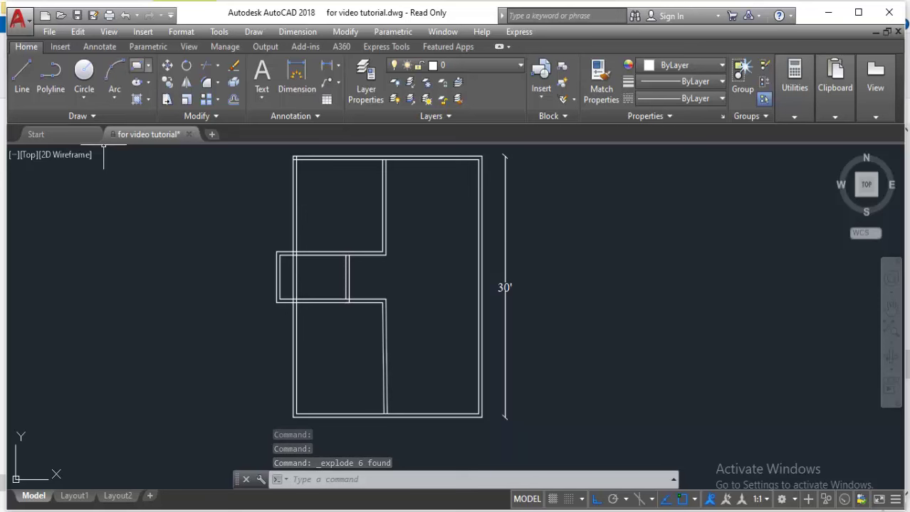
# Draw a 3' by 3' square inside the right-hand room
pyautogui.click(138, 64)
pyautogui.click(418, 231)
pyautogui.rightClick(438, 288)
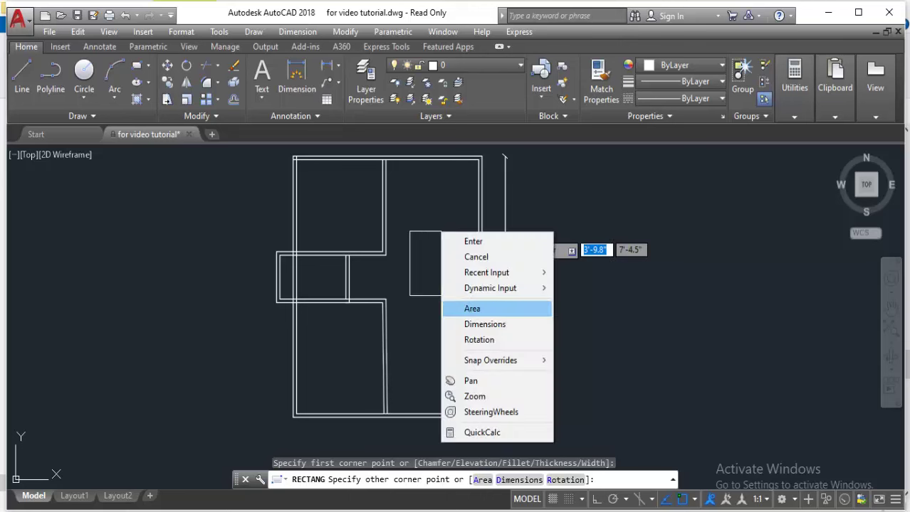
pyautogui.click(485, 323)
pyautogui.write('3')
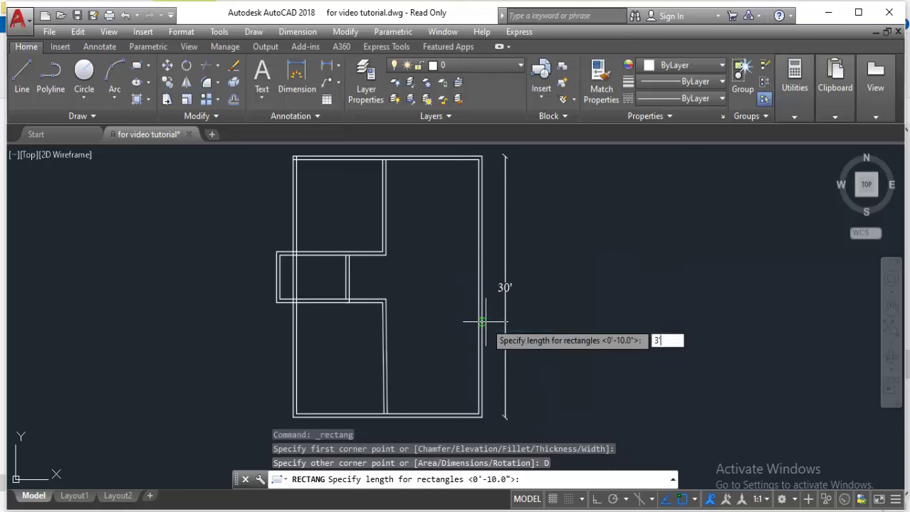
pyautogui.press('Return')
pyautogui.write("3'")
pyautogui.press('Return')
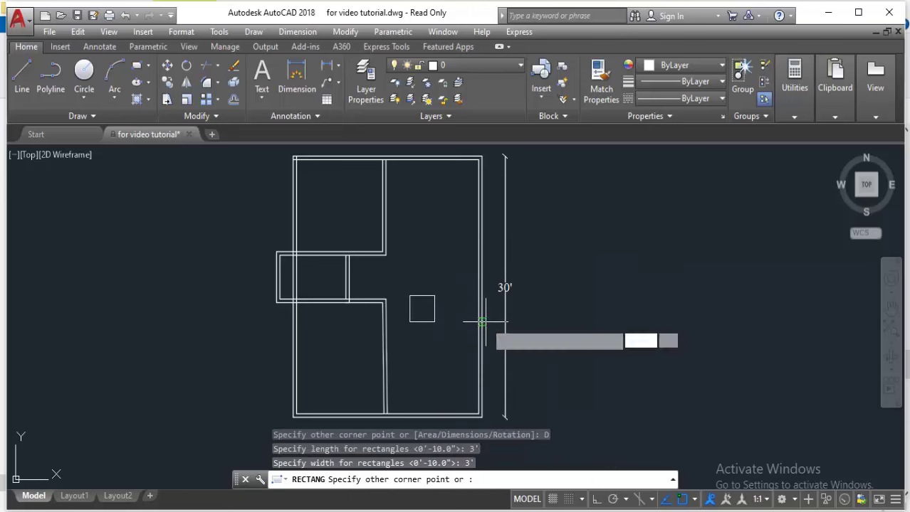
pyautogui.click(463, 274)
pyautogui.click(441, 277)
# Copy the square from its centre to both ends of the side room's wall
pyautogui.click(432, 290)
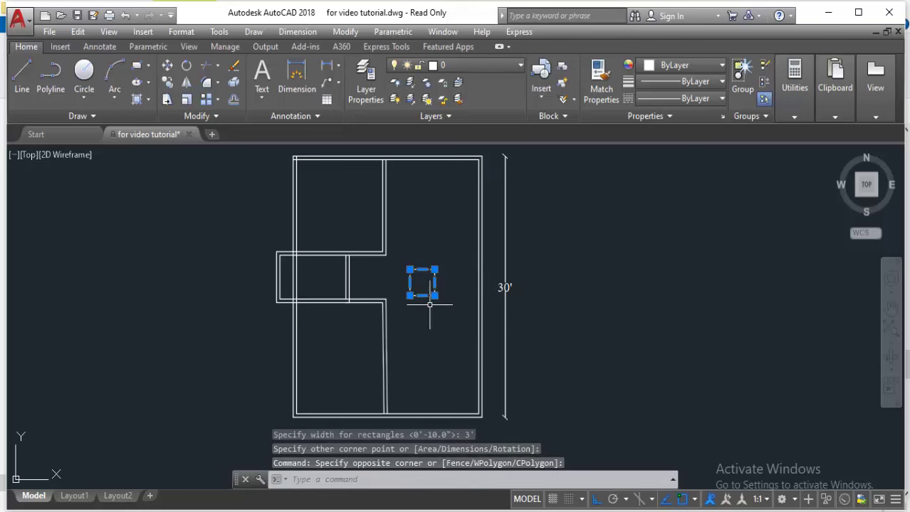
pyautogui.click(440, 284)
pyautogui.click(444, 279)
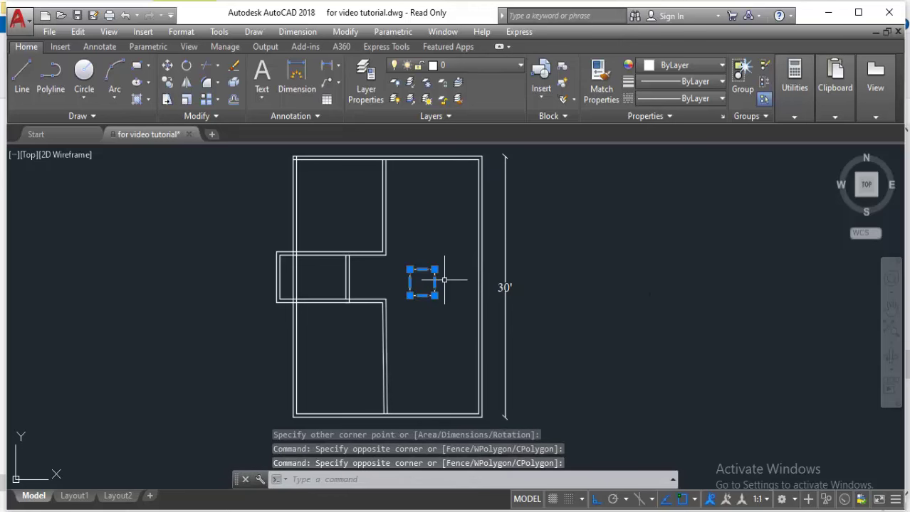
pyautogui.press('Down')
pyautogui.press('Down')
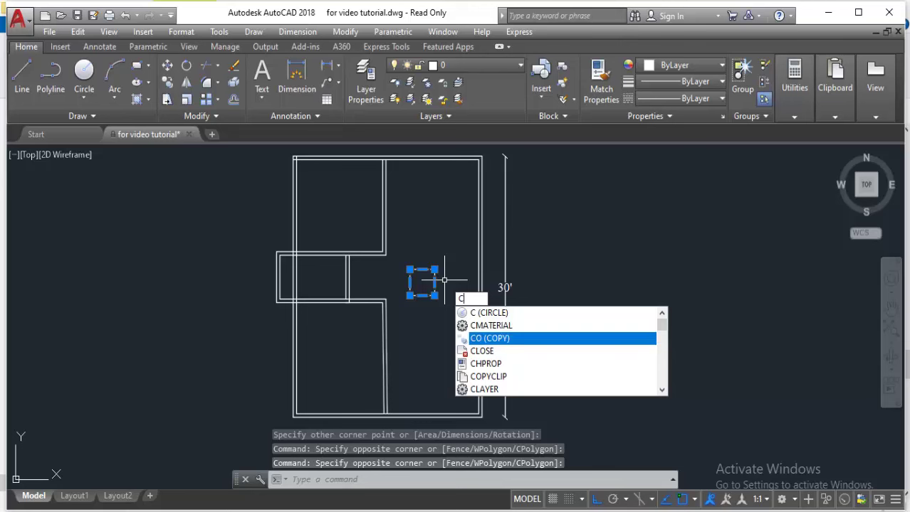
pyautogui.press('Return')
pyautogui.click(422, 282)
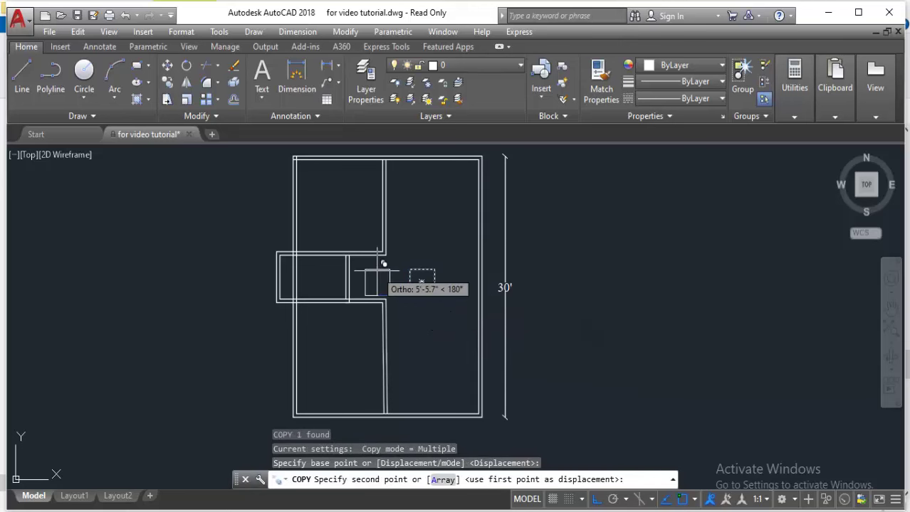
pyautogui.press('F8')
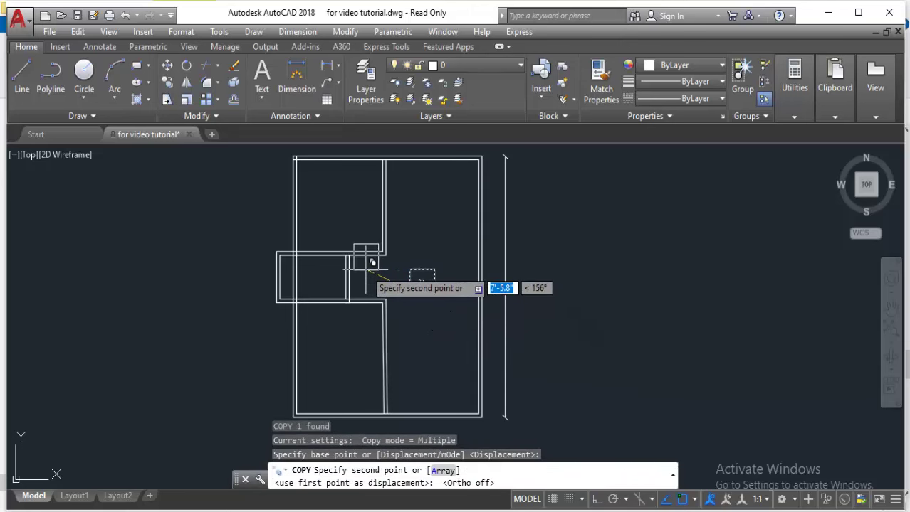
pyautogui.scroll(2, 455, 291)
pyautogui.click(372, 262)
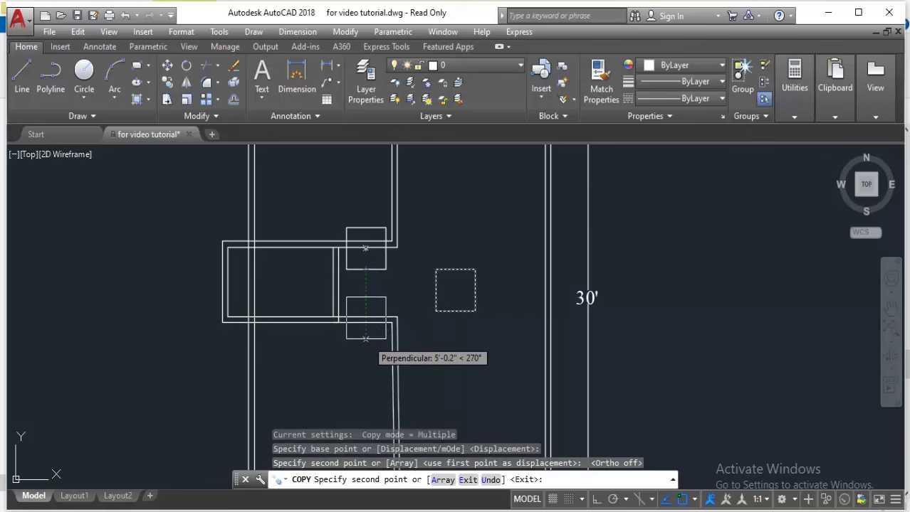
pyautogui.click(371, 333)
# Place further square copies on the top outer wall and the bottom outer wall
pyautogui.scroll(-2, 356, 321)
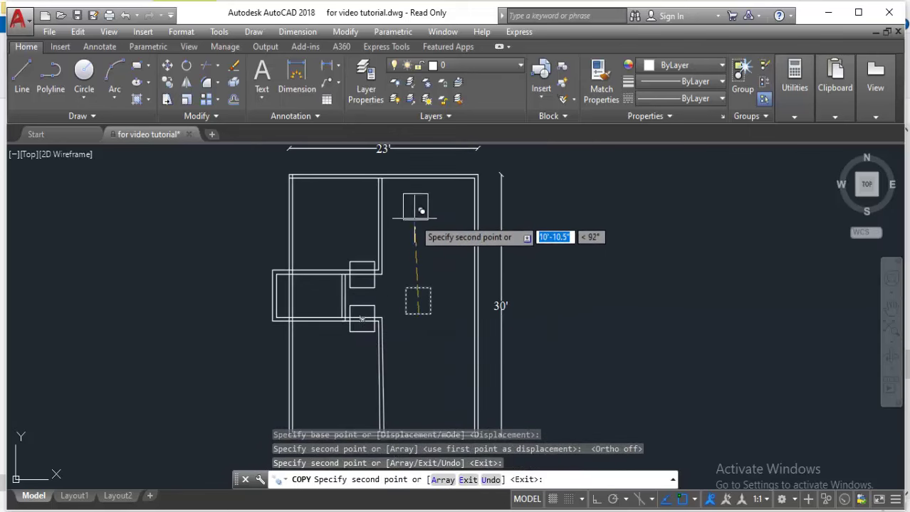
pyautogui.click(412, 188)
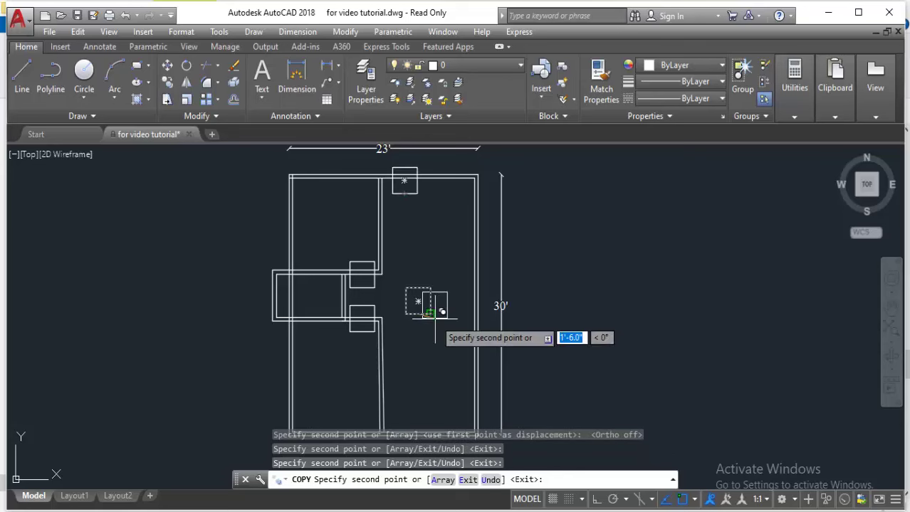
pyautogui.moveTo(437, 414); pyautogui.dragTo(427, 345, button='middle')
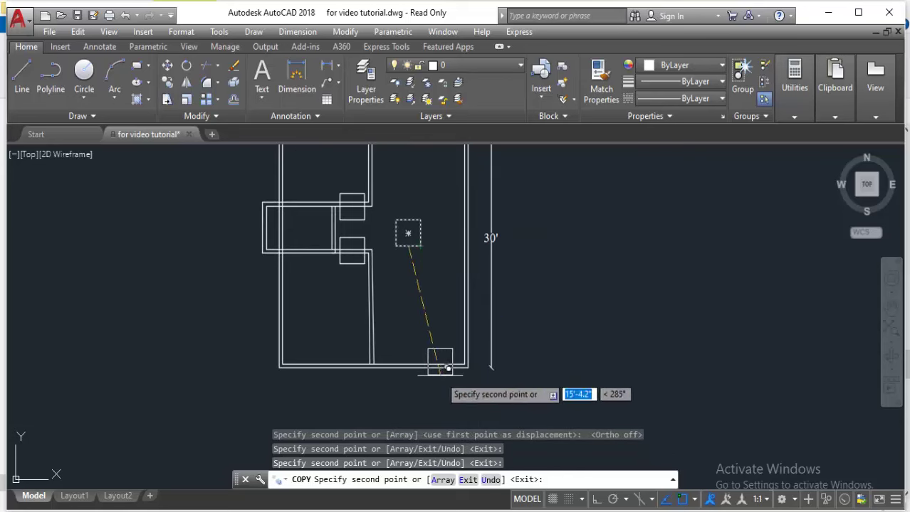
pyautogui.click(441, 362)
pyautogui.press('Return')
pyautogui.moveTo(386, 305); pyautogui.dragTo(391, 356, button='middle')
pyautogui.write('TR')
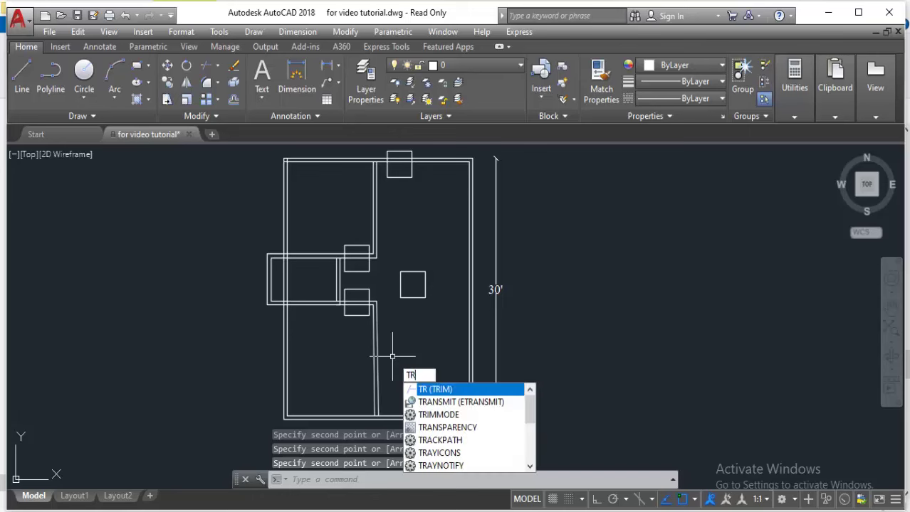
# Trim the wall lines inside the side room and top wall markers to open gaps
pyautogui.press('Return')
pyautogui.press('Return')
pyautogui.click(364, 240)
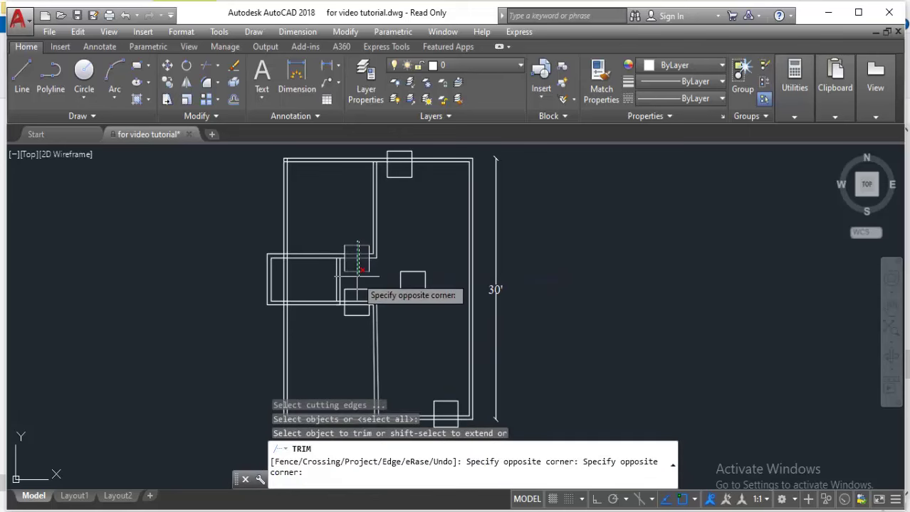
pyautogui.click(370, 269)
pyautogui.click(370, 249)
pyautogui.click(375, 261)
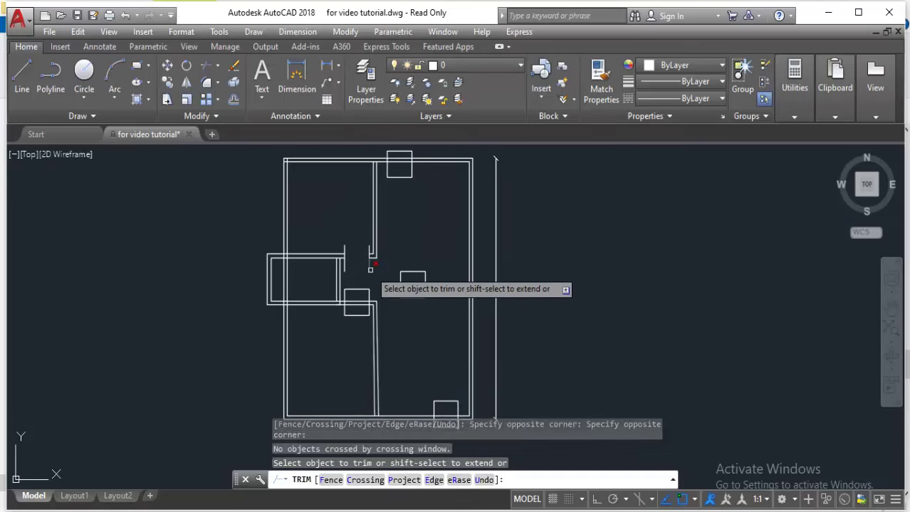
pyautogui.click(342, 246)
pyautogui.click(341, 265)
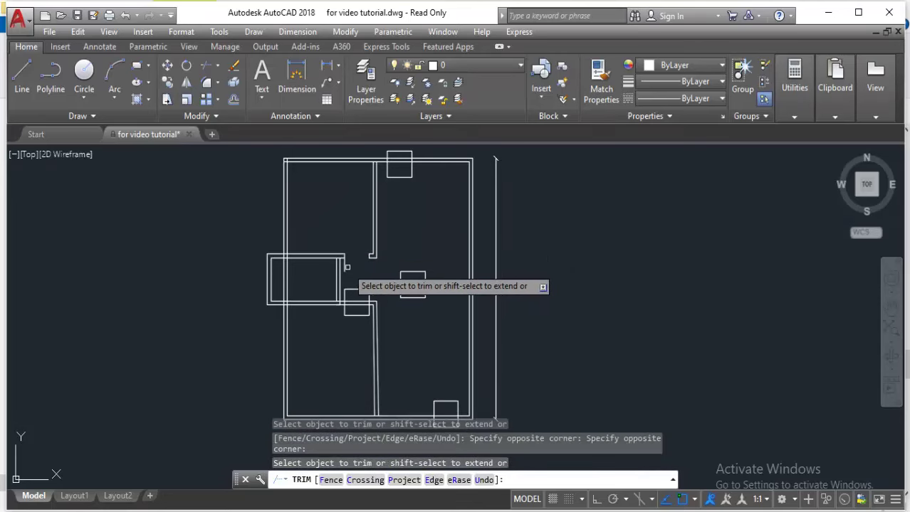
pyautogui.click(344, 262)
pyautogui.click(402, 178)
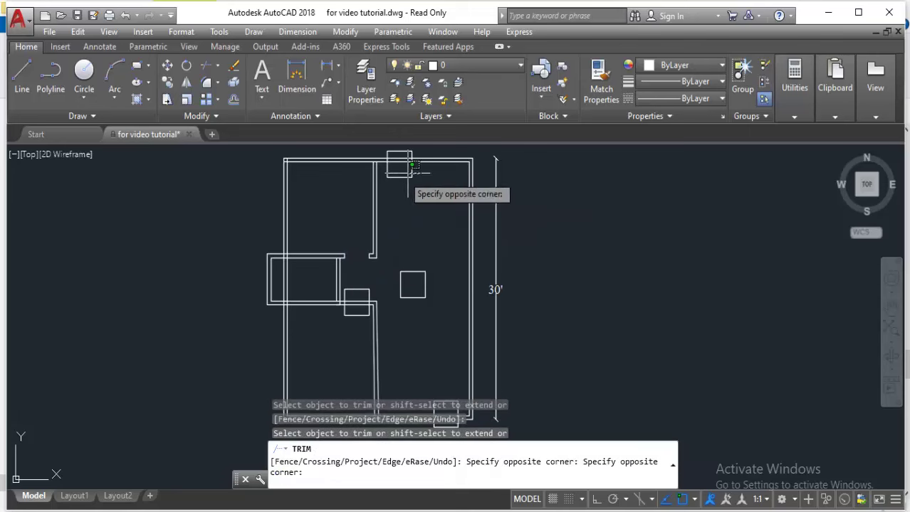
pyautogui.click(388, 171)
pyautogui.click(407, 168)
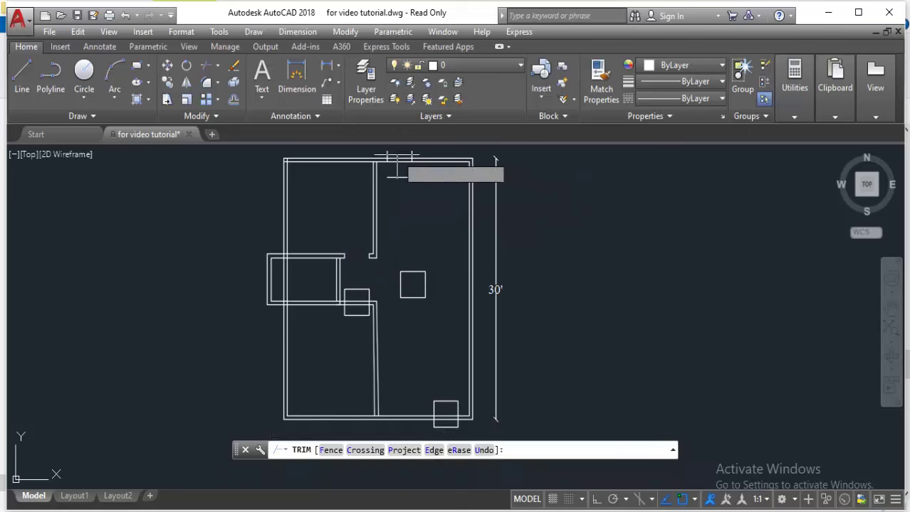
pyautogui.click(505, 180)
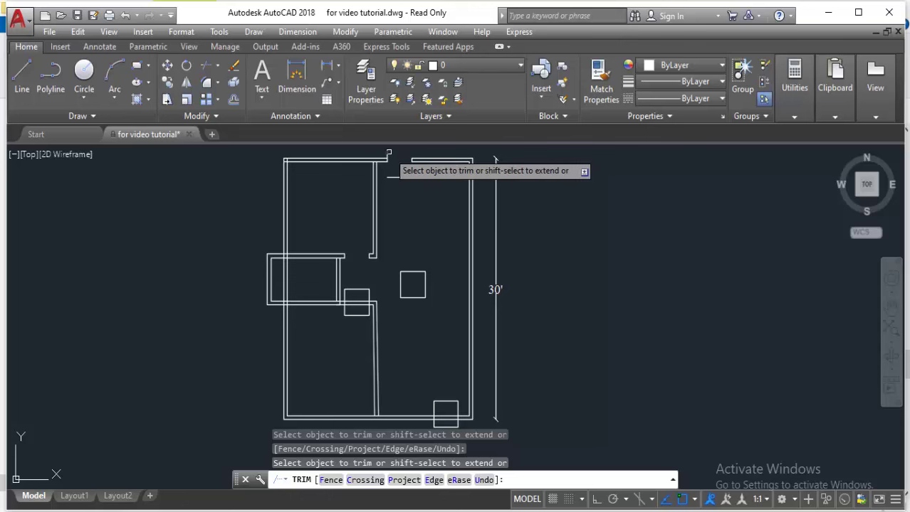
# Cut the door opening through the bottom wall and trim its leftover stubs
pyautogui.moveTo(428, 398); pyautogui.dragTo(421, 357, button='middle')
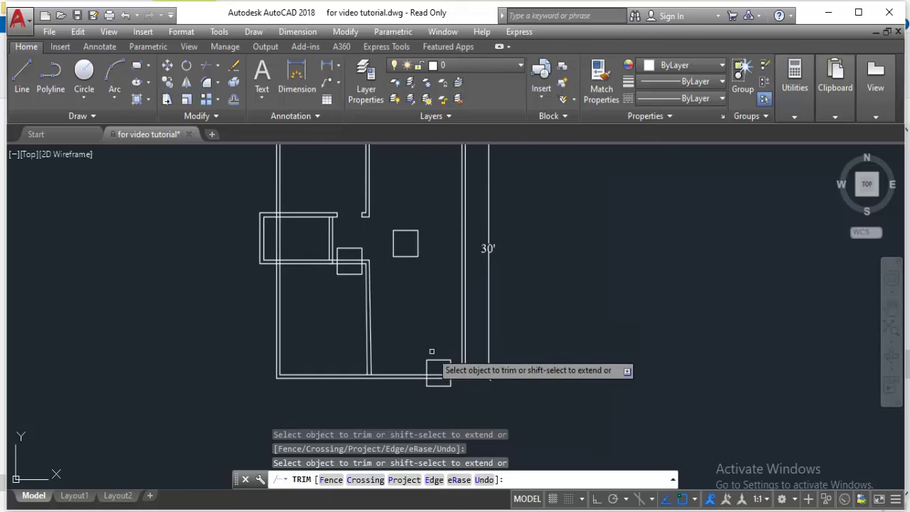
pyautogui.click(441, 349)
pyautogui.click(446, 390)
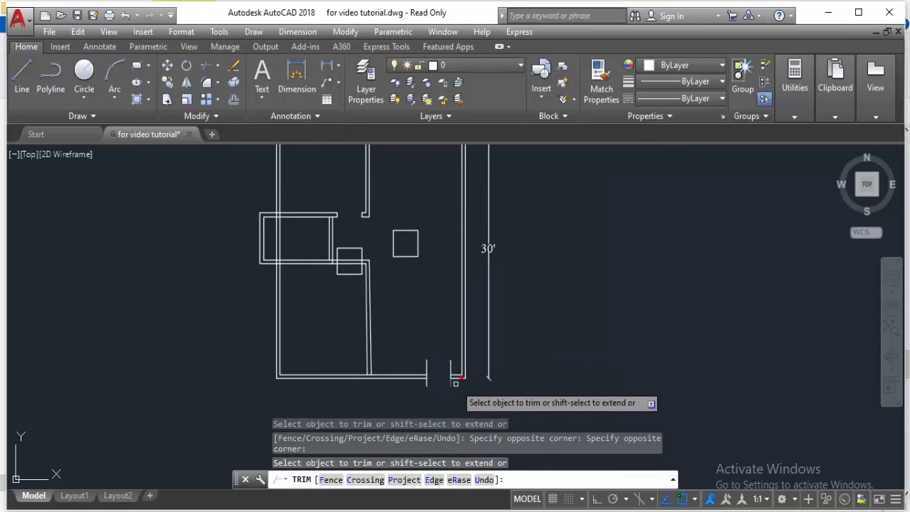
pyautogui.click(447, 382)
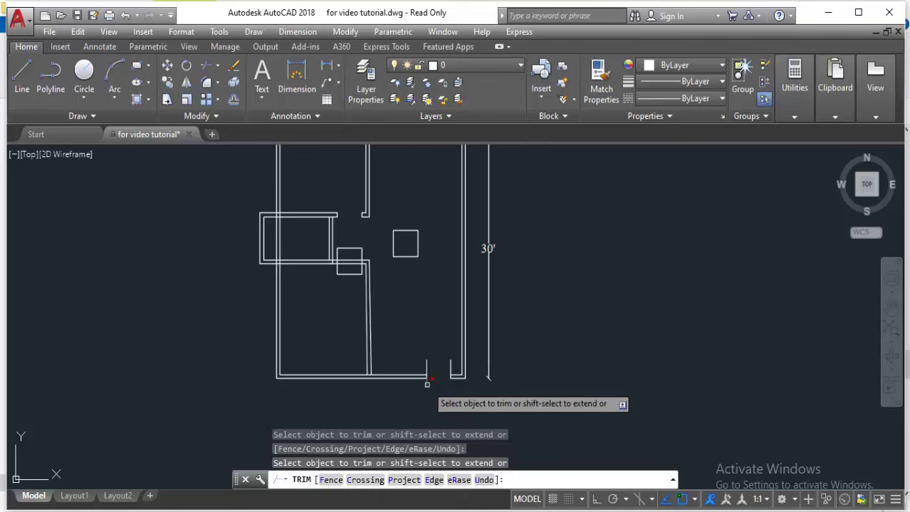
pyautogui.click(449, 368)
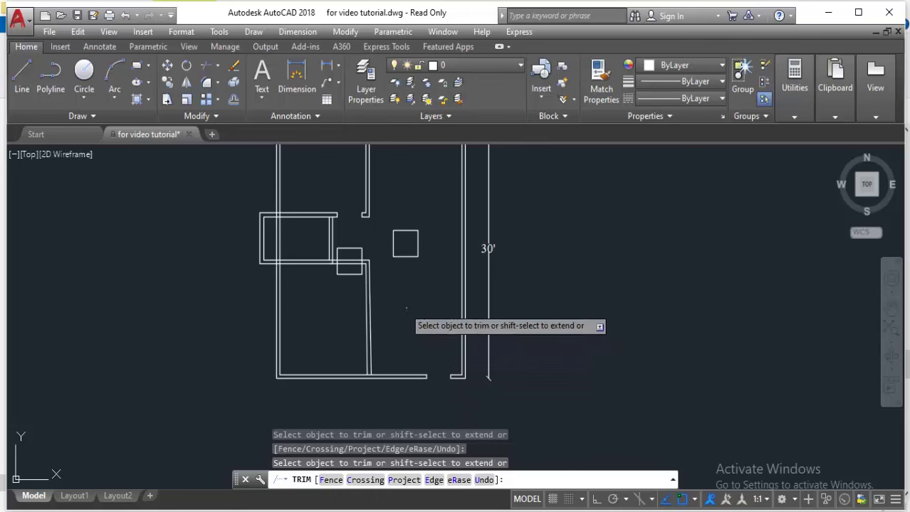
# Cut the opening through the interior wall and clear the remaining stubs
pyautogui.click(346, 253)
pyautogui.click(349, 296)
pyautogui.click(356, 257)
pyautogui.click(363, 269)
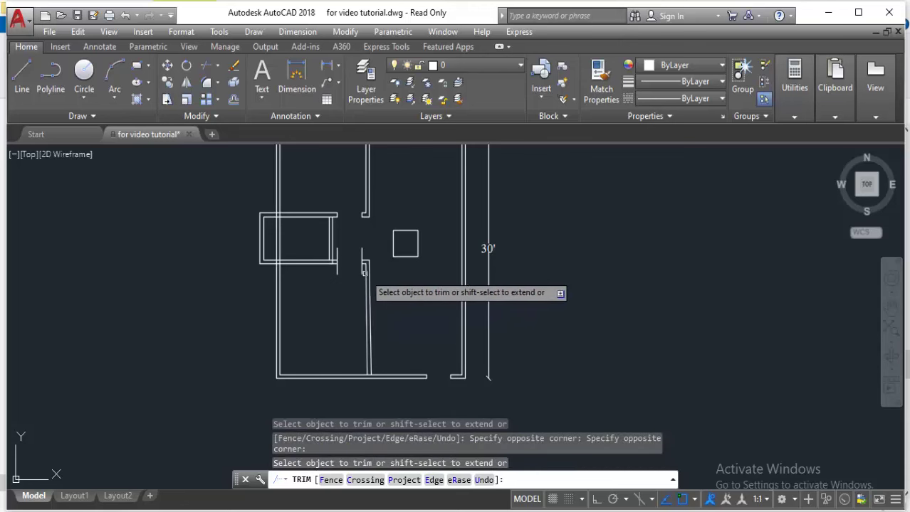
pyautogui.click(363, 268)
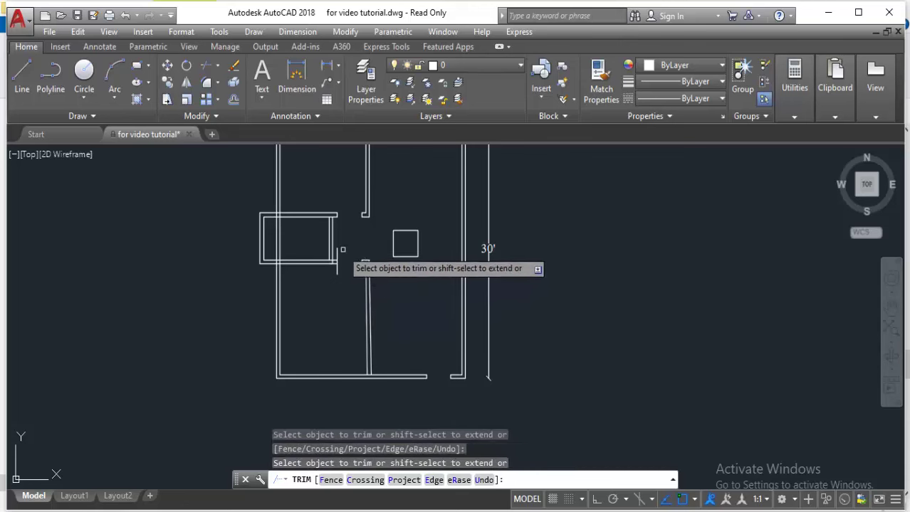
pyautogui.click(337, 255)
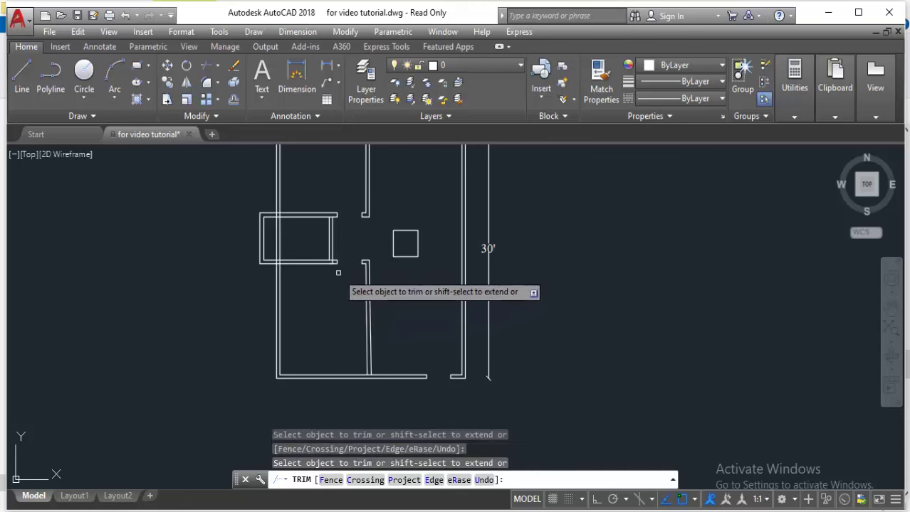
pyautogui.press('Return')
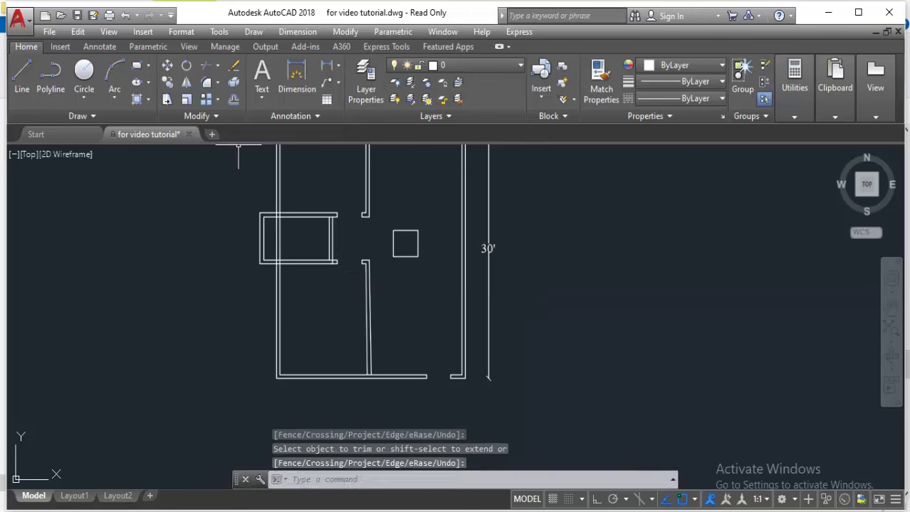
# Stretch the middle square 6 inches downward
pyautogui.click(426, 226)
pyautogui.click(377, 246)
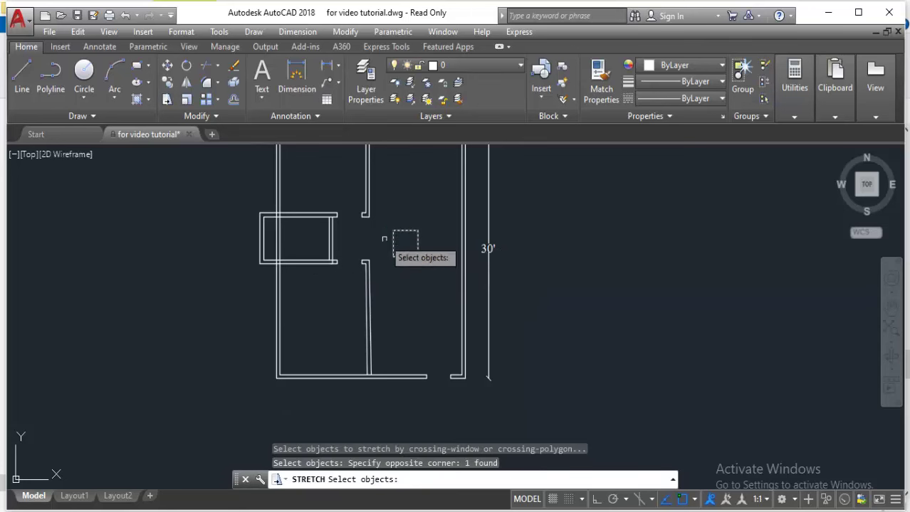
pyautogui.press('Return')
pyautogui.click(434, 231)
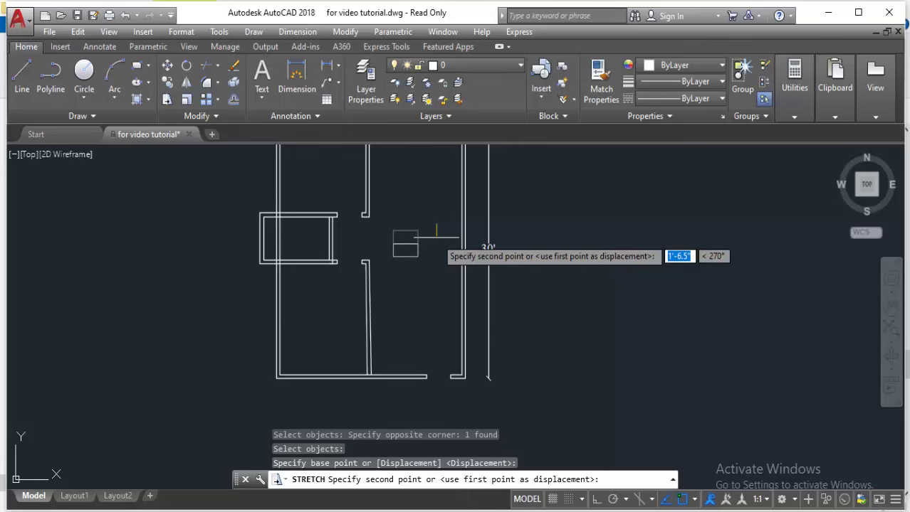
pyautogui.write('6')
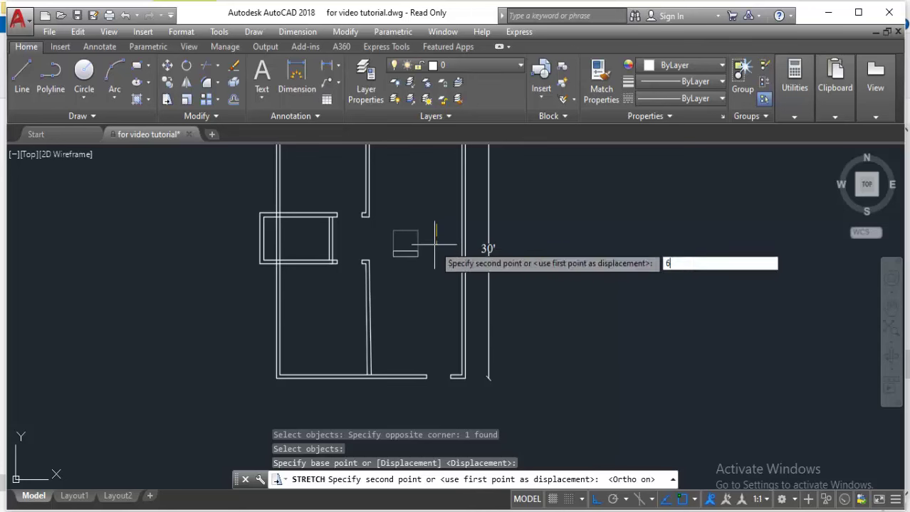
pyautogui.press('Return')
# Copy the square to the left bay edge, straddling the side room's right wall
pyautogui.click(436, 226)
pyautogui.click(389, 276)
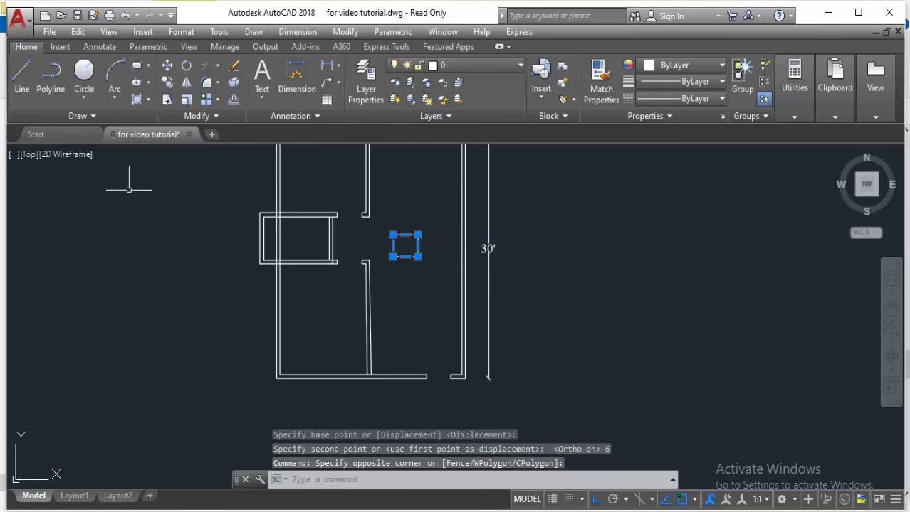
pyautogui.write('co')
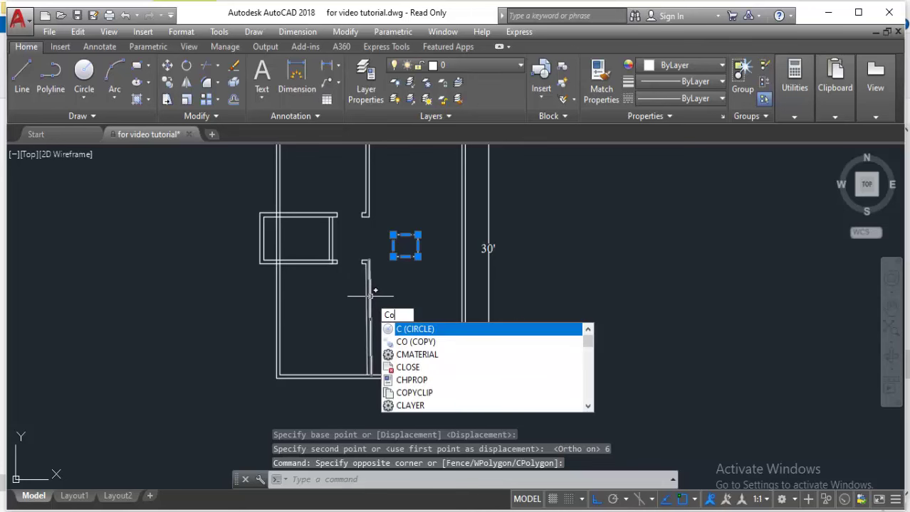
pyautogui.press('Return')
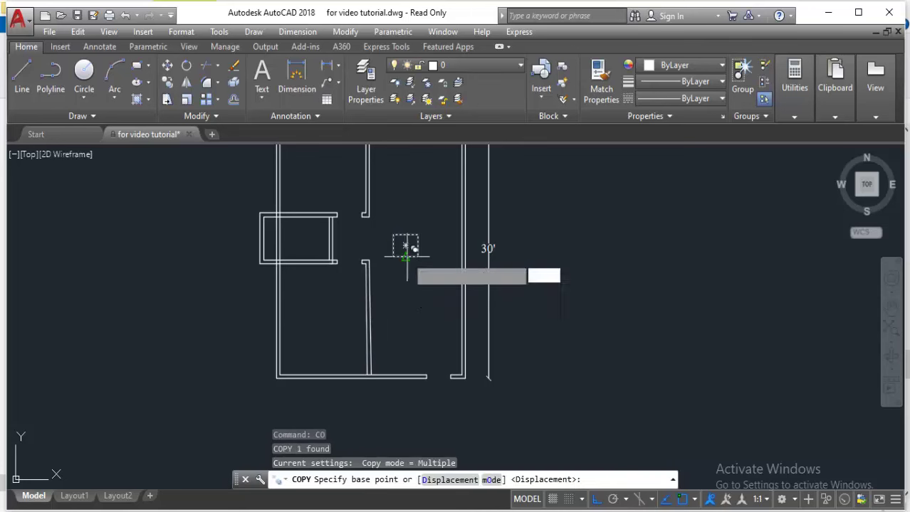
pyautogui.click(405, 246)
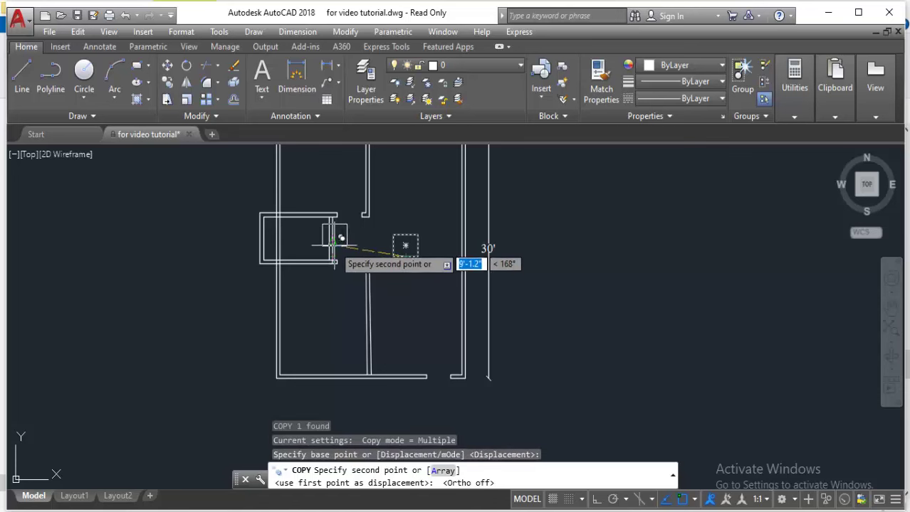
pyautogui.click(335, 235)
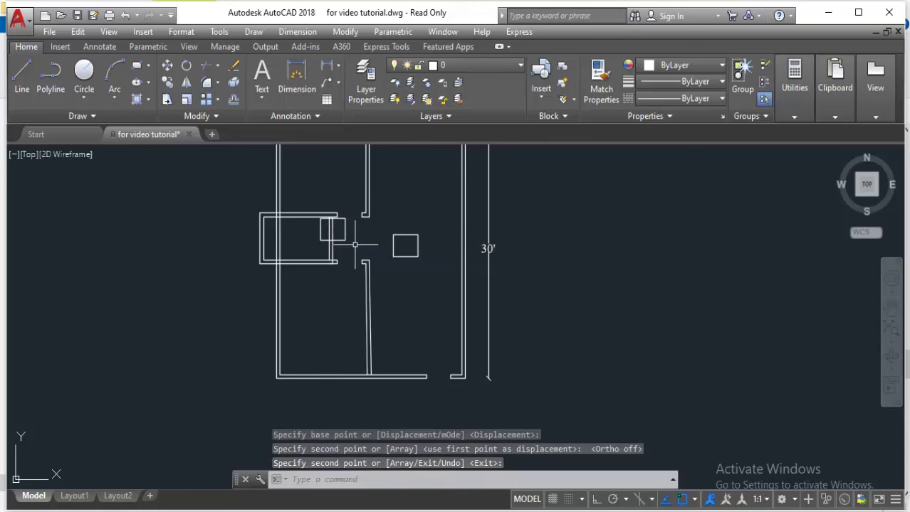
# Trim the wall lines around the copied square, including the line at its right edge
pyautogui.press('Return')
pyautogui.write('tr')
pyautogui.press('Return')
pyautogui.press('Return')
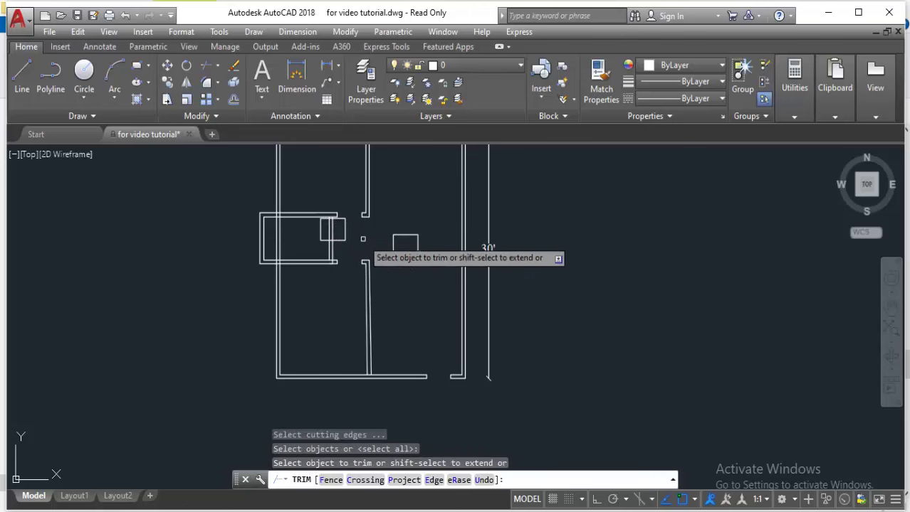
pyautogui.click(329, 240)
pyautogui.click(338, 233)
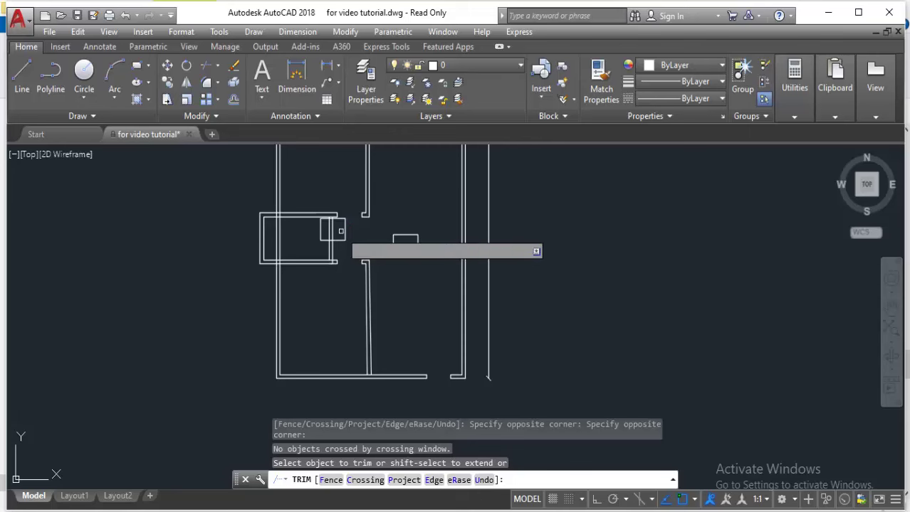
pyautogui.click(344, 231)
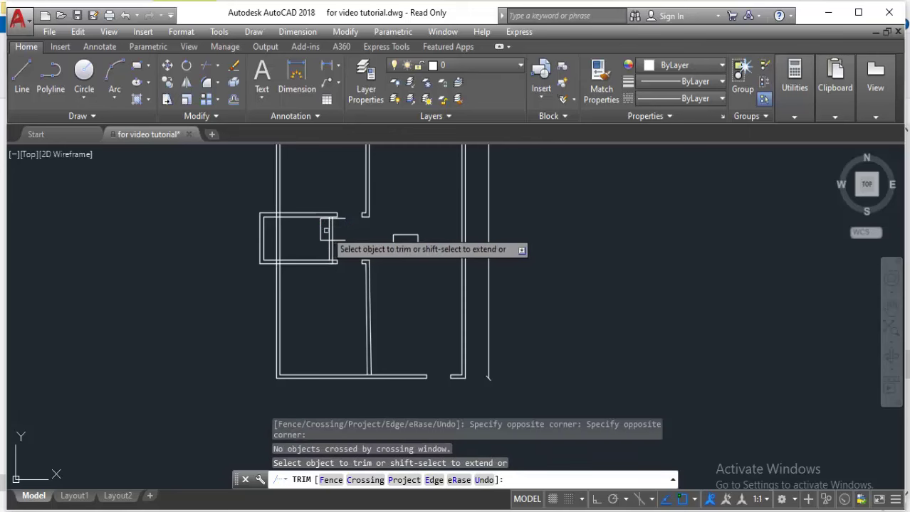
# Trim the interior wall's upper part and the short line beside the new opening, then delete the leftover vertical line
pyautogui.scroll(5, 326, 224)
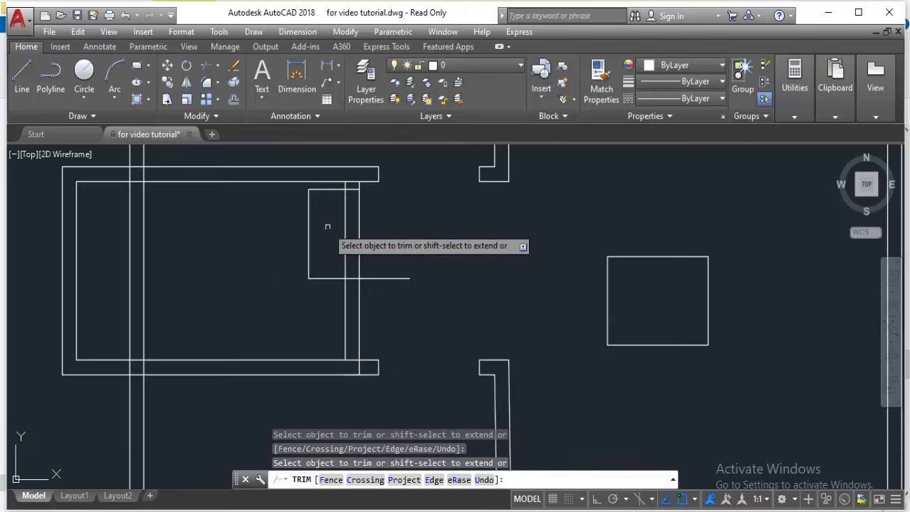
pyautogui.click(359, 212)
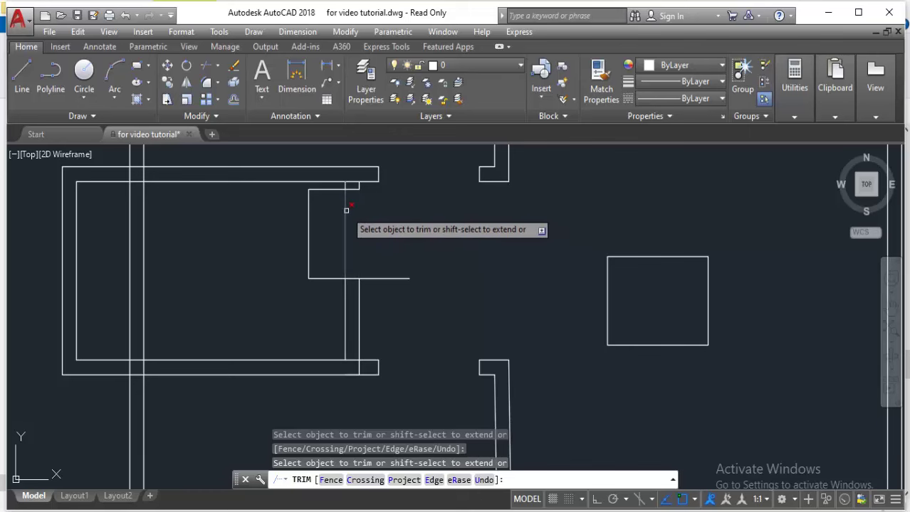
pyautogui.click(345, 205)
pyautogui.click(334, 266)
pyautogui.click(320, 294)
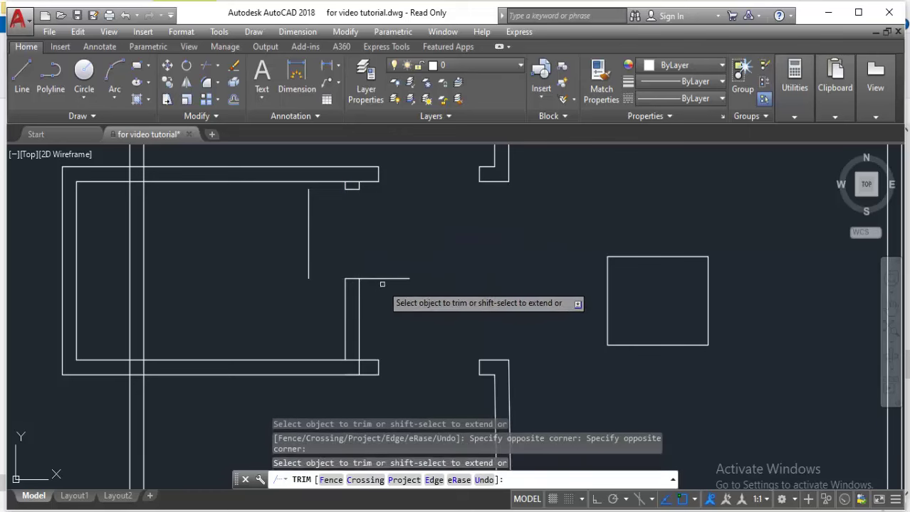
pyautogui.click(337, 246)
pyautogui.click(279, 271)
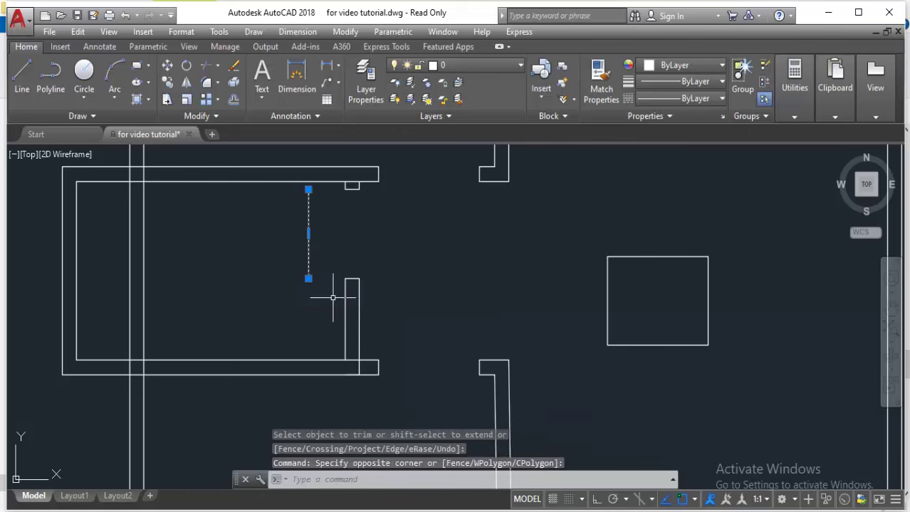
pyautogui.press('Delete')
pyautogui.scroll(-2, 360, 308)
pyautogui.write('tr')
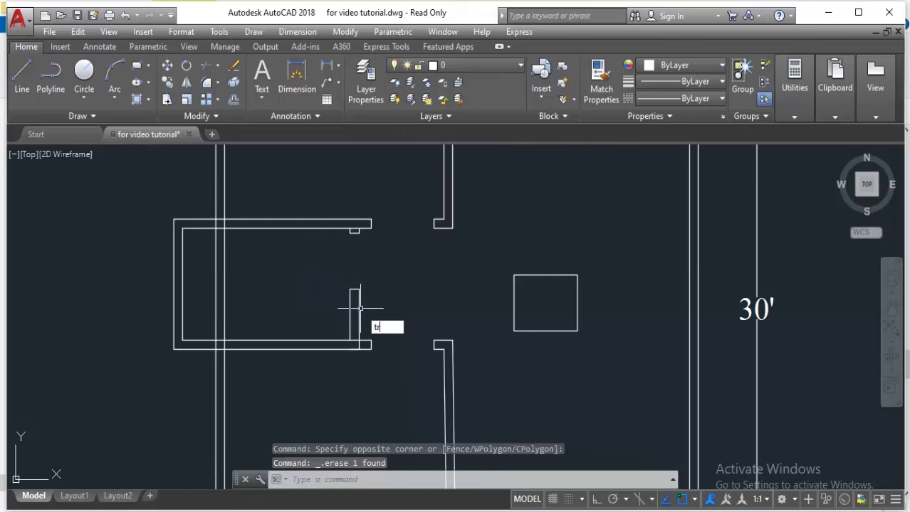
# Trim the wall lines crossing inside the room
pyautogui.press('Return')
pyautogui.press('Return')
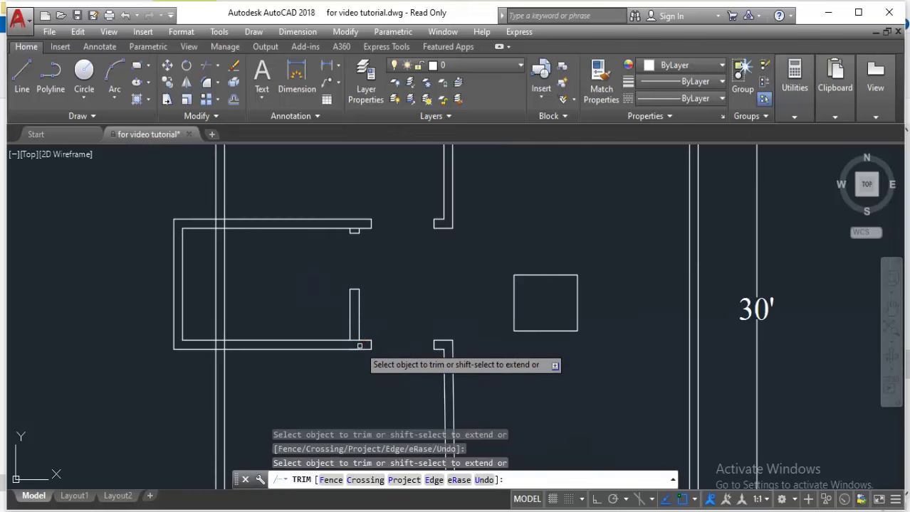
pyautogui.moveTo(258, 339); pyautogui.dragTo(206, 260)
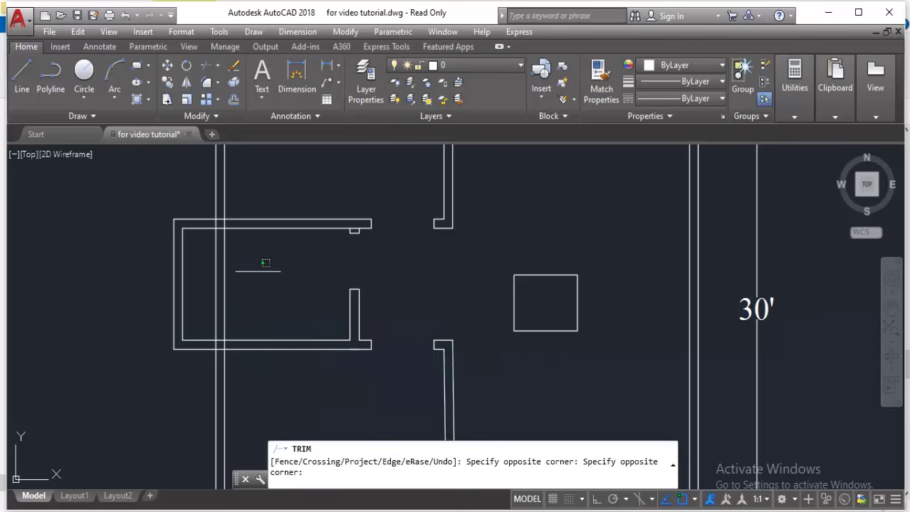
pyautogui.scroll(3, 221, 225)
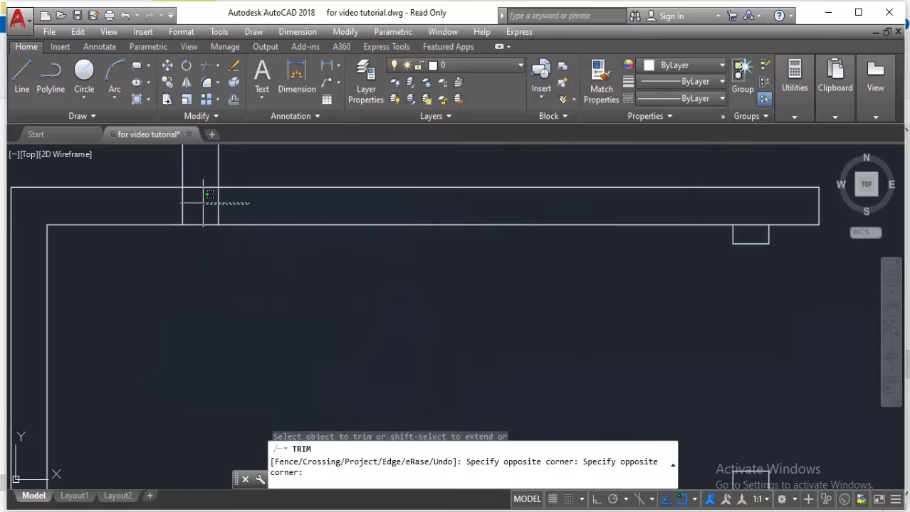
pyautogui.scroll(-2, 175, 202)
pyautogui.scroll(4, 210, 414)
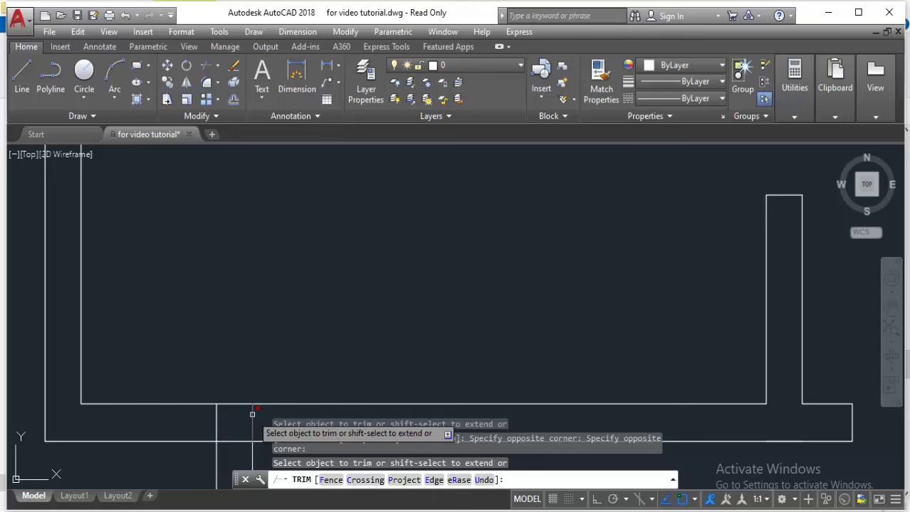
# Trim the wall segment at the bottom opening
pyautogui.click(214, 422)
pyautogui.click(227, 424)
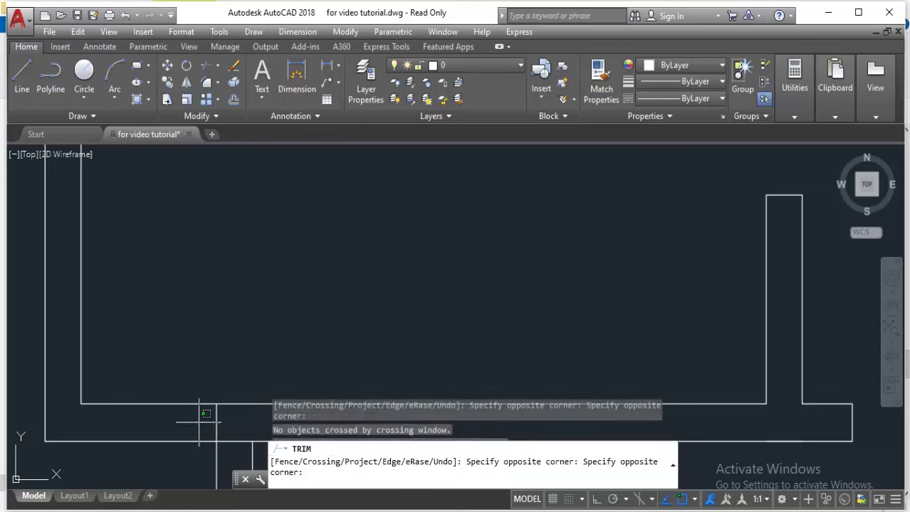
pyautogui.scroll(-3, 234, 443)
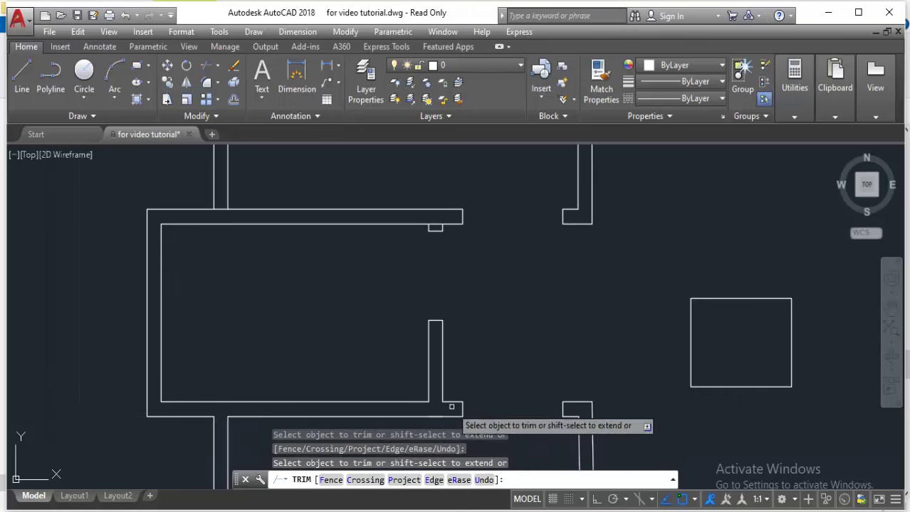
pyautogui.scroll(1, 384, 320)
pyautogui.scroll(1, 382, 317)
pyautogui.scroll(1, 399, 214)
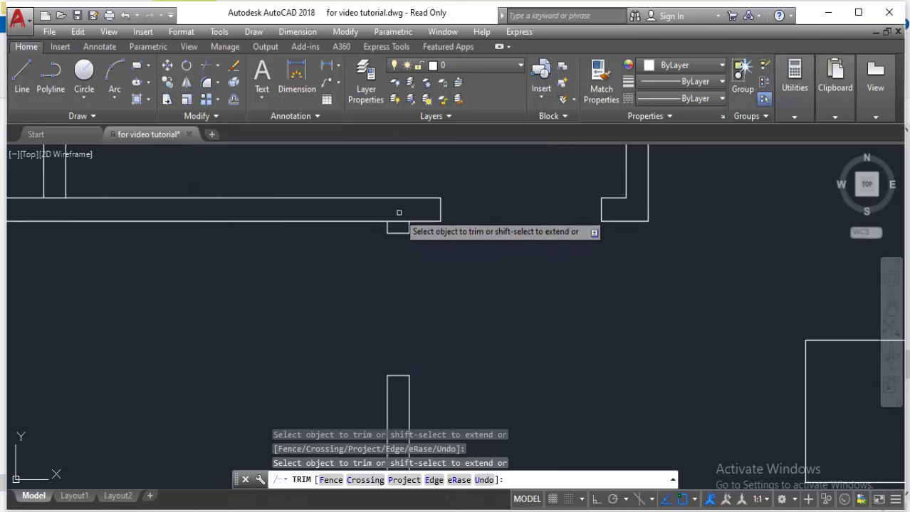
# Trim the line across the top wall opening and delete the square near the plan centre
pyautogui.click(399, 220)
pyautogui.scroll(-2, 381, 235)
pyautogui.scroll(-2, 449, 327)
pyautogui.scroll(-2, 470, 349)
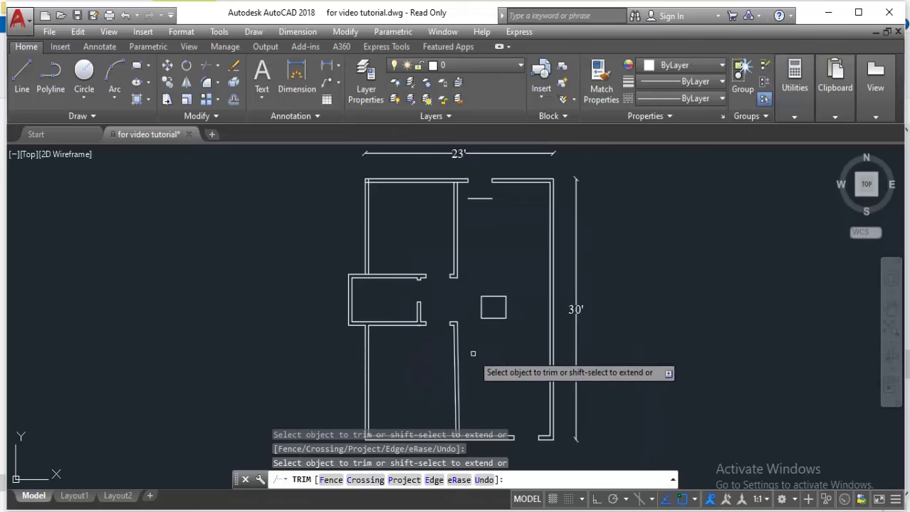
pyautogui.scroll(-1, 463, 295)
pyautogui.press('Escape')
pyautogui.moveTo(487, 260); pyautogui.dragTo(456, 307)
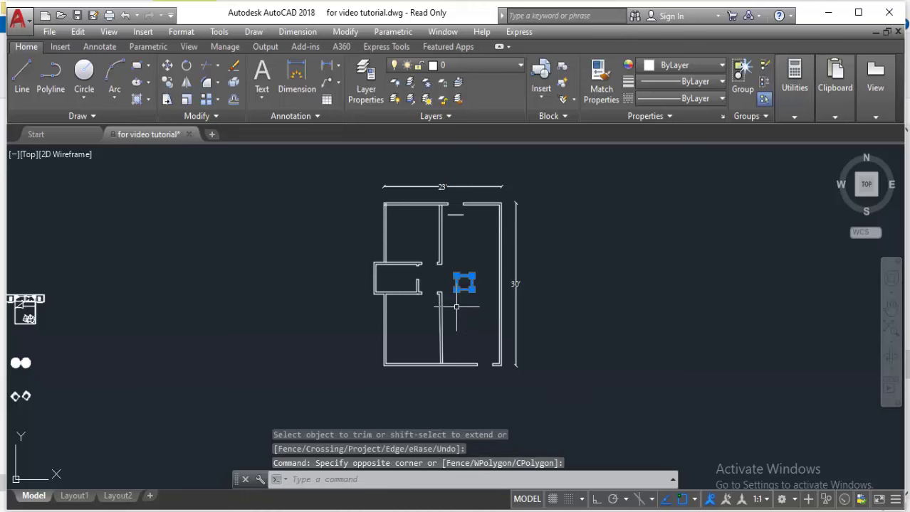
pyautogui.press('Delete')
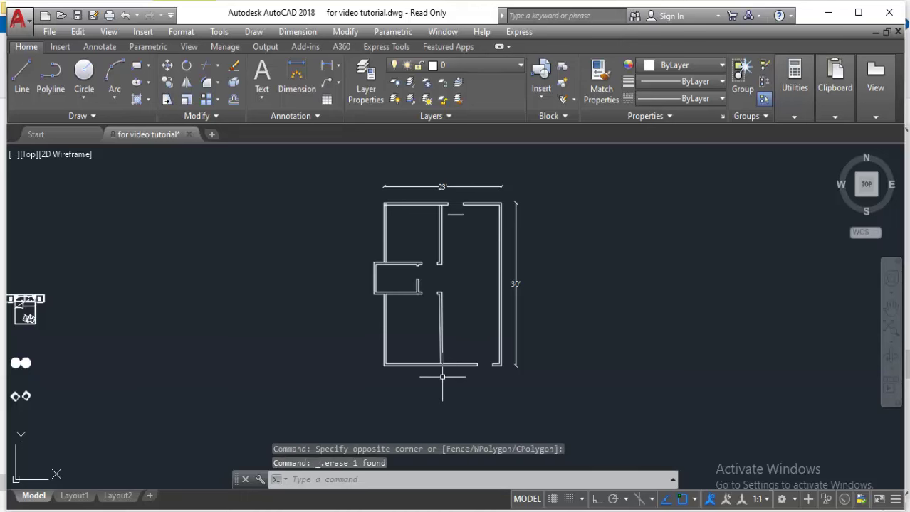
# Trim the line across the doorway gap and delete the short stray line near the top
pyautogui.write('tr')
pyautogui.press('Return')
pyautogui.press('Return')
pyautogui.scroll(3, 442, 370)
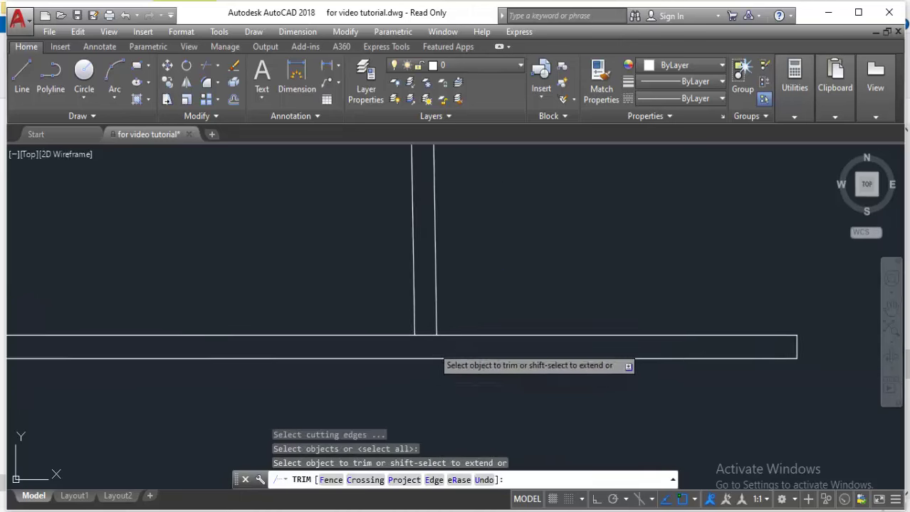
pyautogui.scroll(2, 423, 334)
pyautogui.click(423, 339)
pyautogui.scroll(-4, 422, 339)
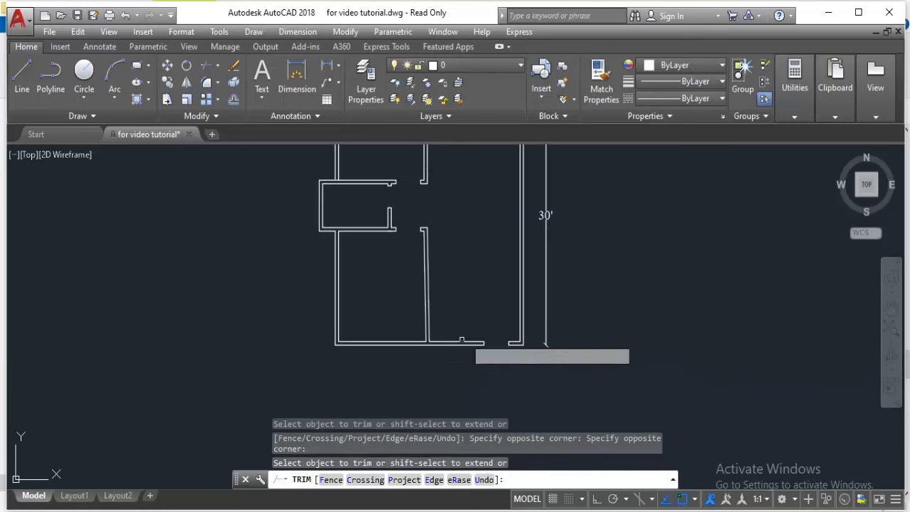
pyautogui.moveTo(469, 333); pyautogui.dragTo(435, 390, button='middle')
pyautogui.scroll(-2, 434, 299)
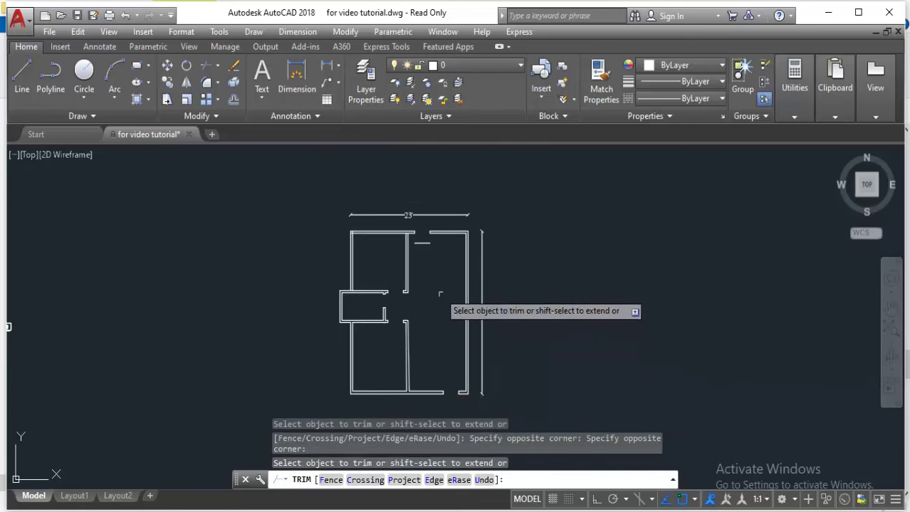
pyautogui.scroll(1, 432, 288)
pyautogui.moveTo(416, 279); pyautogui.dragTo(416, 262, button='middle')
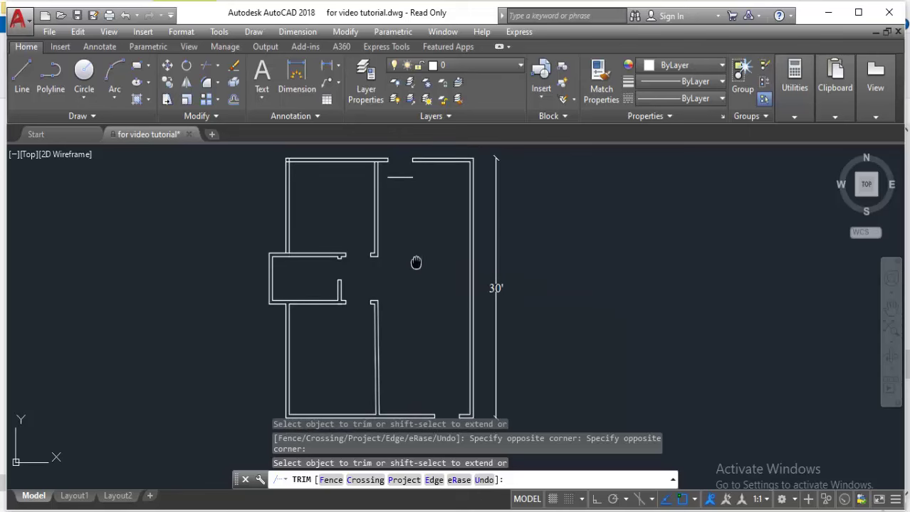
pyautogui.press('Return')
pyautogui.click(412, 177)
pyautogui.press('Delete')
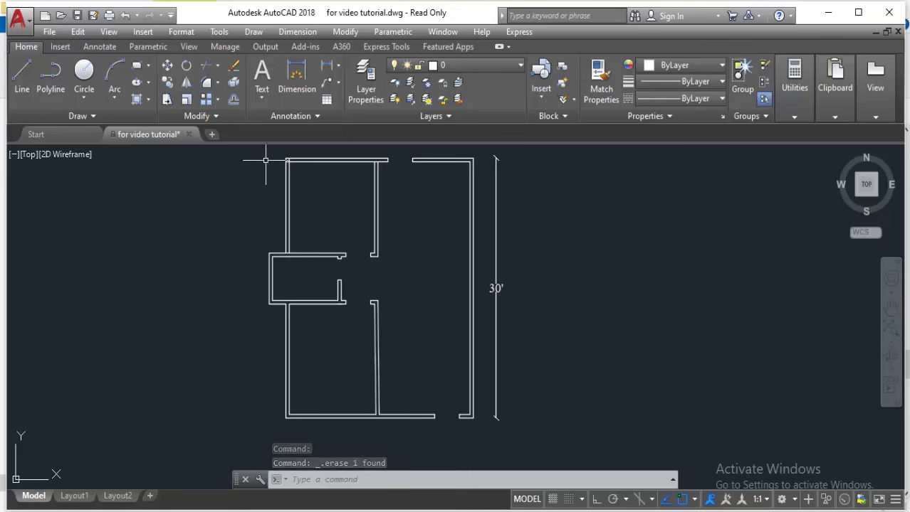
# Insert a Door - Imperial block from the Tool Palettes at the interior wall opening
pyautogui.write('t')
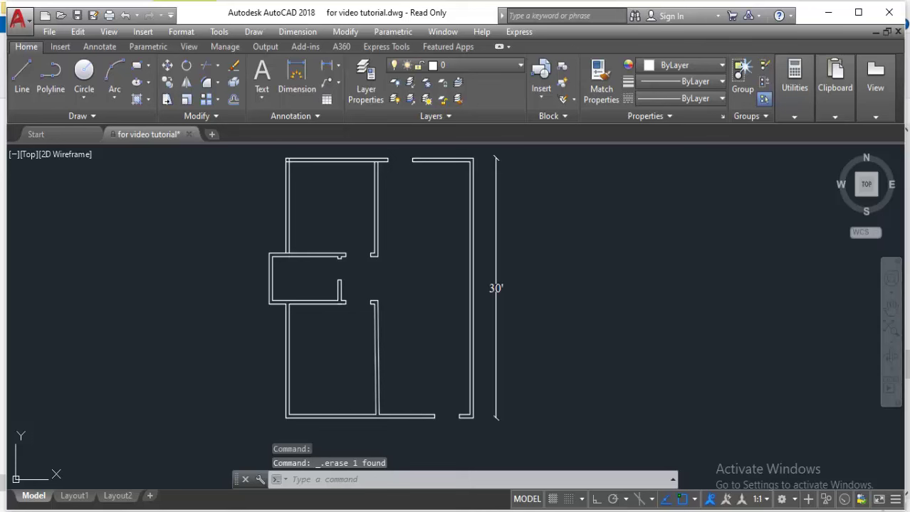
pyautogui.write('p')
pyautogui.press('Return')
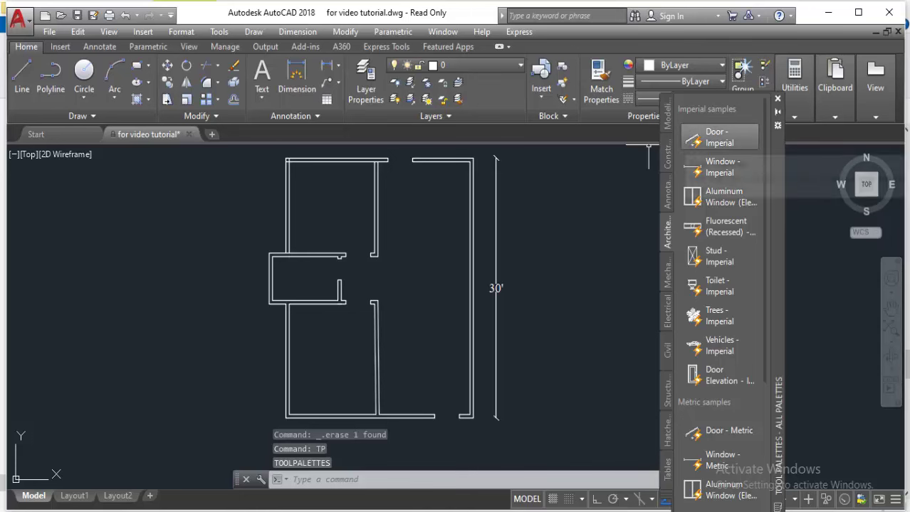
pyautogui.scroll(3, 359, 262)
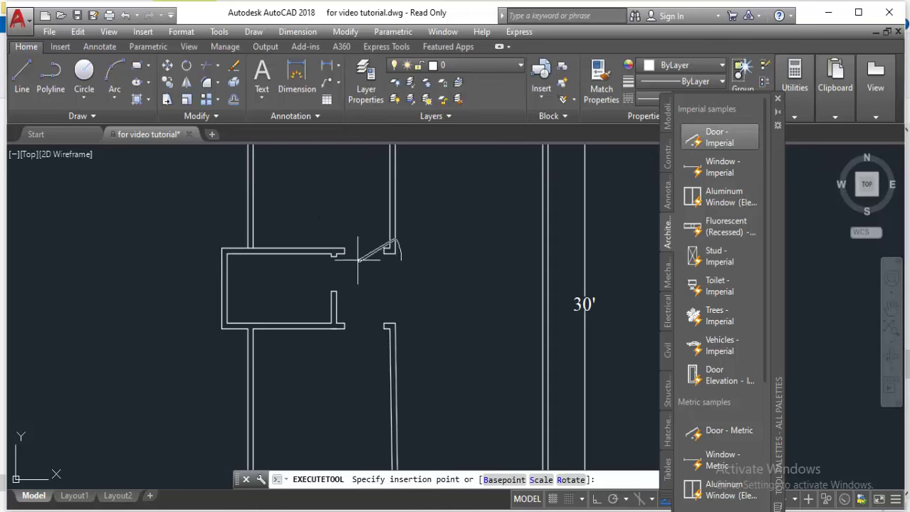
pyautogui.scroll(2, 374, 252)
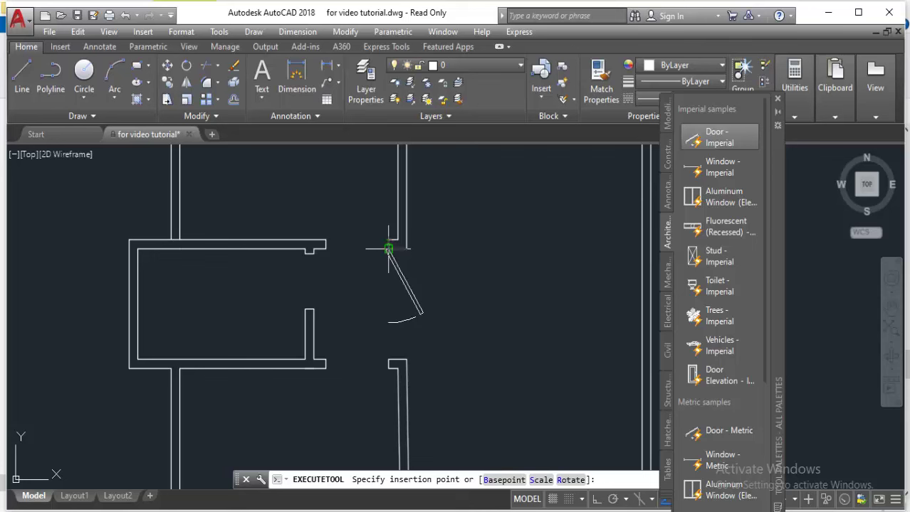
pyautogui.click(389, 250)
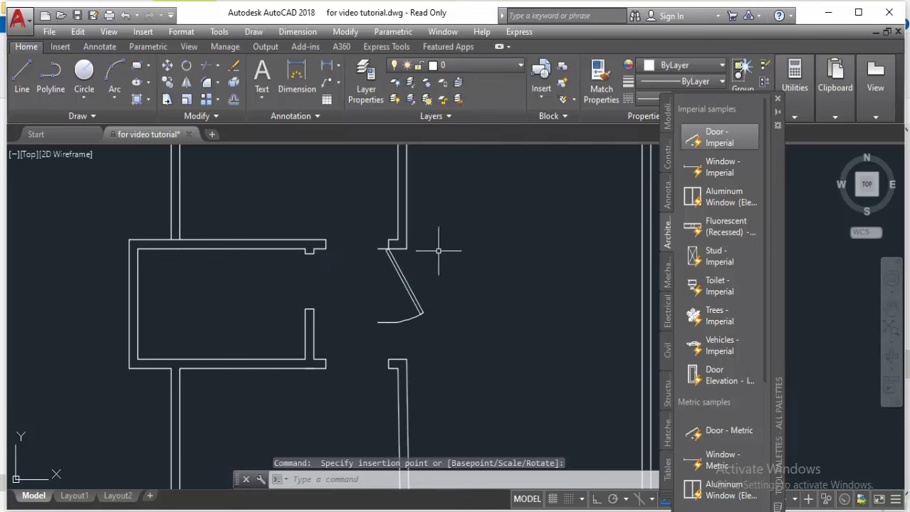
pyautogui.click(389, 250)
# Rotate the door about its hinge with Ortho on, then flip it to swing upward
pyautogui.click(186, 65)
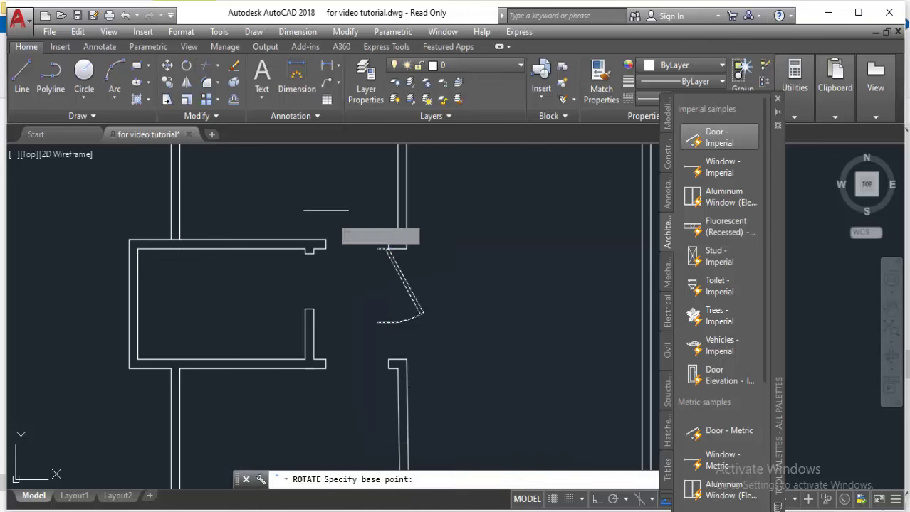
pyautogui.click(382, 250)
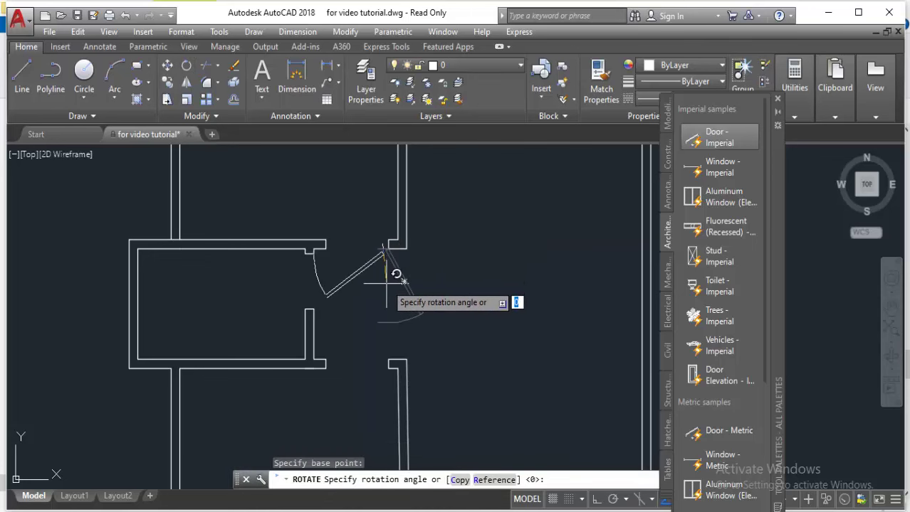
pyautogui.press('F8')
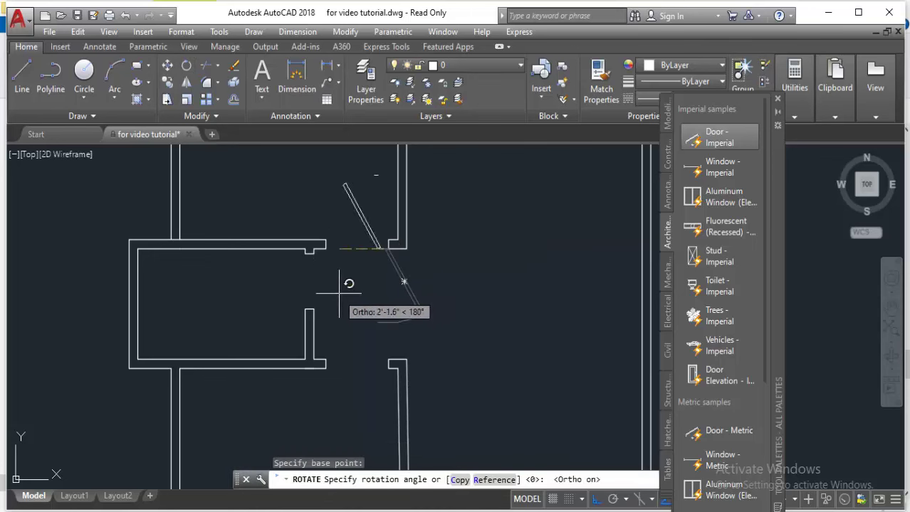
pyautogui.click(391, 297)
pyautogui.click(365, 268)
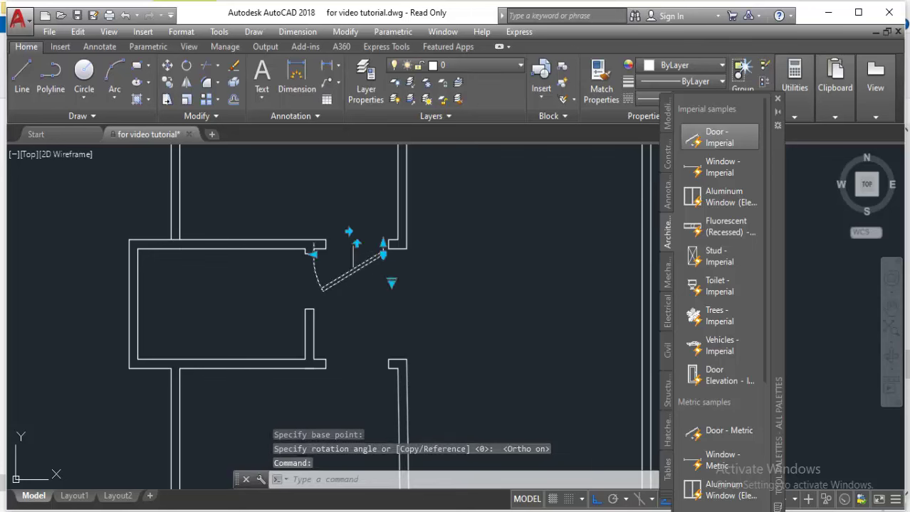
pyautogui.click(356, 241)
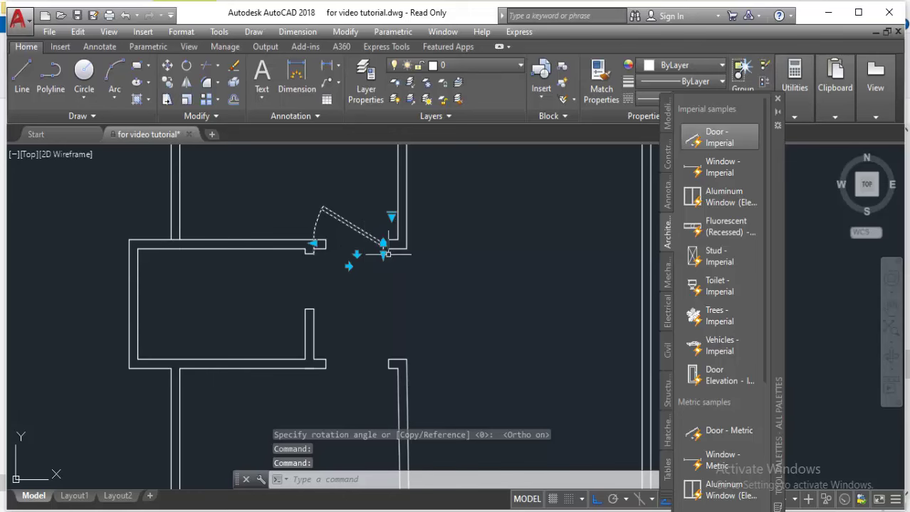
# Move the door from its base point into the wall opening
pyautogui.write('m')
pyautogui.press('Return')
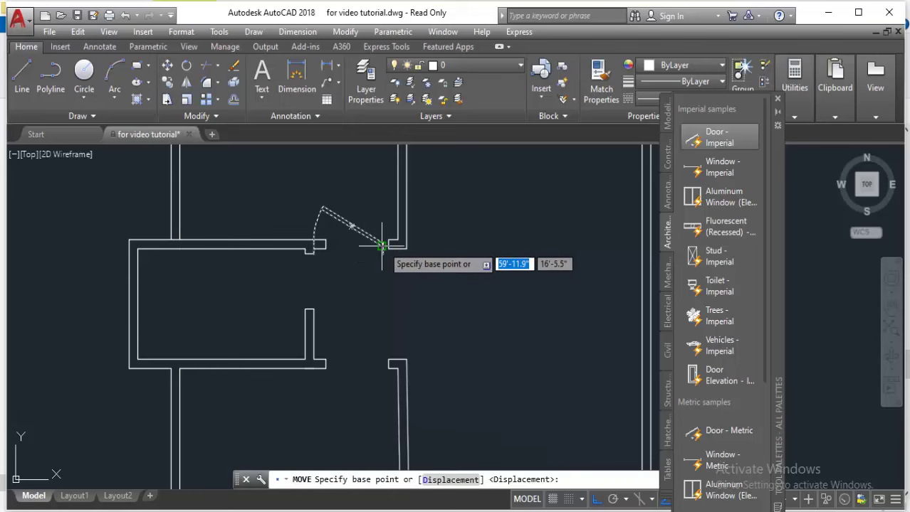
pyautogui.scroll(5, 390, 249)
pyautogui.click(388, 246)
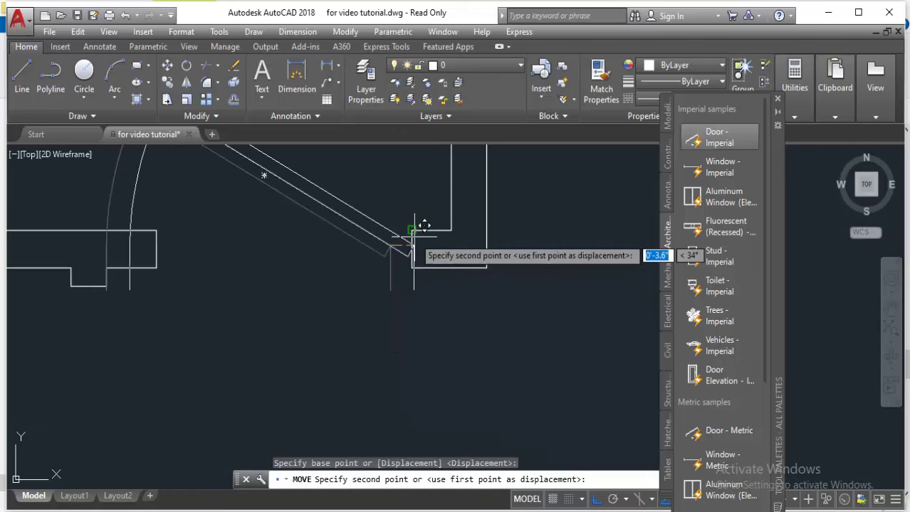
pyautogui.click(411, 232)
# Stretch the door's left end with its grip so it snaps to the wall opening
pyautogui.click(414, 281)
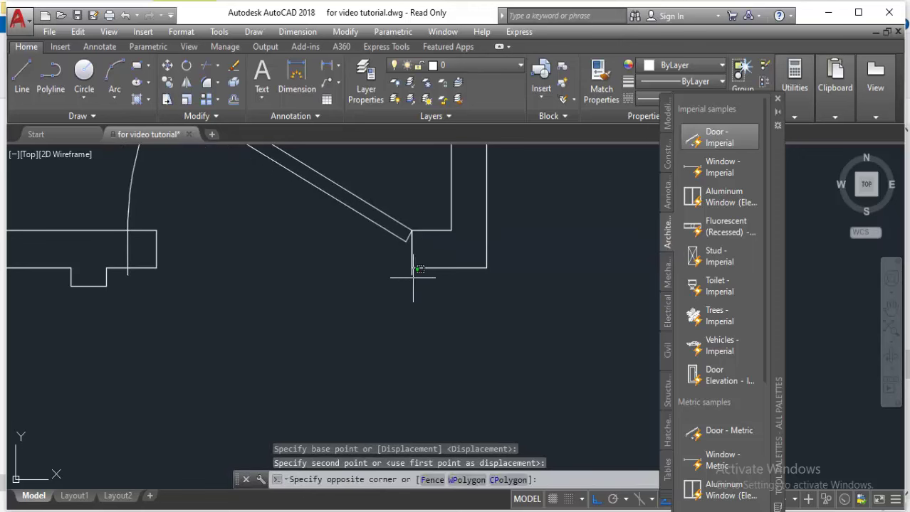
pyautogui.click(416, 276)
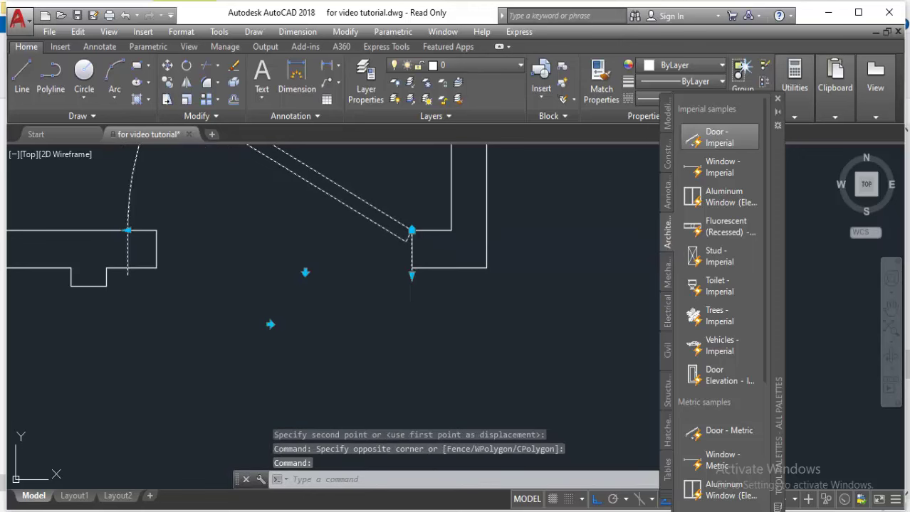
pyautogui.click(411, 277)
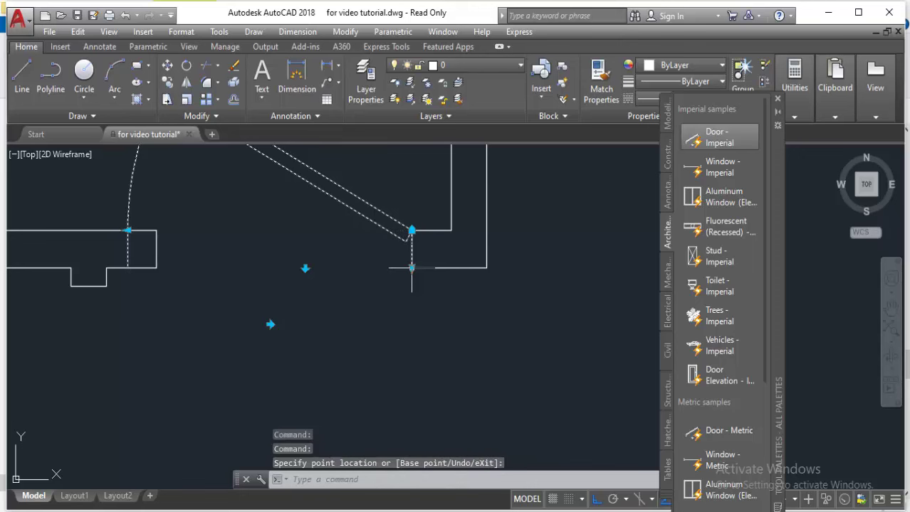
pyautogui.scroll(-2, 211, 291)
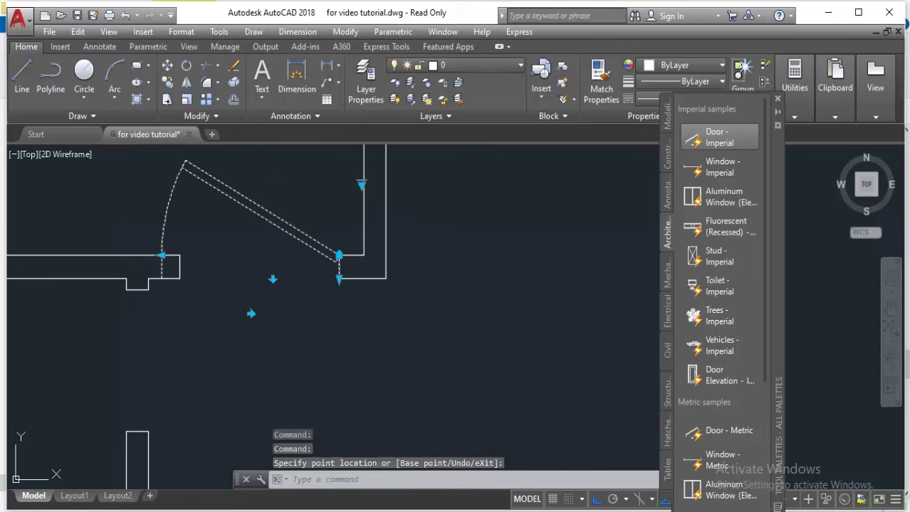
pyautogui.click(163, 255)
pyautogui.click(178, 255)
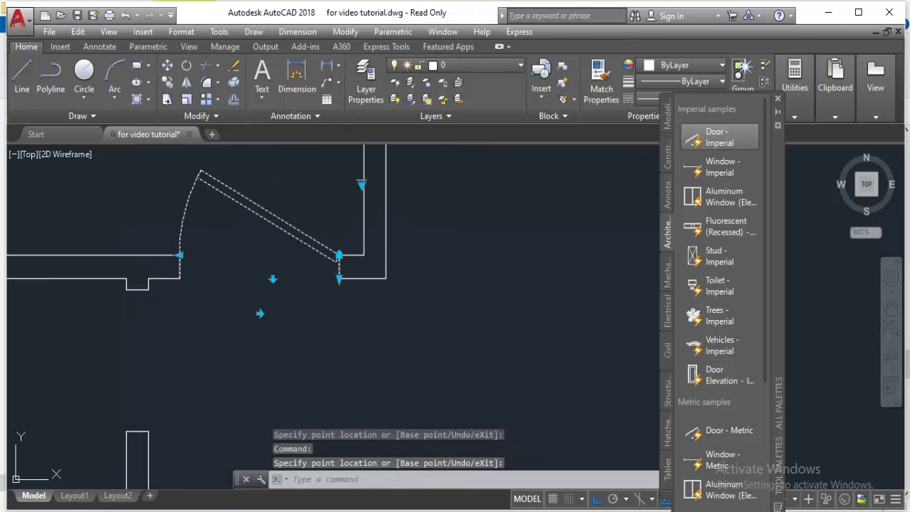
# Set the door's swing to Open 45° using its lookup grip
pyautogui.click(361, 183)
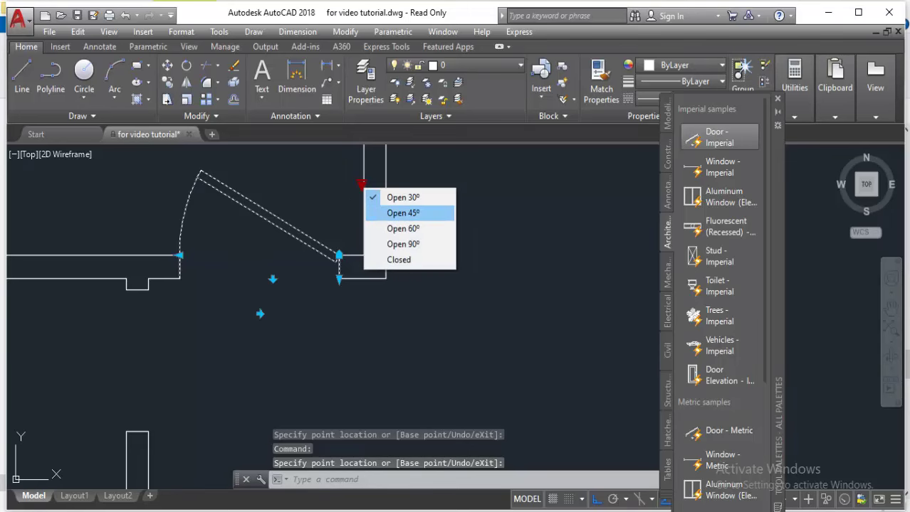
pyautogui.click(403, 213)
pyautogui.scroll(-4, 394, 268)
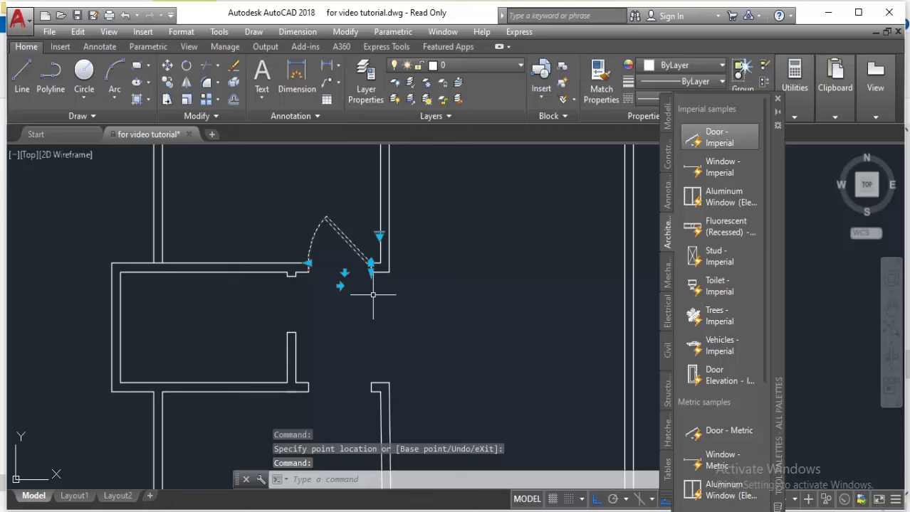
pyautogui.press('Escape')
pyautogui.click(350, 262)
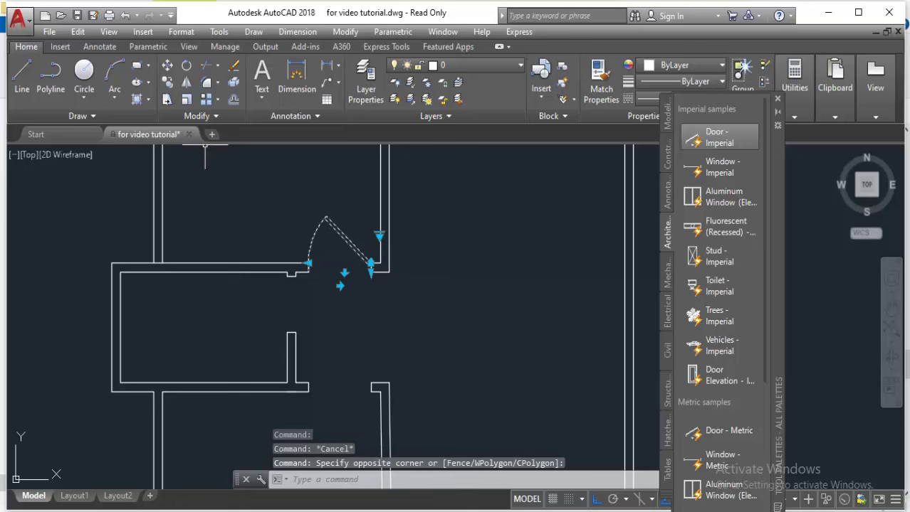
# Mirror the door to the lower opening, keeping the original
pyautogui.click(187, 82)
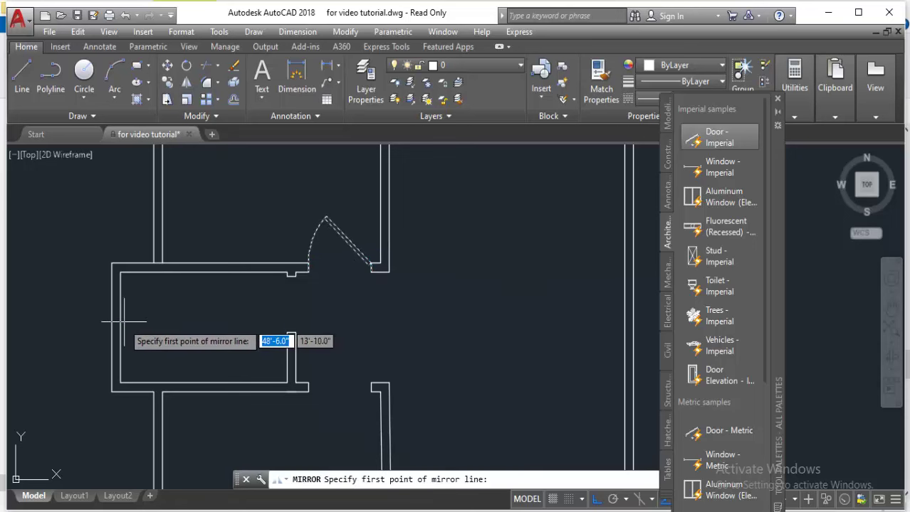
pyautogui.click(121, 328)
pyautogui.click(294, 310)
pyautogui.press('Return')
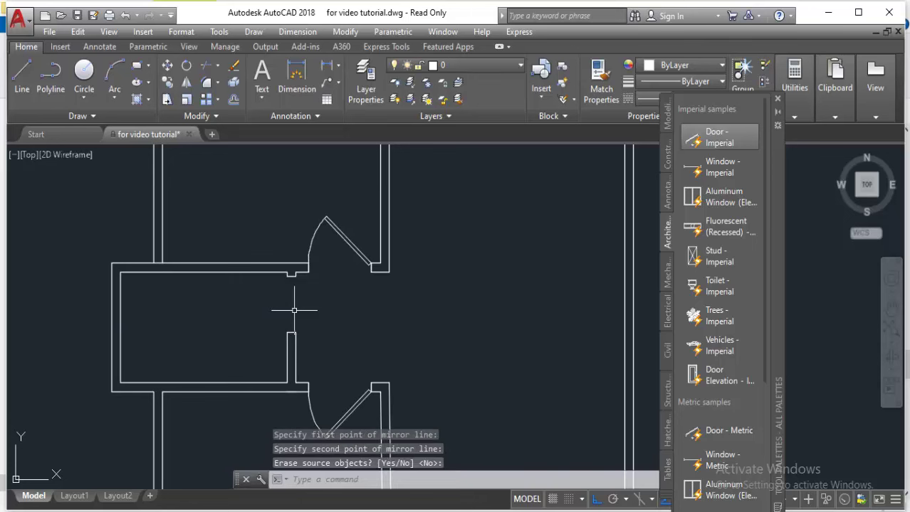
# Copy the upper door to the left wall opening
pyautogui.click(347, 240)
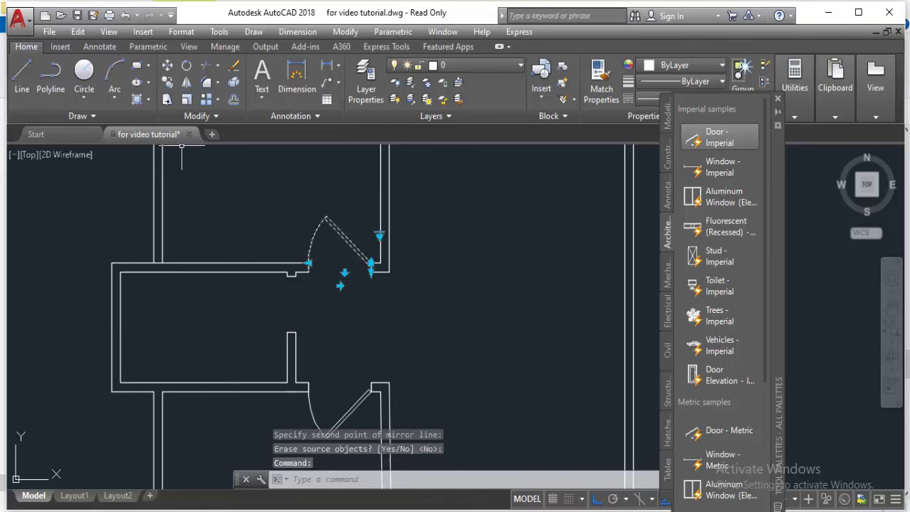
pyautogui.click(166, 82)
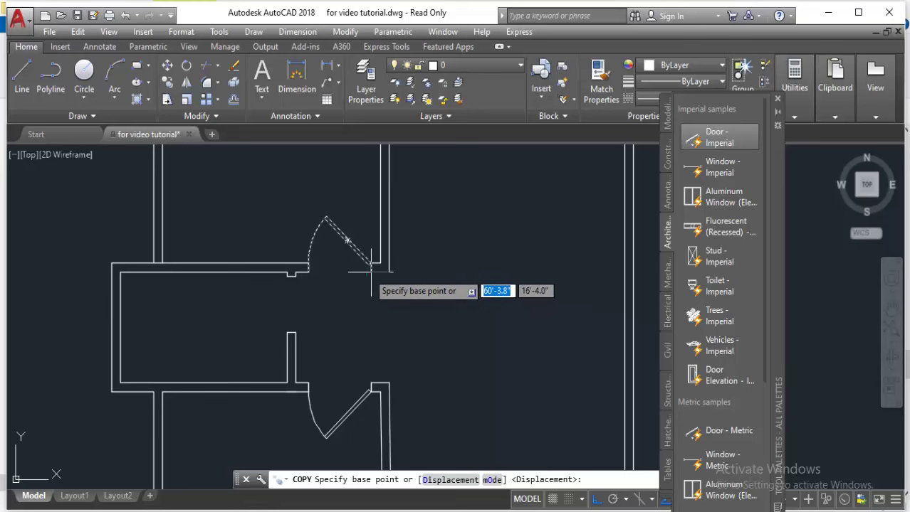
pyautogui.click(371, 269)
pyautogui.scroll(2, 295, 272)
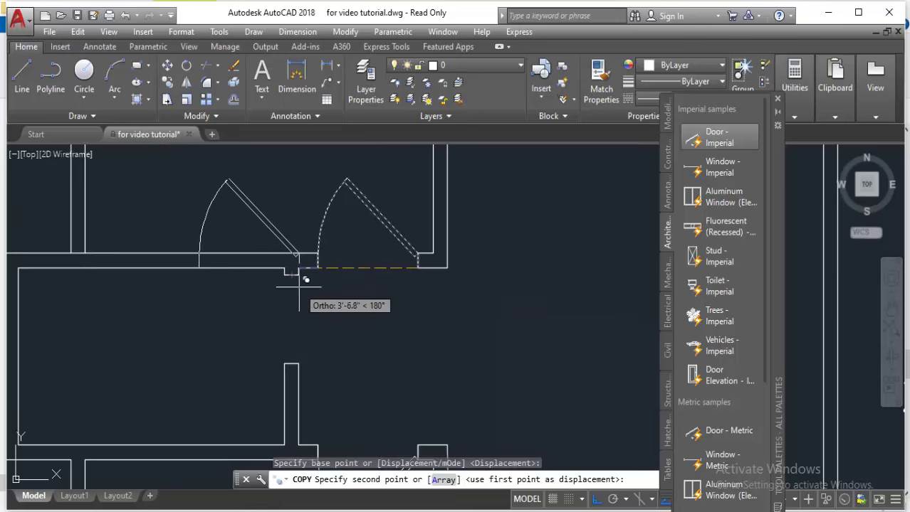
pyautogui.click(298, 269)
pyautogui.press('Return')
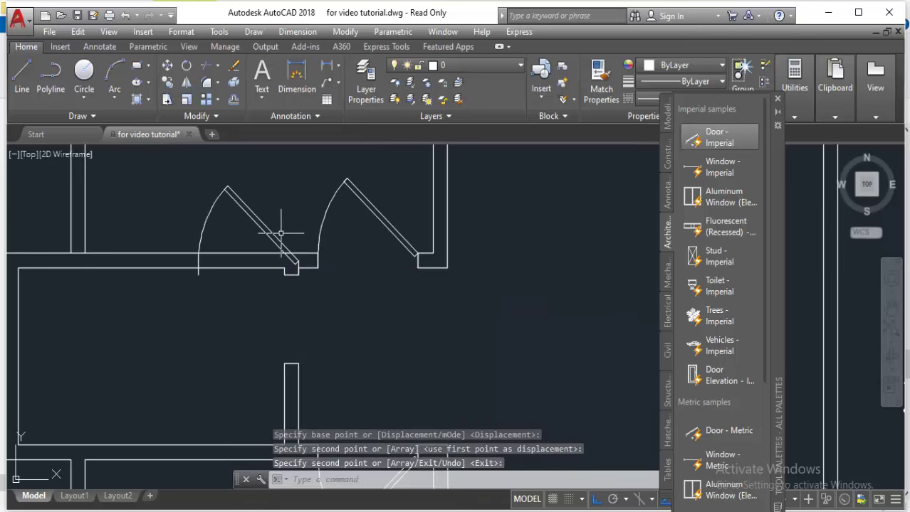
# Rotate the left door copy 90° so it swings downward
pyautogui.click(269, 224)
pyautogui.click(252, 232)
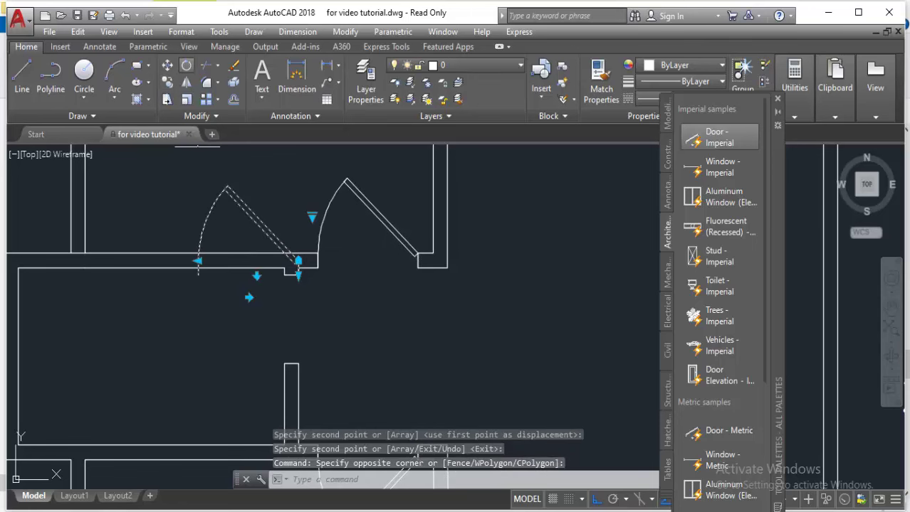
pyautogui.write('ro')
pyautogui.press('Return')
pyautogui.click(302, 274)
pyautogui.click(291, 200)
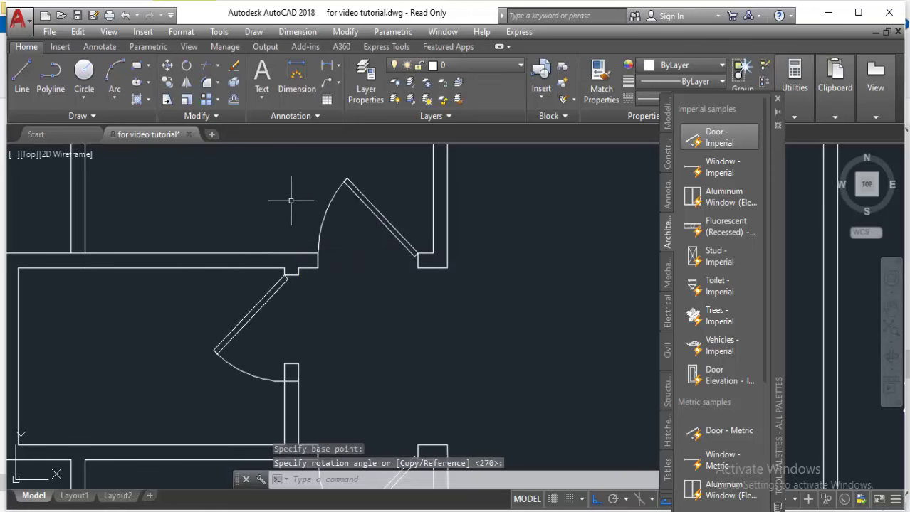
pyautogui.click(242, 382)
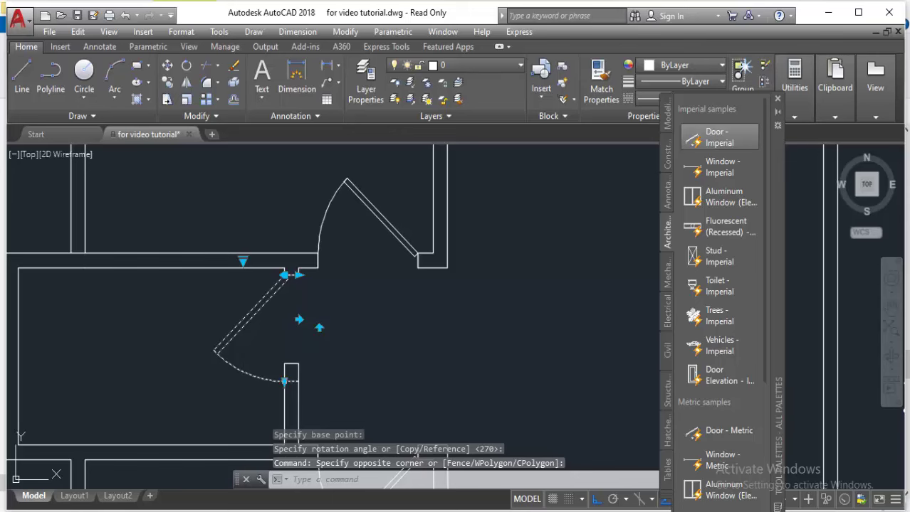
pyautogui.click(284, 382)
# Copy the upper door to the room's top wall
pyautogui.scroll(-3, 299, 366)
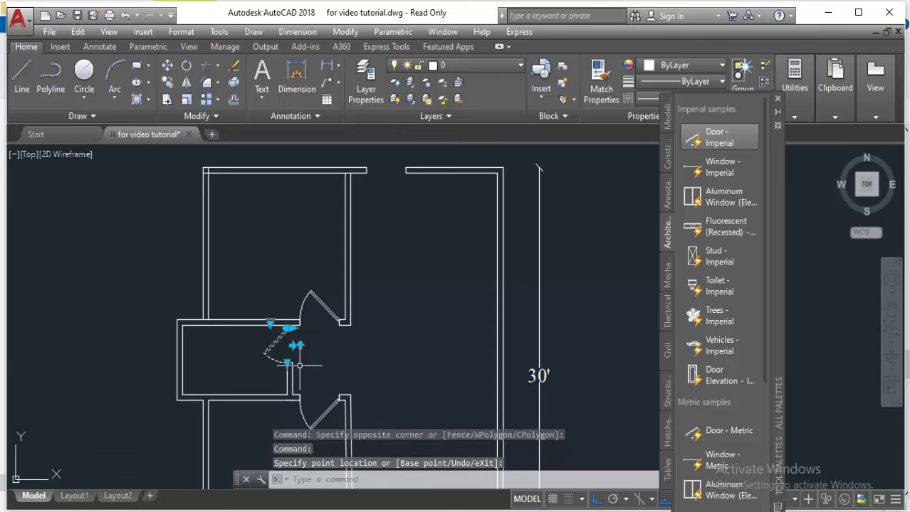
pyautogui.moveTo(363, 377); pyautogui.dragTo(359, 370, button='middle')
pyautogui.press('Escape')
pyautogui.click(320, 304)
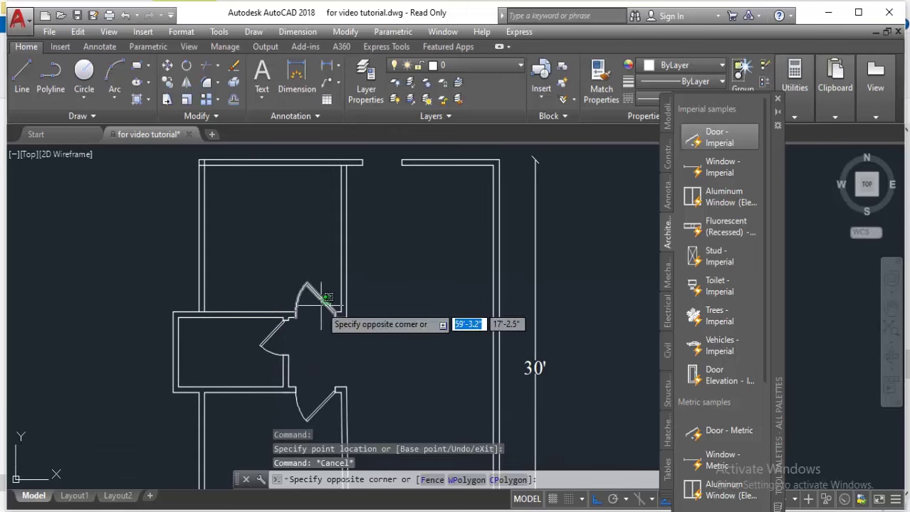
pyautogui.write('co')
pyautogui.press('Return')
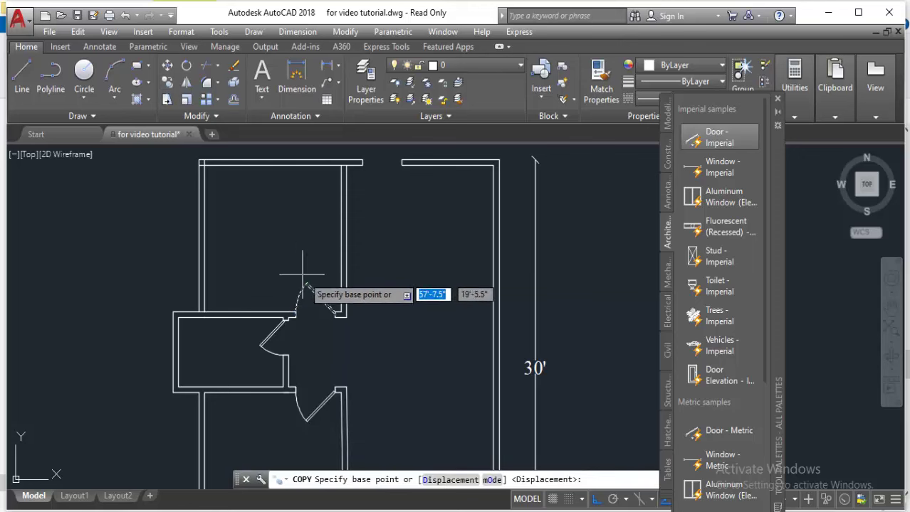
pyautogui.click(321, 309)
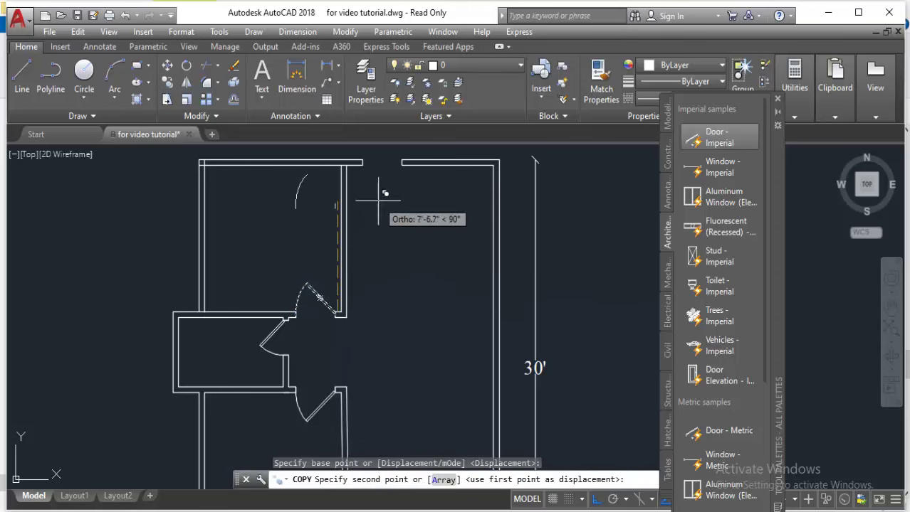
pyautogui.click(405, 152)
pyautogui.press('Return')
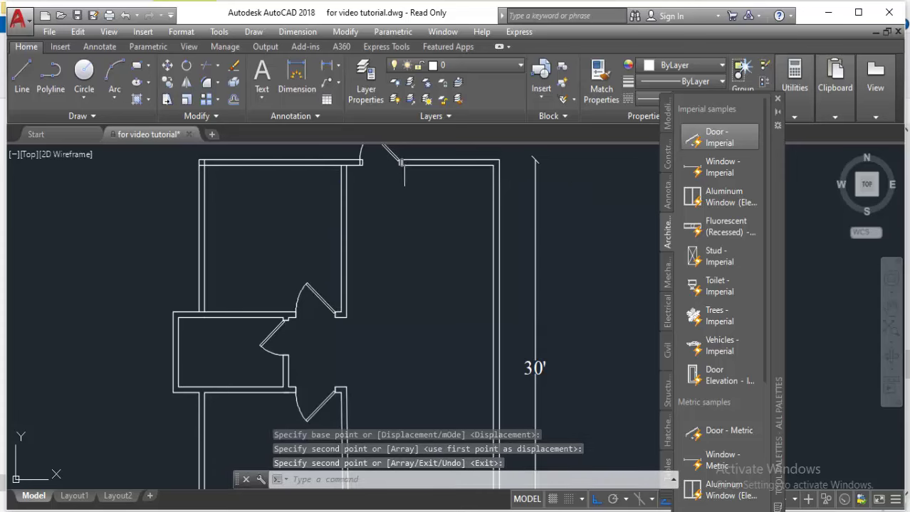
# Move the top door down from its corner onto the top wall line
pyautogui.scroll(2, 398, 200)
pyautogui.moveTo(399, 142); pyautogui.dragTo(399, 214, button='middle')
pyautogui.click(377, 184)
pyautogui.click(350, 205)
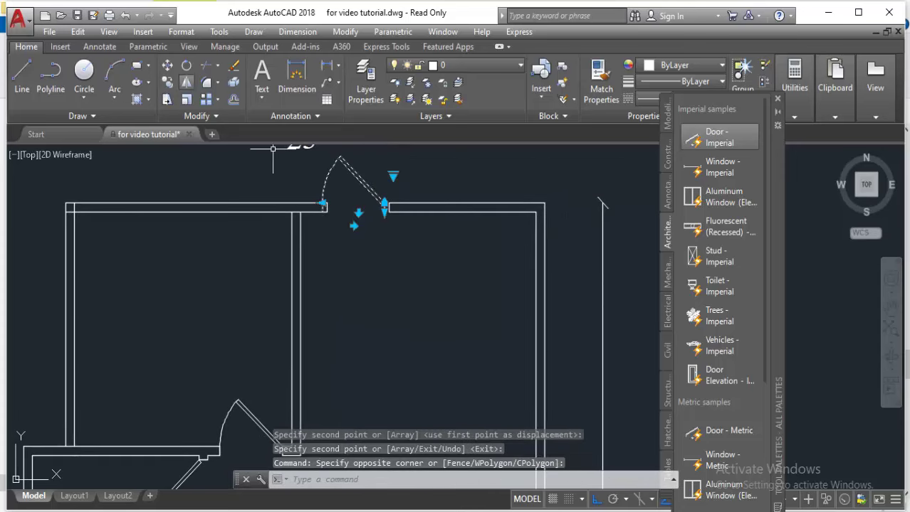
pyautogui.write('m')
pyautogui.press('Return')
pyautogui.scroll(3, 376, 198)
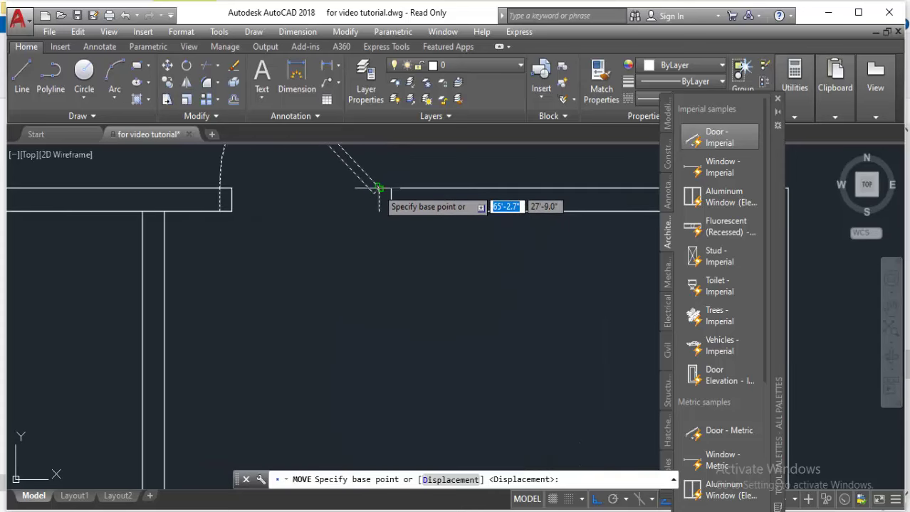
pyautogui.click(390, 178)
pyautogui.click(390, 189)
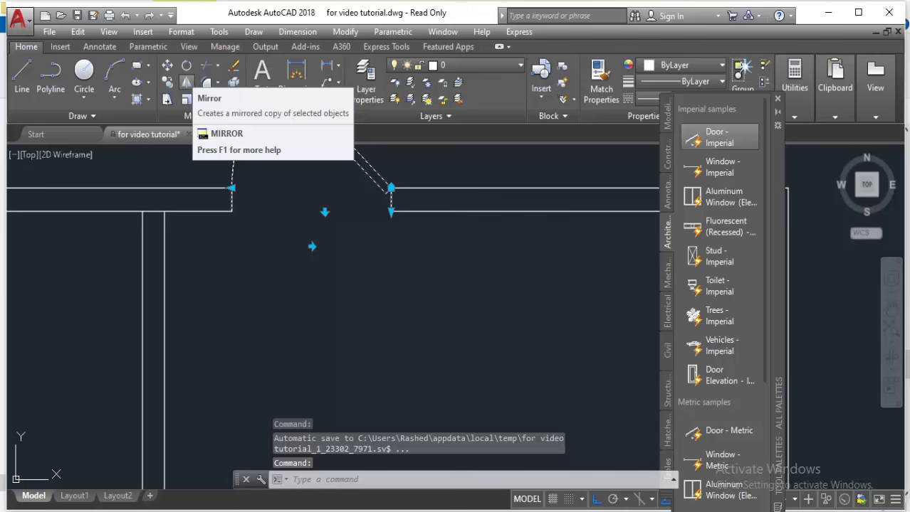
# Flip the top door so it swings into the room
pyautogui.click(324, 213)
pyautogui.scroll(-3, 323, 201)
pyautogui.scroll(-1, 350, 300)
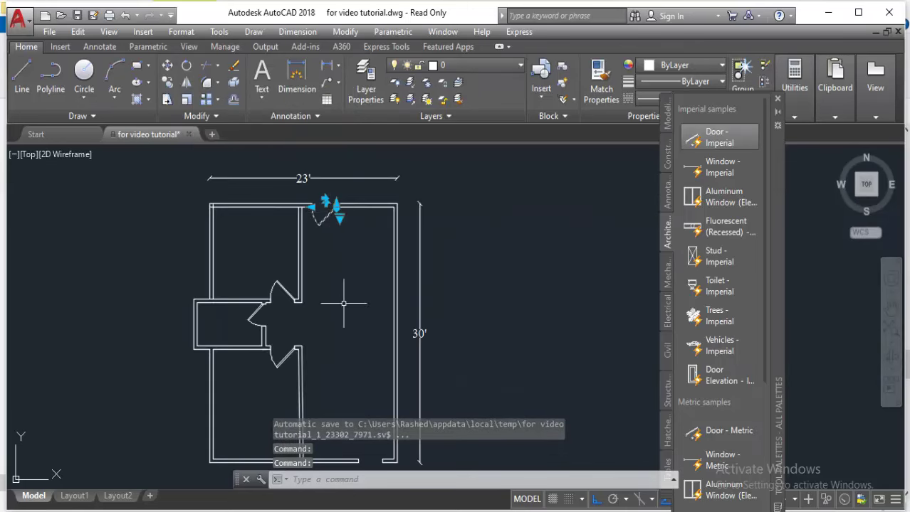
pyautogui.scroll(-1, 352, 256)
pyautogui.press('Escape')
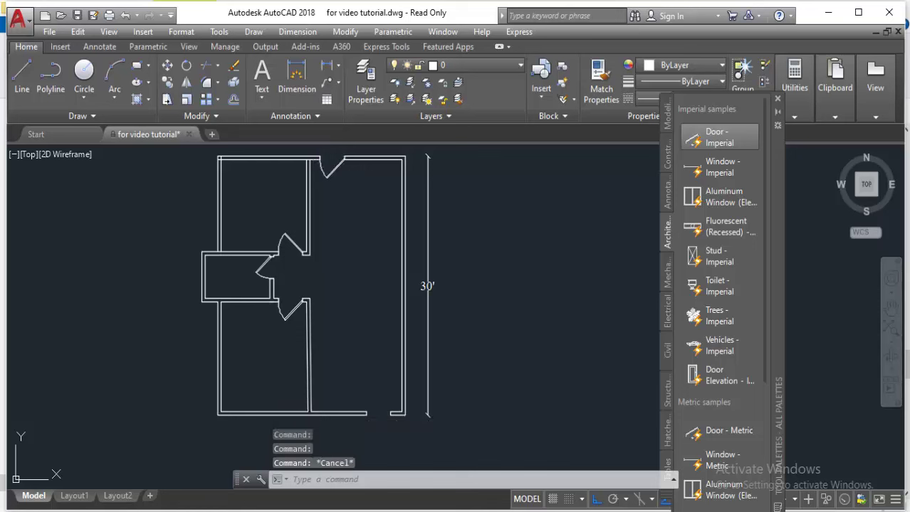
# Copy the door to the bottom outer wall opening near the right corner
pyautogui.write('co')
pyautogui.press('Return')
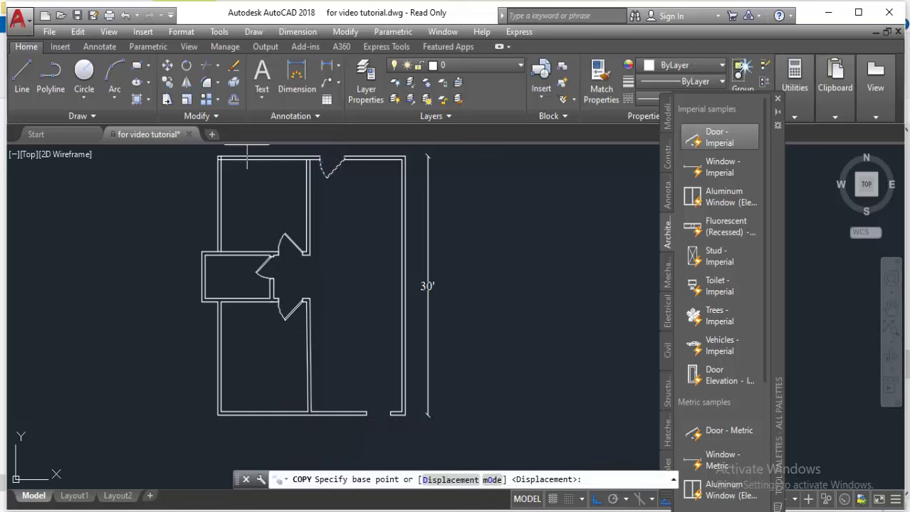
pyautogui.click(344, 156)
pyautogui.scroll(4, 401, 400)
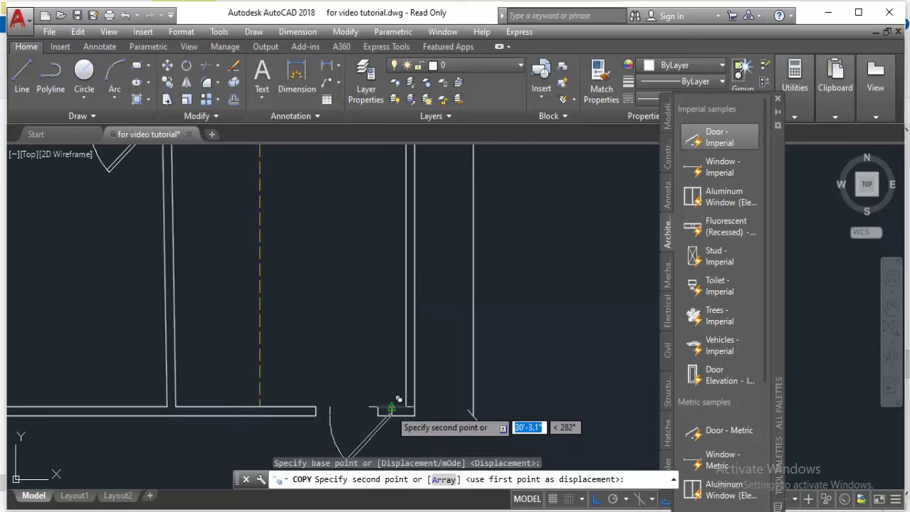
pyautogui.click(377, 410)
pyautogui.press('Return')
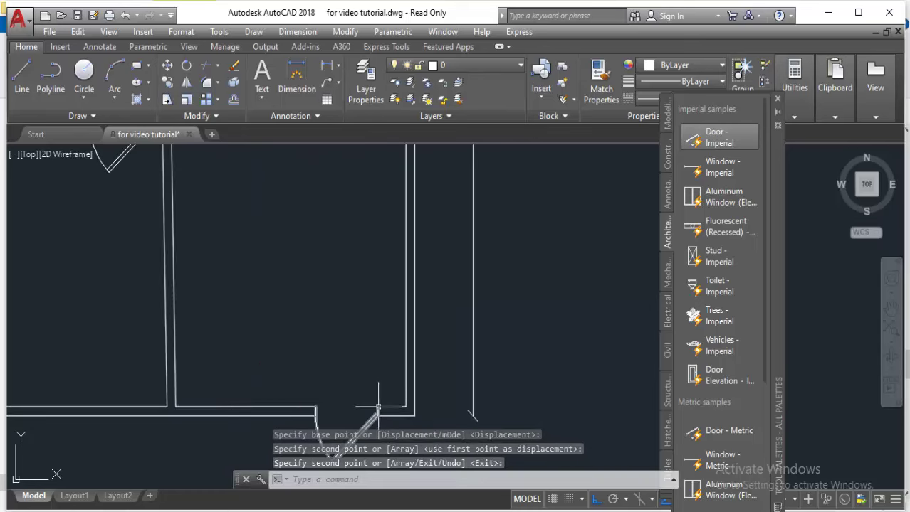
pyautogui.moveTo(400, 362); pyautogui.dragTo(404, 291, button='middle')
pyautogui.click(370, 343)
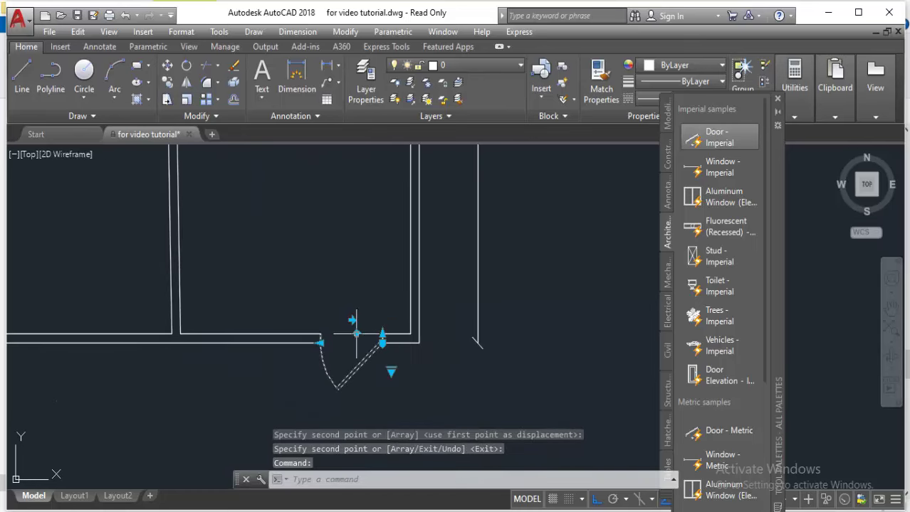
pyautogui.scroll(-4, 360, 340)
pyautogui.press('Escape')
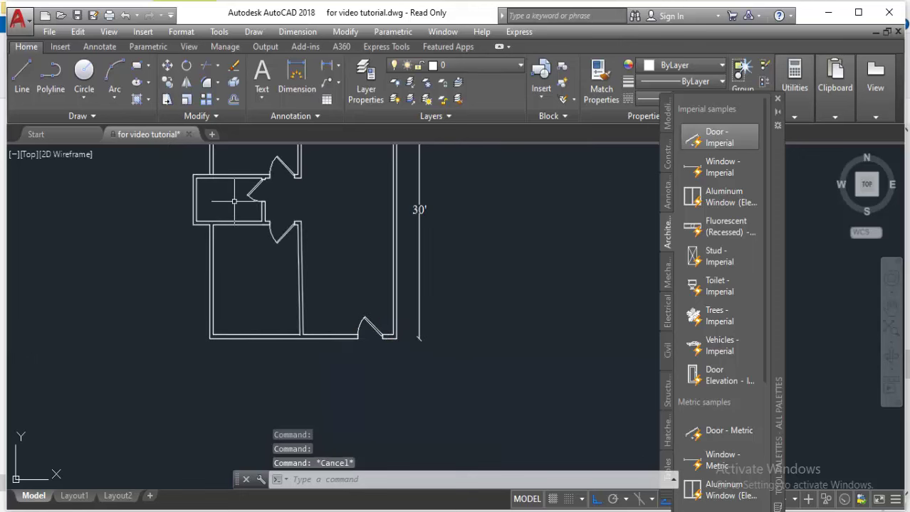
# Draw MLINE walls from the bottom-right corner: 5' down, 11' left, then back up to the wall
pyautogui.write('ml')
pyautogui.press('Return')
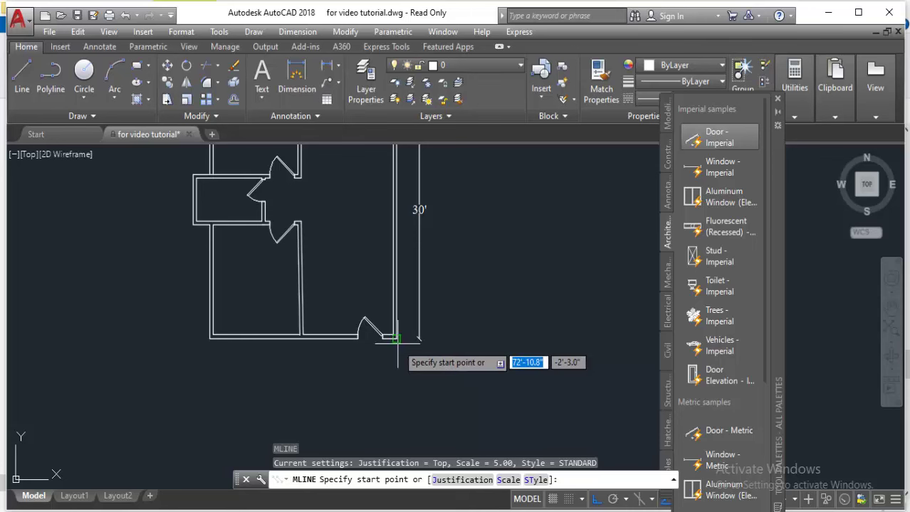
pyautogui.click(397, 340)
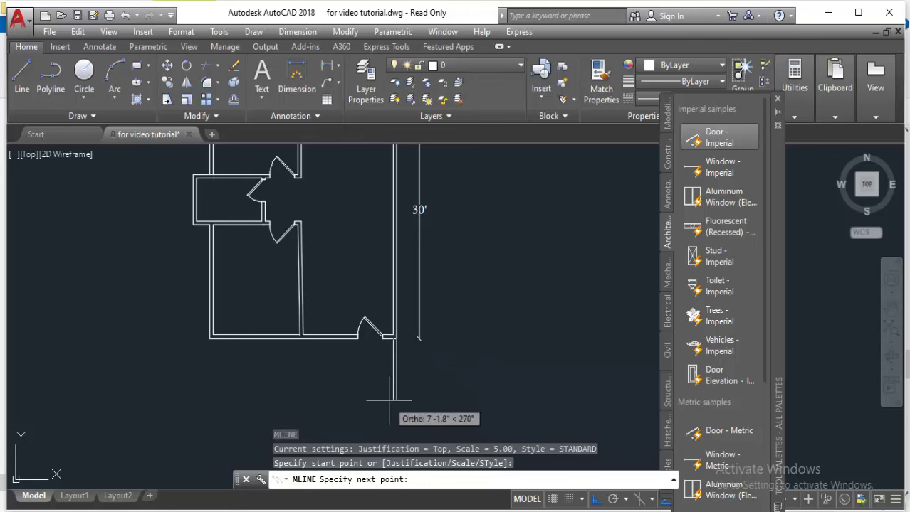
pyautogui.write("5'")
pyautogui.press('Return')
pyautogui.write("11'")
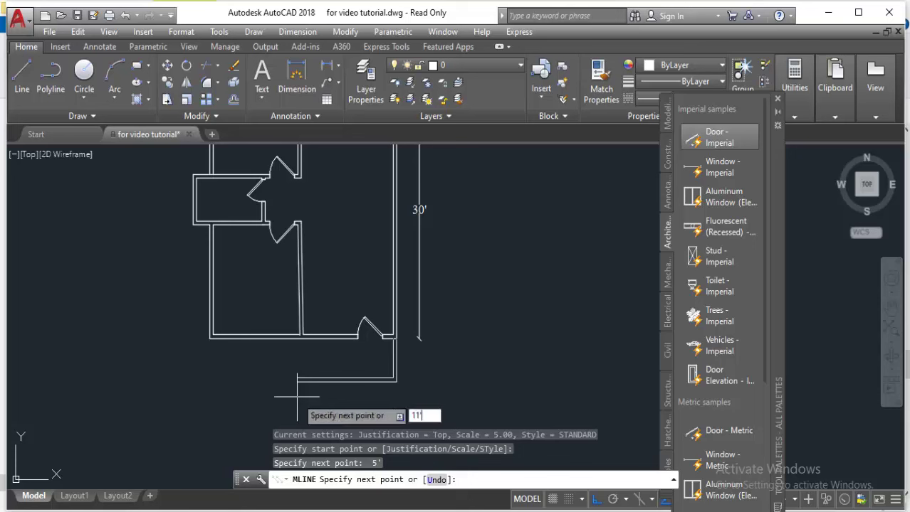
pyautogui.press('Return')
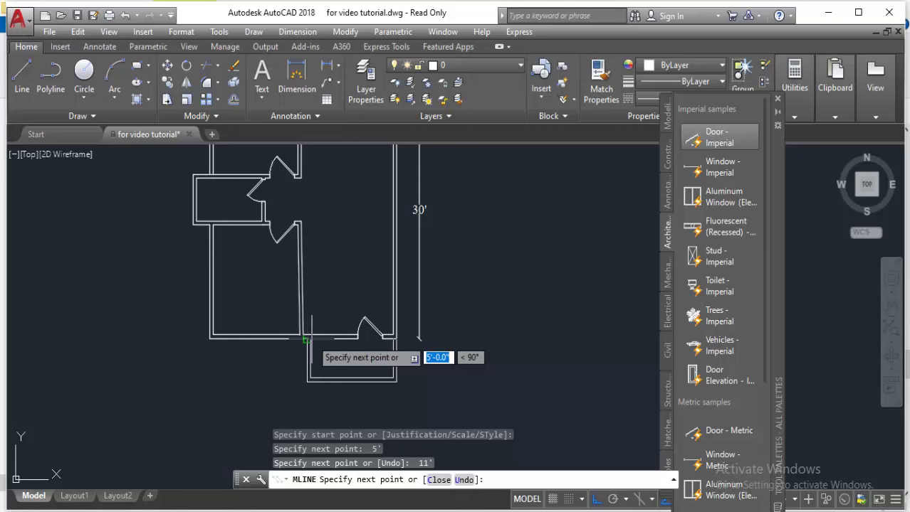
pyautogui.click(306, 340)
pyautogui.press('Return')
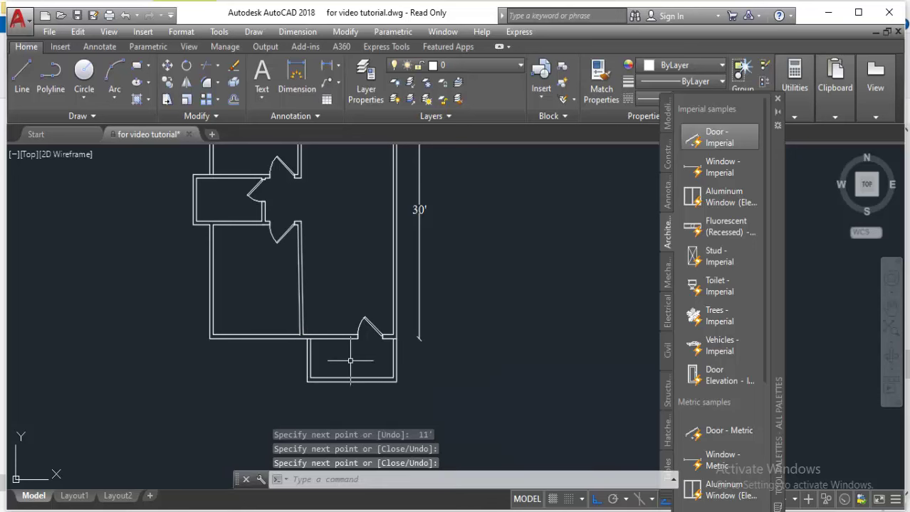
pyautogui.click(350, 361)
# Explode the 5' by 11' double-wall rectangle into lines and trim its junction with the bottom wall
pyautogui.click(279, 386)
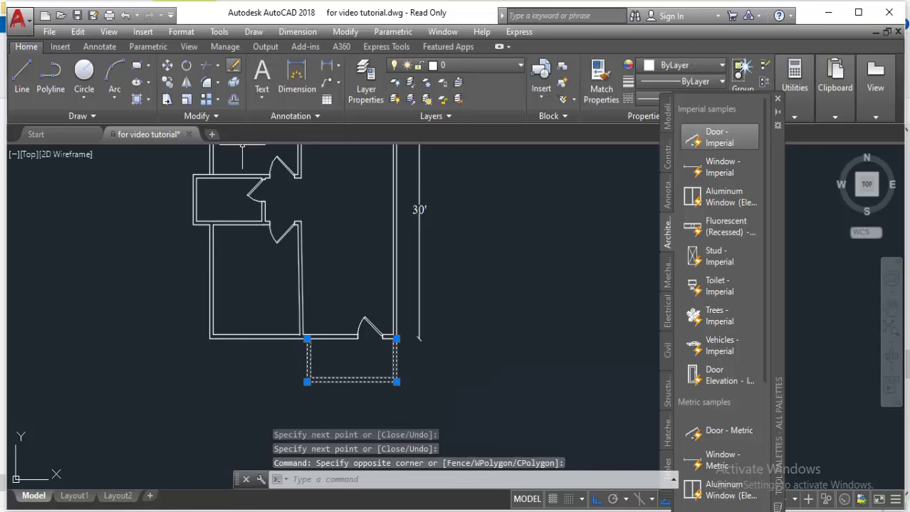
pyautogui.click(233, 99)
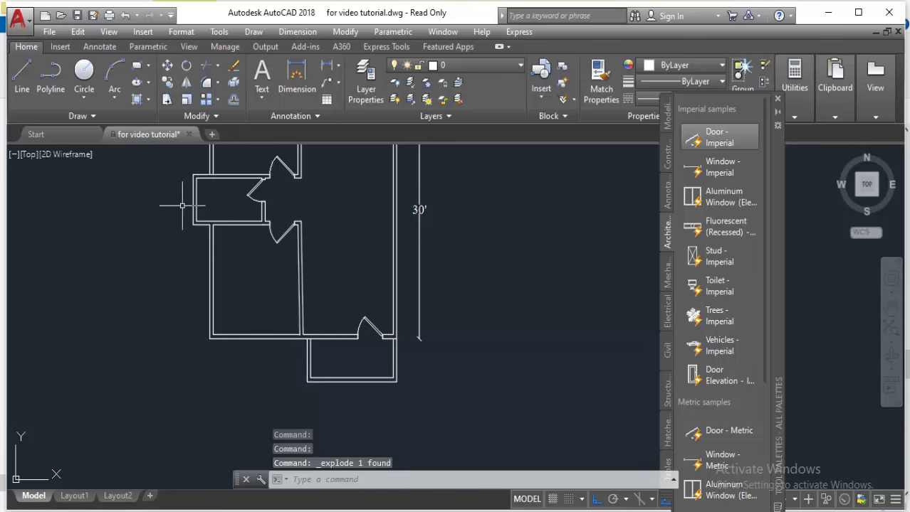
pyautogui.write('tr')
pyautogui.press('Return')
pyautogui.press('Return')
pyautogui.scroll(3, 299, 359)
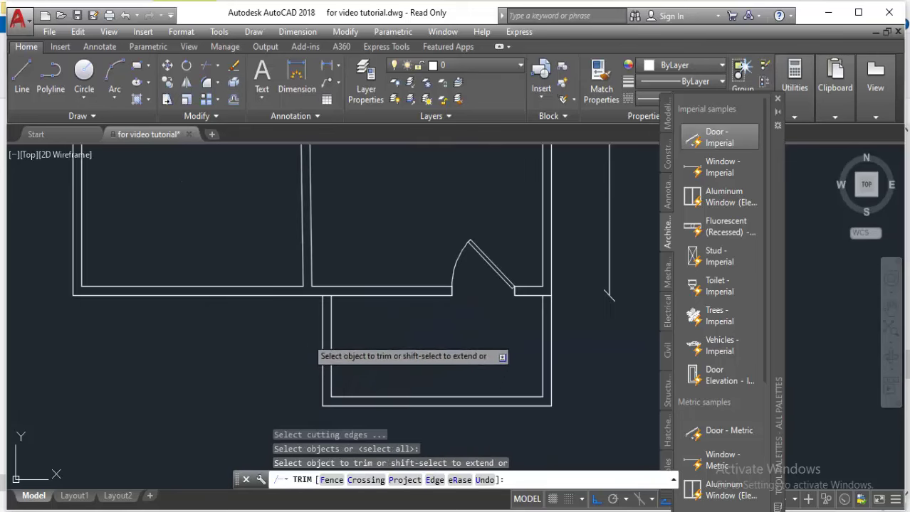
pyautogui.scroll(3, 317, 306)
pyautogui.click(334, 272)
pyautogui.scroll(-3, 420, 295)
pyautogui.scroll(1, 399, 267)
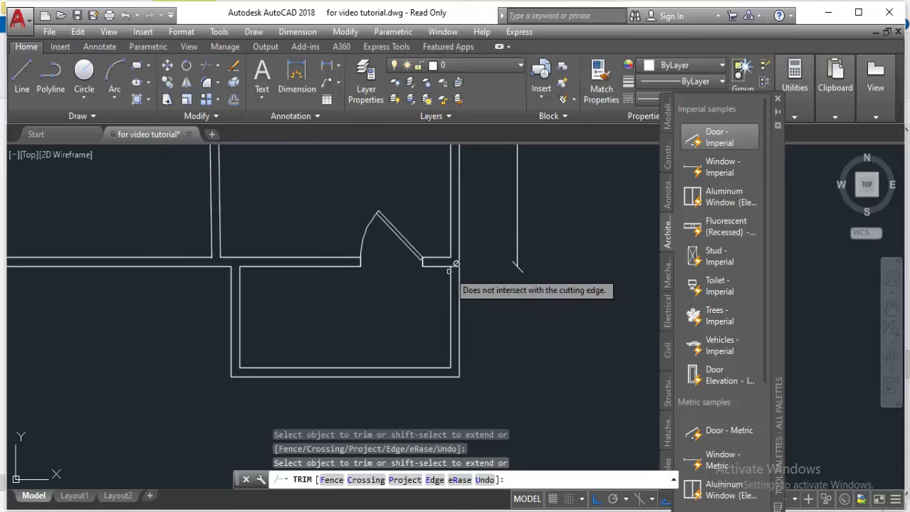
pyautogui.scroll(2, 462, 265)
pyautogui.scroll(-2, 406, 353)
pyautogui.scroll(-3, 409, 335)
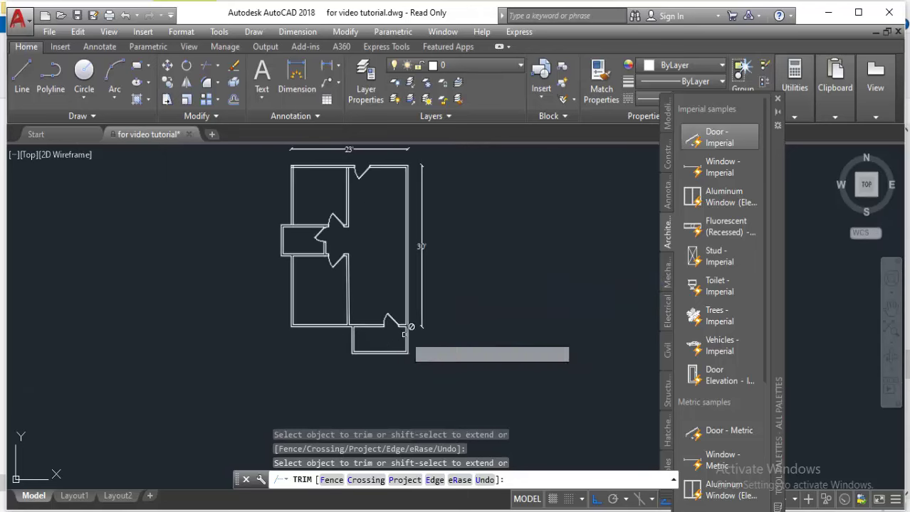
pyautogui.moveTo(406, 334); pyautogui.dragTo(397, 348, button='middle')
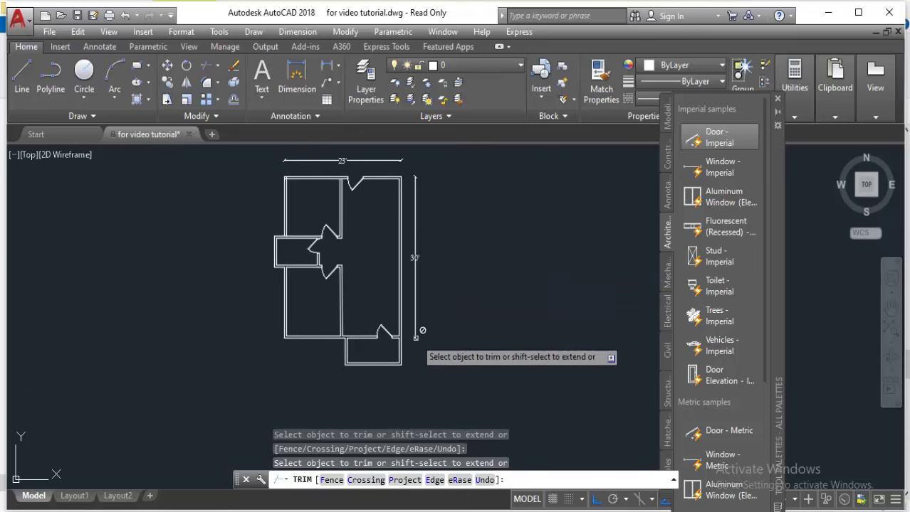
pyautogui.press('Escape')
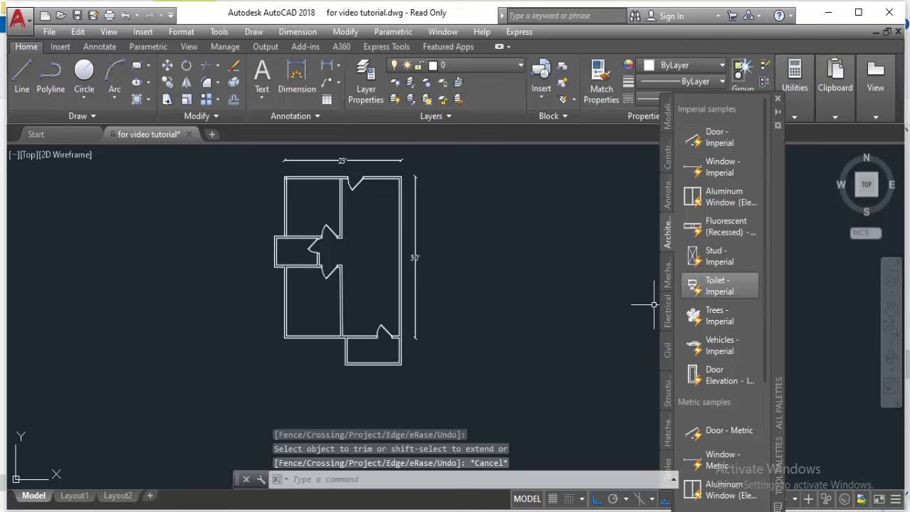
# Insert a Window - Imperial block from the Architectural palette into the upper-left room's top wall
pyautogui.click(719, 168)
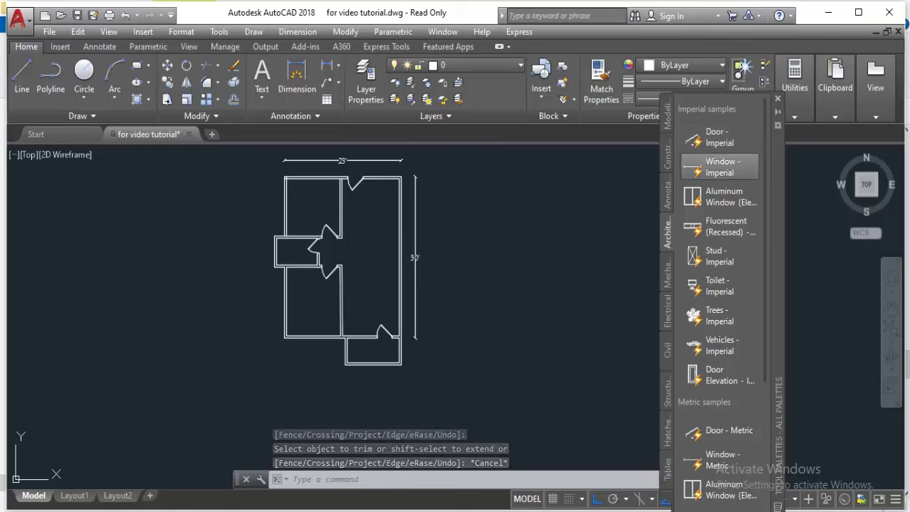
pyautogui.scroll(2, 308, 188)
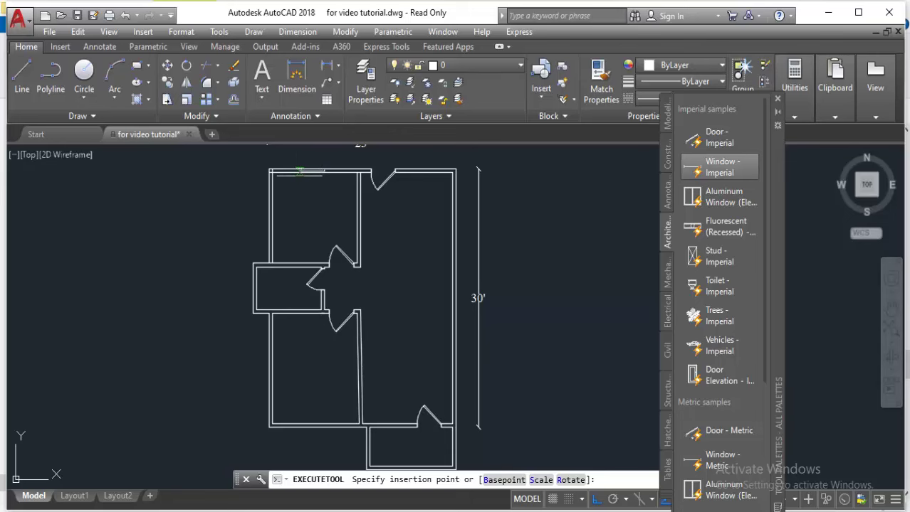
pyautogui.click(299, 170)
pyautogui.scroll(2, 298, 184)
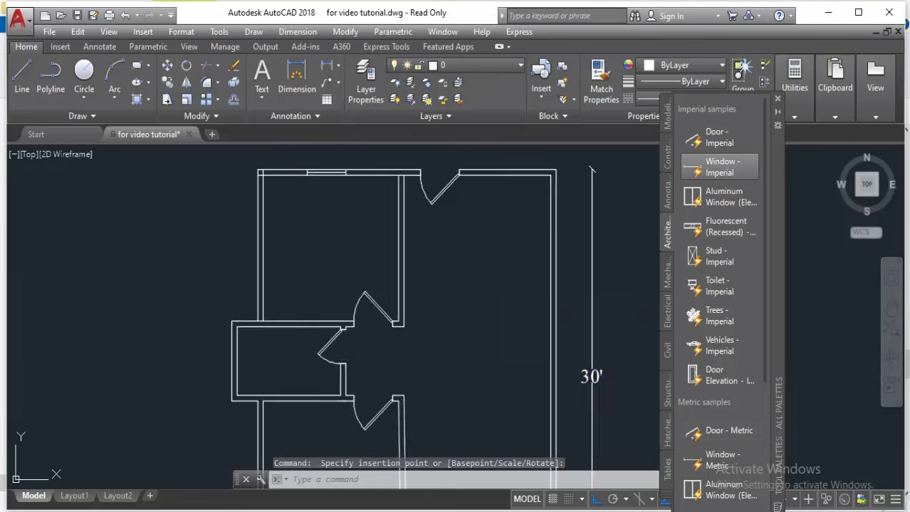
pyautogui.scroll(2, 306, 192)
pyautogui.scroll(2, 313, 239)
pyautogui.scroll(2, 292, 246)
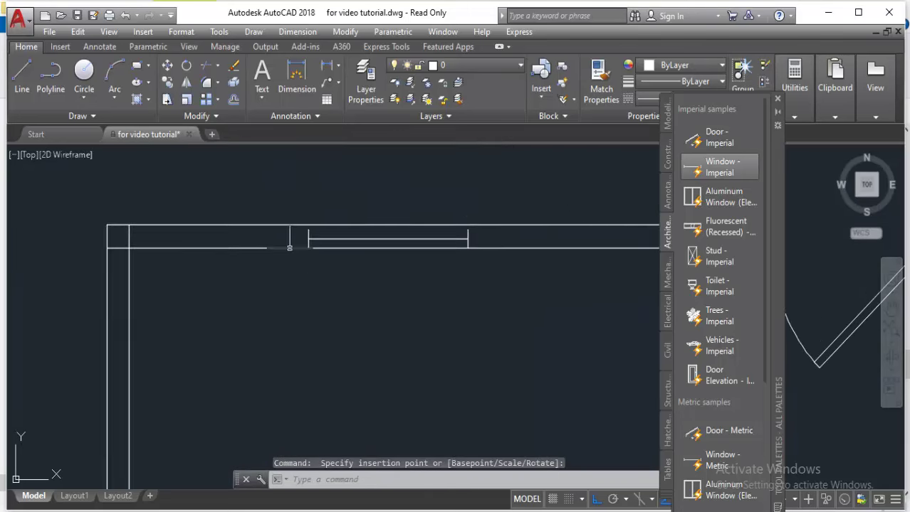
# Try stretching the placed window's width using its end grips
pyautogui.click(310, 241)
pyautogui.click(302, 226)
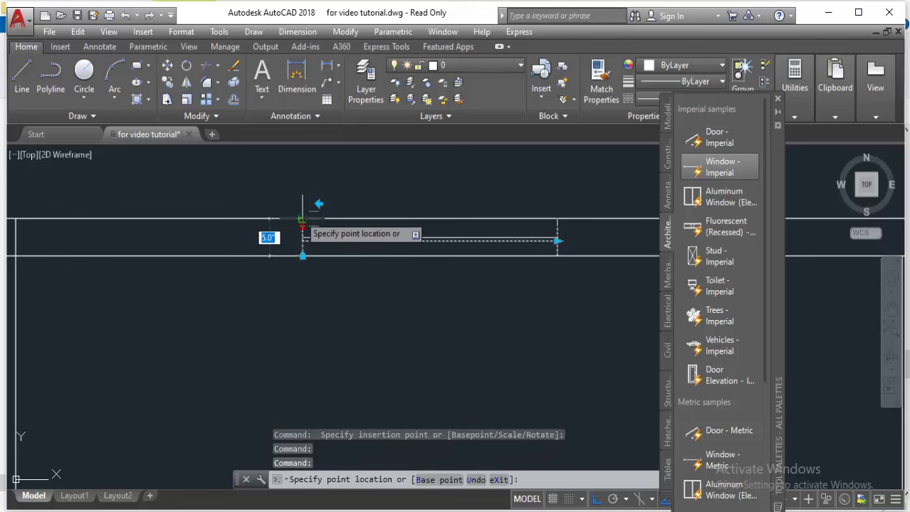
pyautogui.press('Escape')
pyautogui.press('Escape')
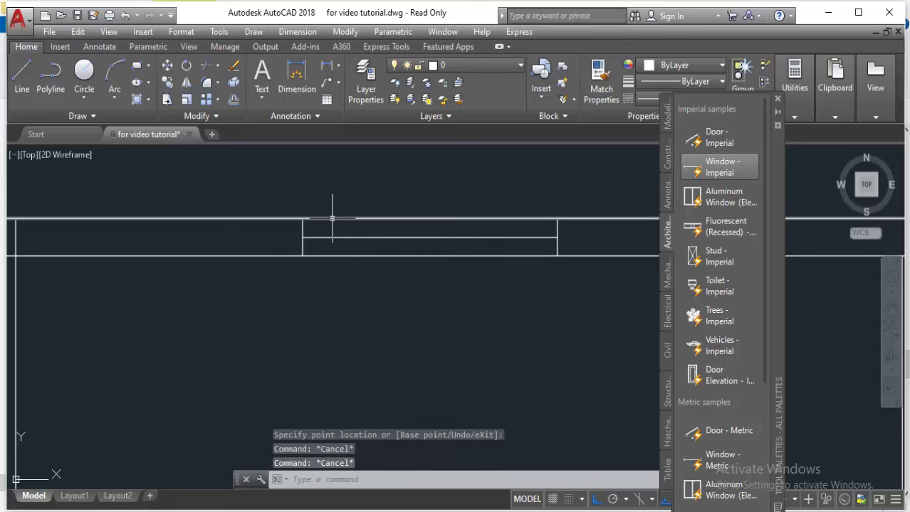
pyautogui.scroll(-2, 538, 243)
pyautogui.scroll(-2, 615, 188)
pyautogui.scroll(-3, 423, 307)
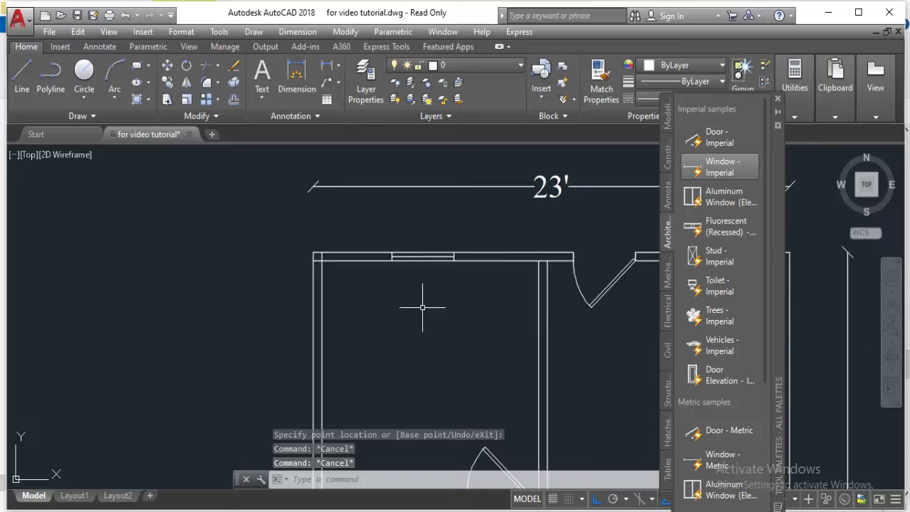
pyautogui.moveTo(422, 307)
pyautogui.mouseDown(button='middle')
pyautogui.moveTo(345, 245)
pyautogui.moveTo(306, 229)
pyautogui.mouseUp(button='middle')
pyautogui.click(295, 180)
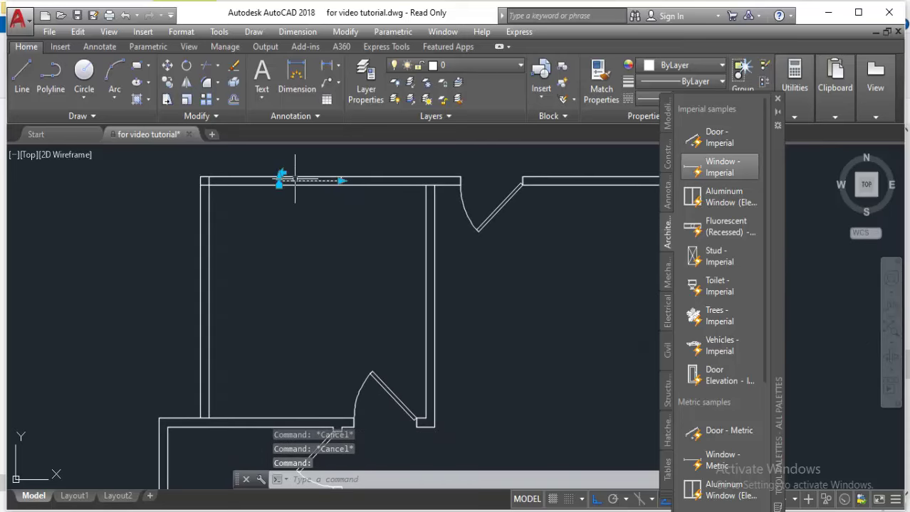
pyautogui.click(341, 180)
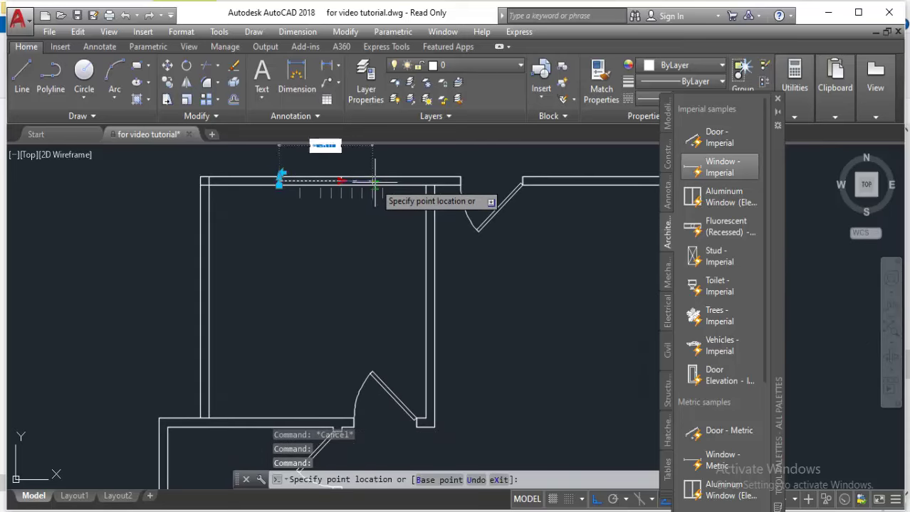
pyautogui.press('Escape')
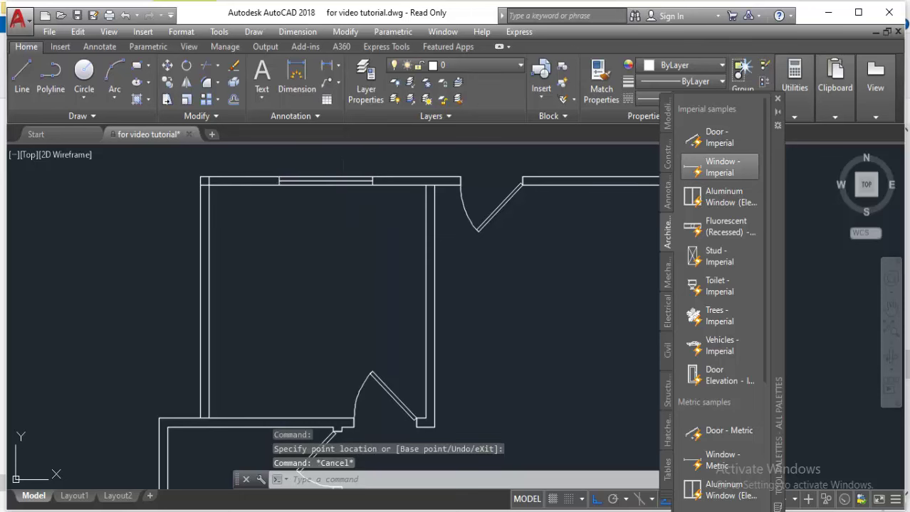
# Copy the window 30' from its base point with COPY
pyautogui.write('co')
pyautogui.press('Return')
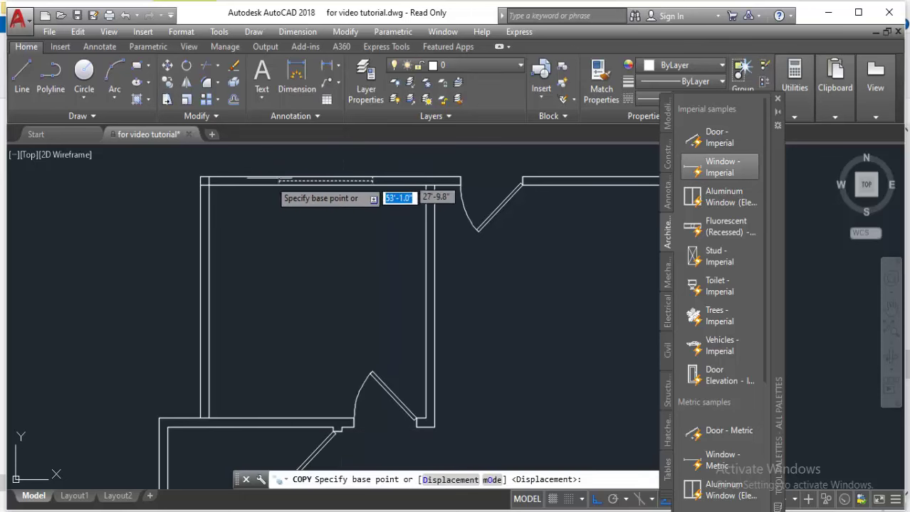
pyautogui.click(273, 173)
pyautogui.scroll(-2, 273, 173)
pyautogui.moveTo(285, 354); pyautogui.dragTo(290, 338, button='middle')
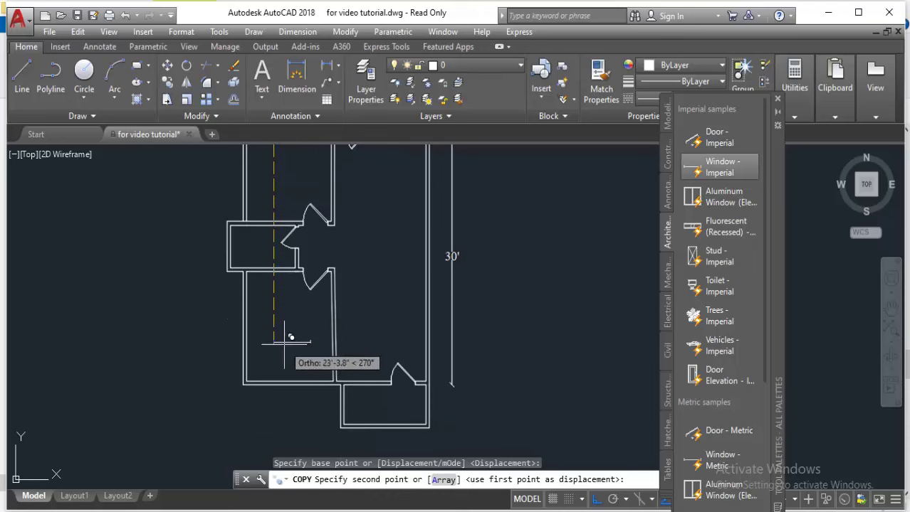
pyautogui.write("30'")
pyautogui.press('Return')
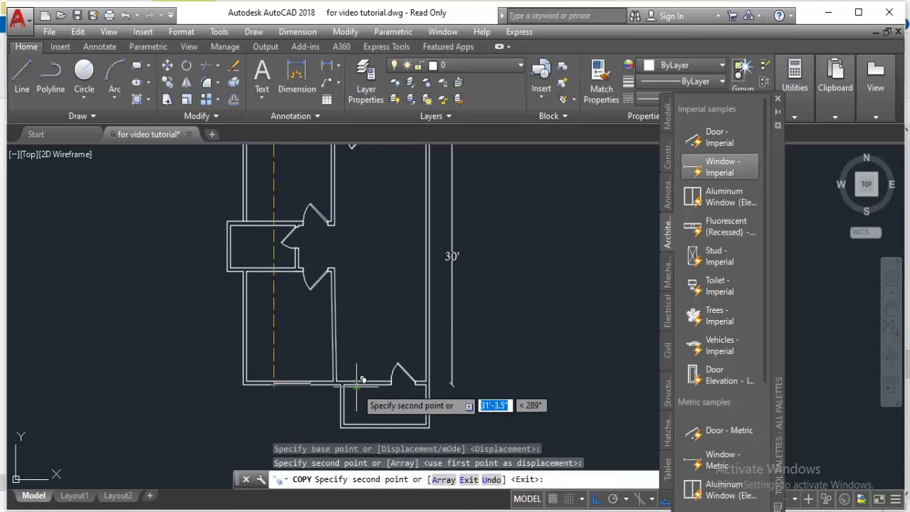
# With Ortho off, place another window copy inside the right-hand room
pyautogui.press('F8')
pyautogui.scroll(4, 361, 382)
pyautogui.scroll(3, 362, 381)
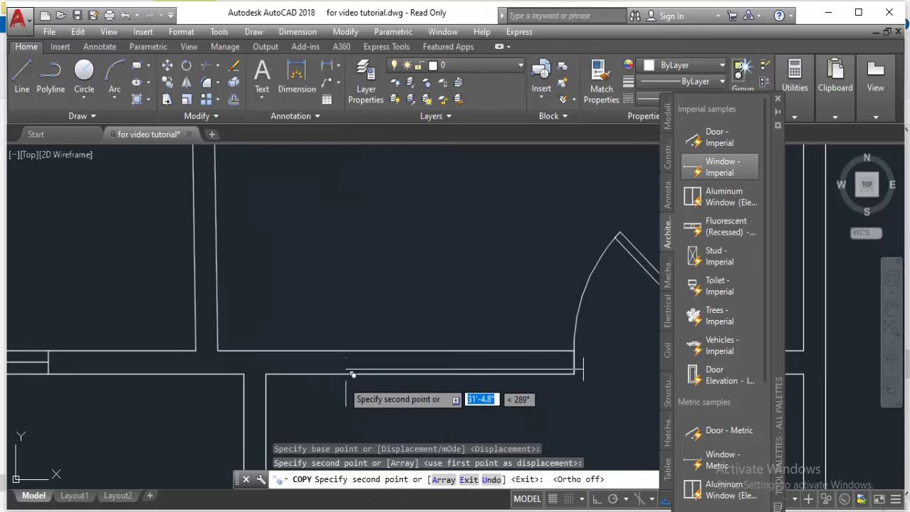
pyautogui.scroll(-4, 281, 384)
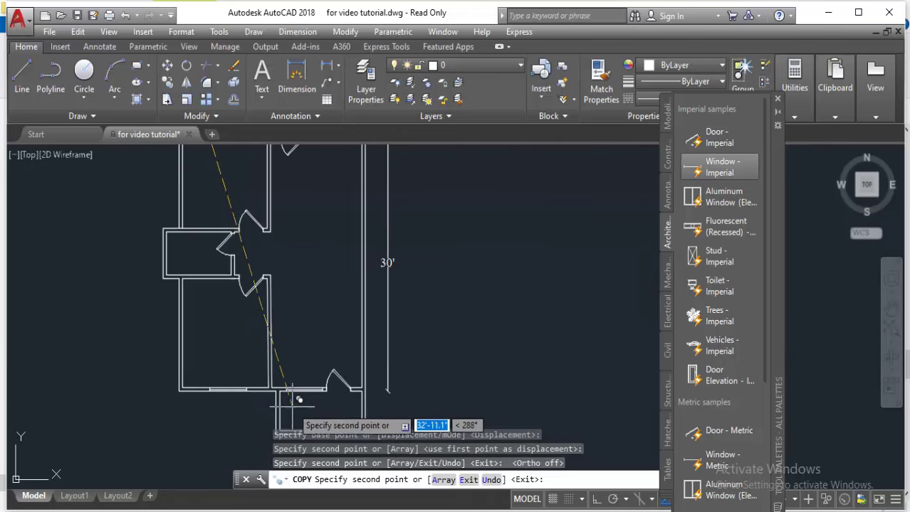
pyautogui.scroll(-2, 228, 363)
pyautogui.scroll(5, 306, 253)
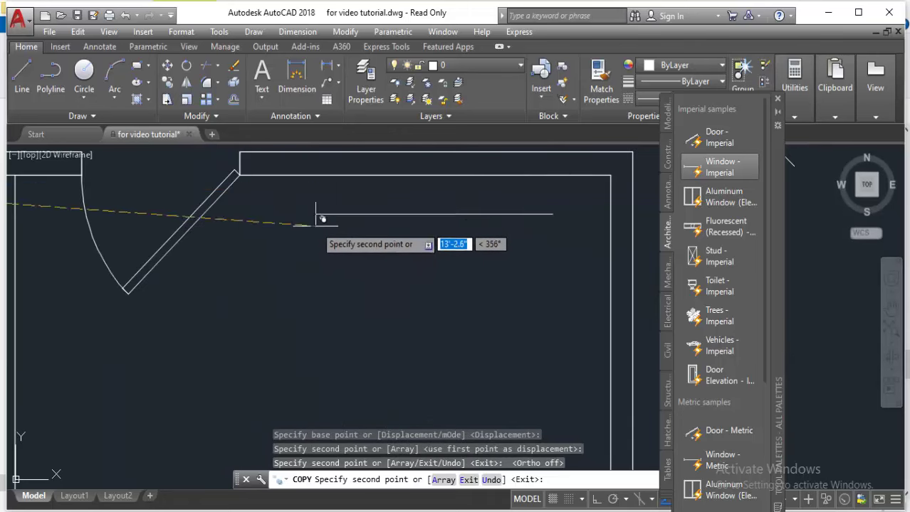
pyautogui.scroll(-3, 388, 193)
pyautogui.scroll(-2, 388, 194)
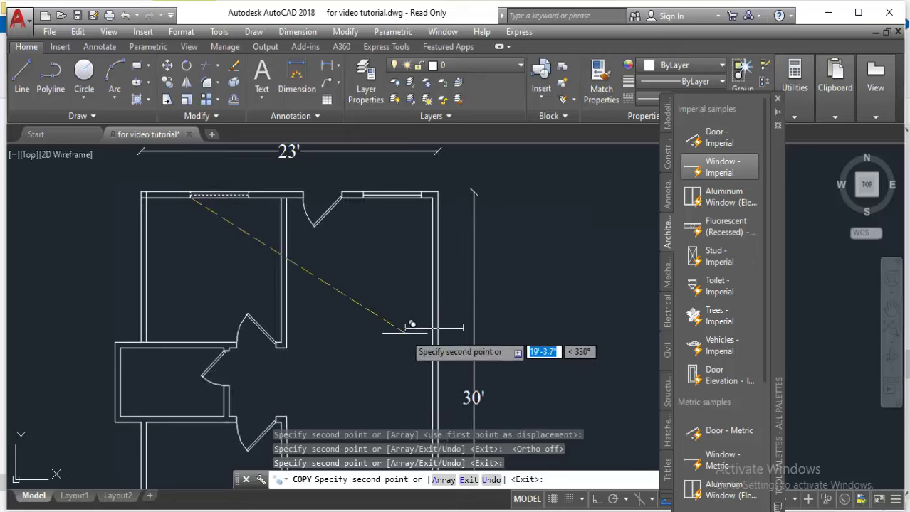
pyautogui.scroll(-2, 417, 324)
pyautogui.scroll(-1, 427, 285)
pyautogui.scroll(-1, 307, 285)
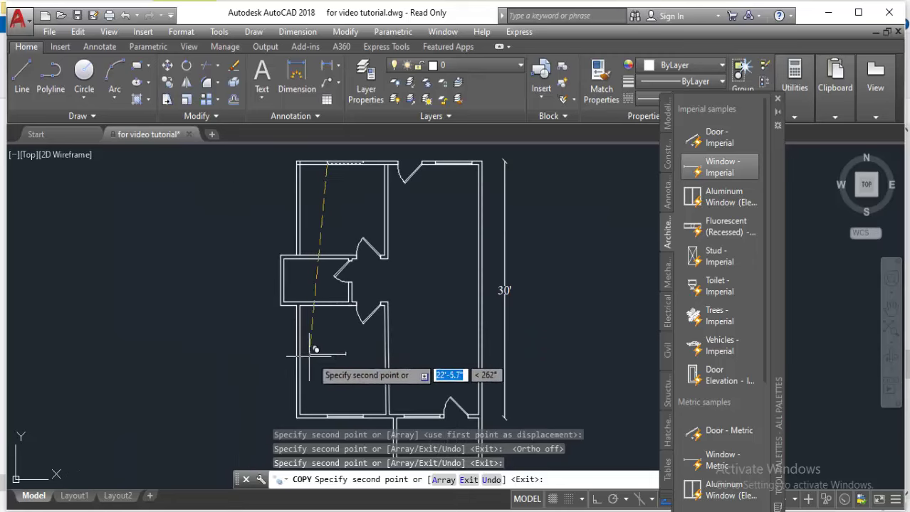
pyautogui.click(420, 259)
pyautogui.press('Return')
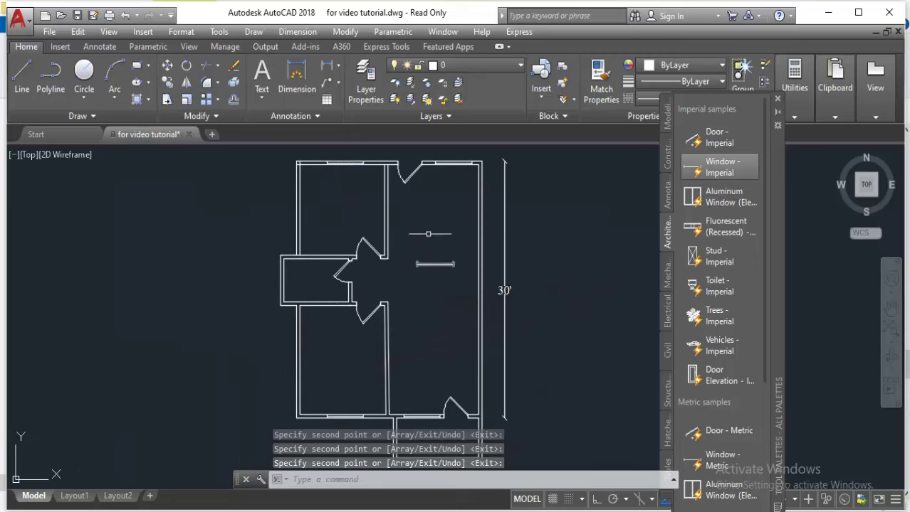
# Rotate the short window line 90° with Ortho on so it stands upright
pyautogui.write('ro')
pyautogui.press('Return')
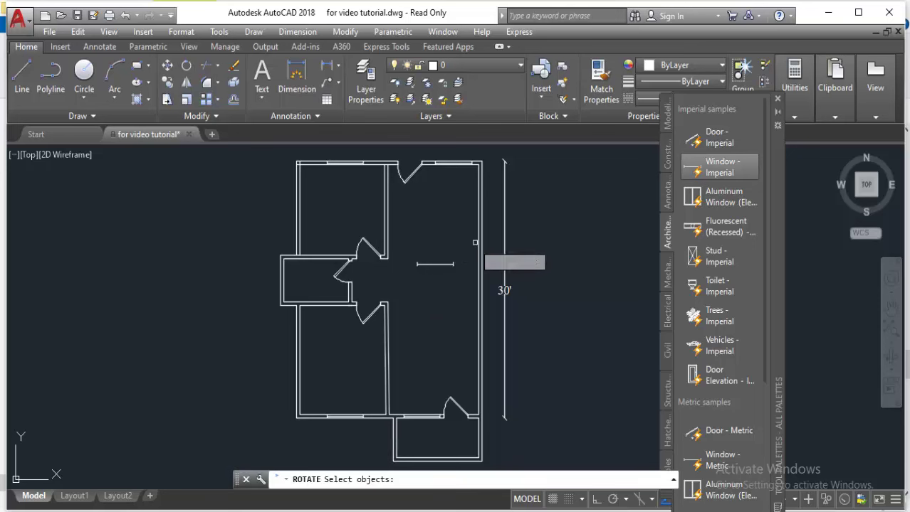
pyautogui.click(444, 236)
pyautogui.click(417, 277)
pyautogui.press('Return')
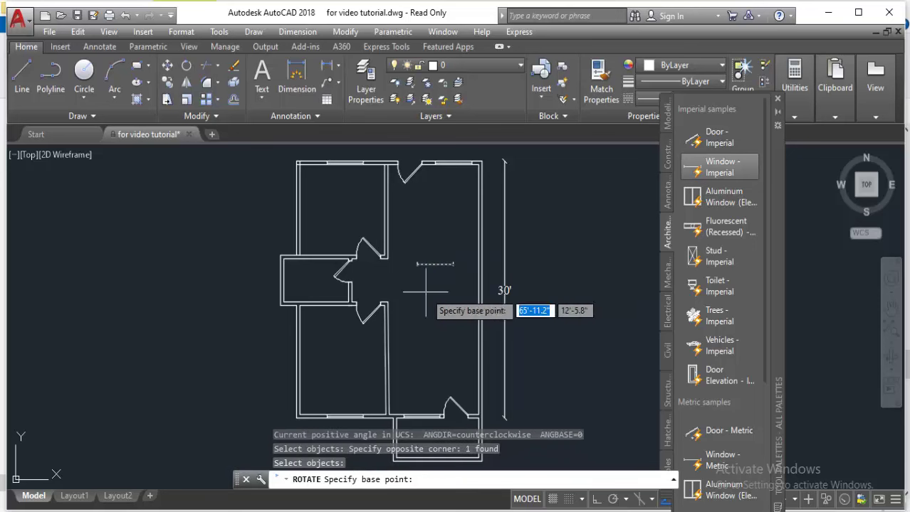
pyautogui.click(433, 287)
pyautogui.press('F8')
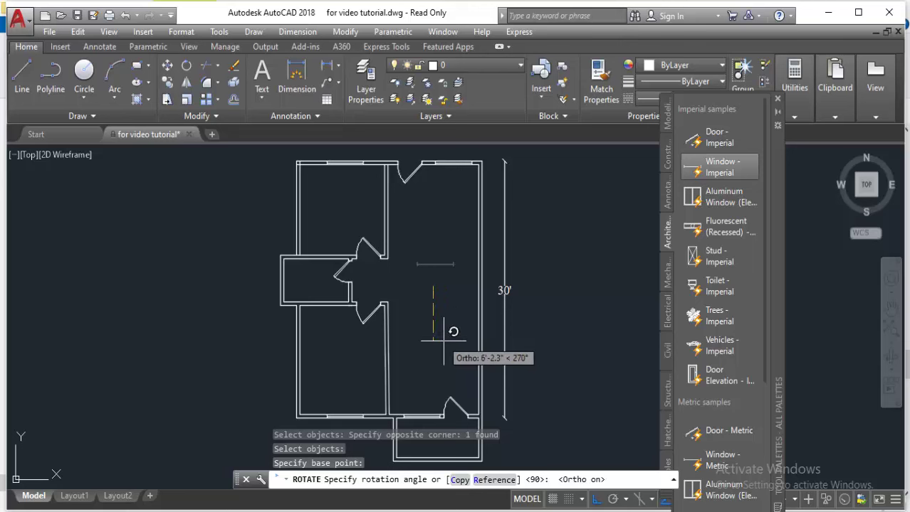
pyautogui.click(446, 318)
# Move the upright window line onto the lower-left room's left outer wall
pyautogui.click(453, 305)
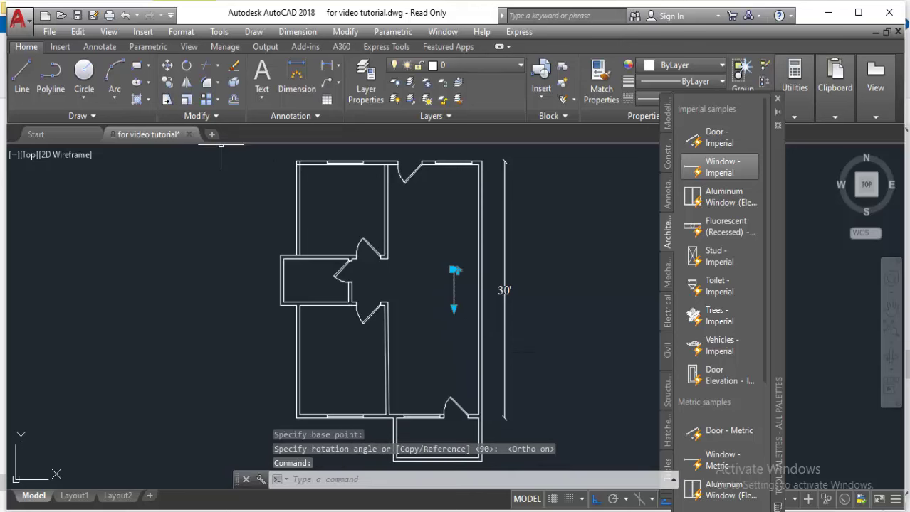
pyautogui.write('m')
pyautogui.press('Return')
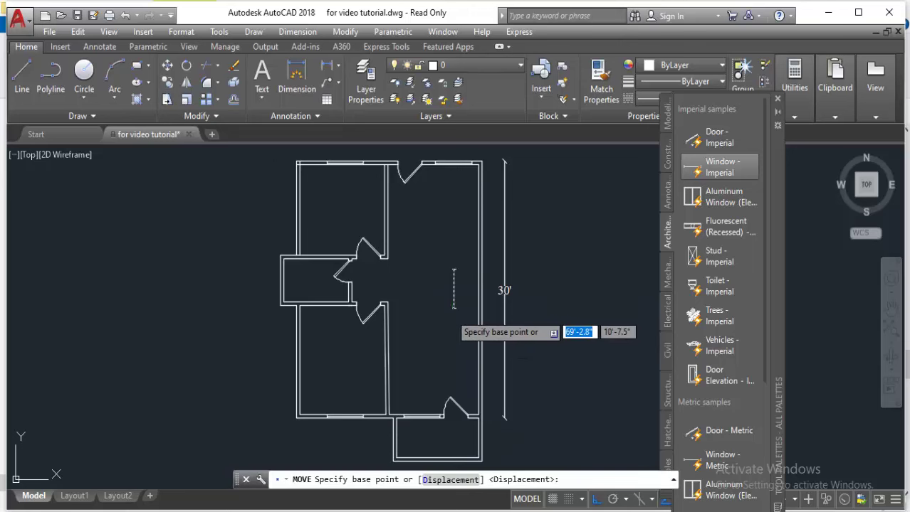
pyautogui.click(455, 318)
pyautogui.click(338, 403)
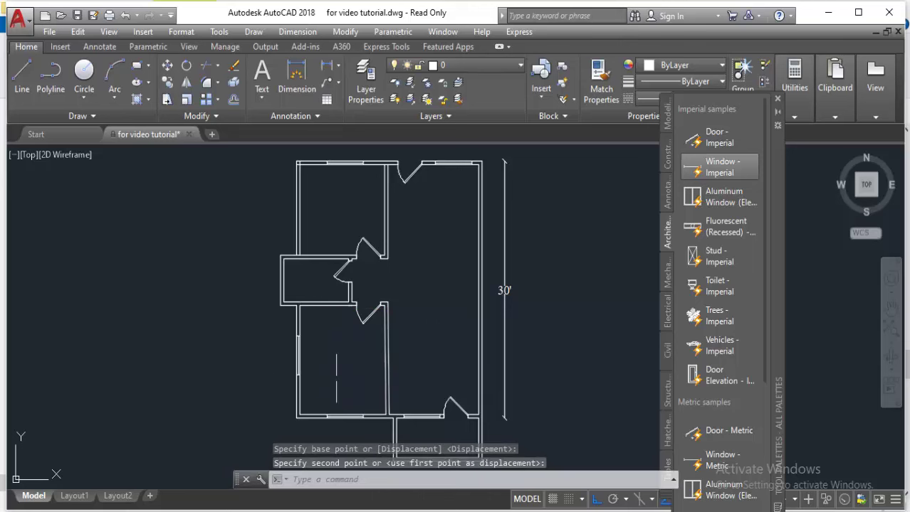
pyautogui.scroll(2, 284, 346)
pyautogui.click(305, 341)
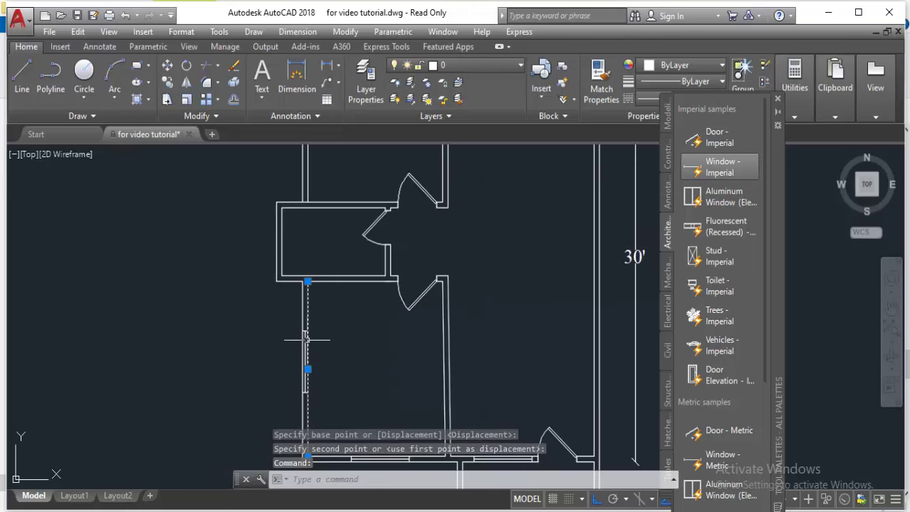
pyautogui.press('Escape')
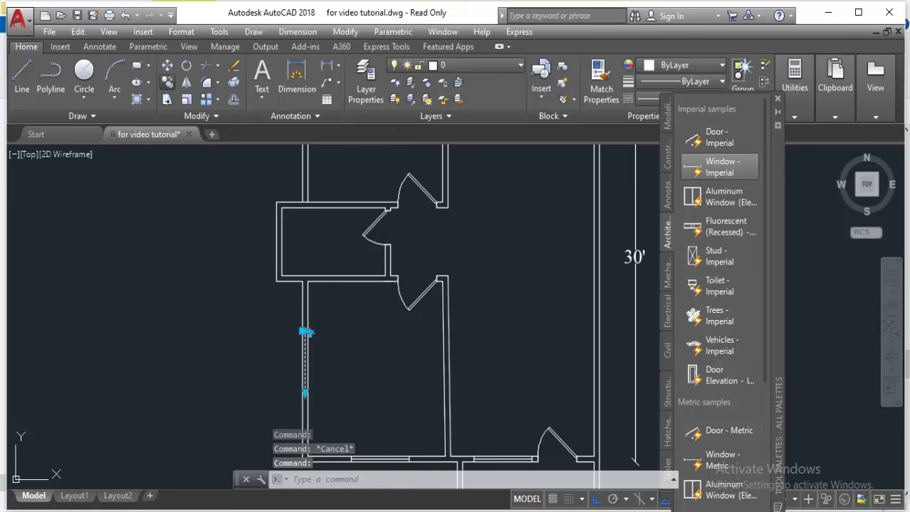
pyautogui.click(166, 81)
# Copy the upright window onto the upper-left room's left outer wall with Ortho off
pyautogui.click(305, 332)
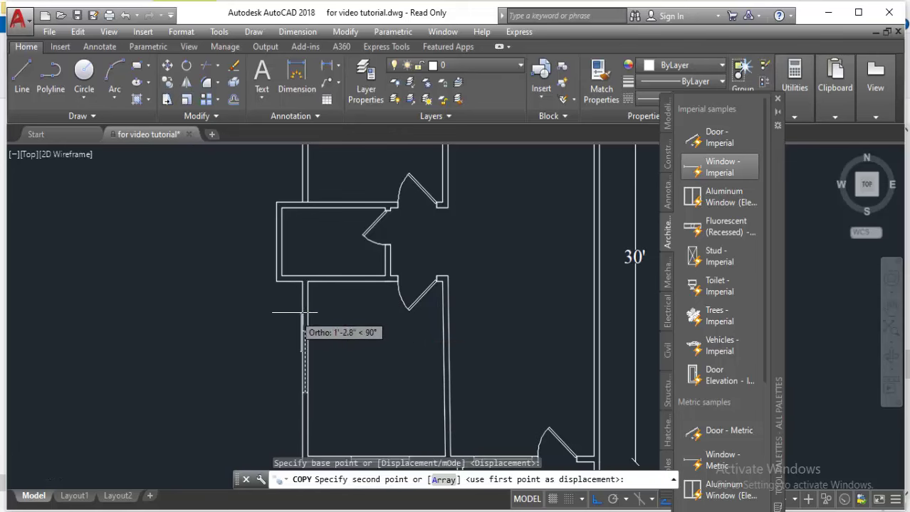
pyautogui.scroll(-3, 305, 314)
pyautogui.scroll(3, 427, 313)
pyautogui.click(425, 317)
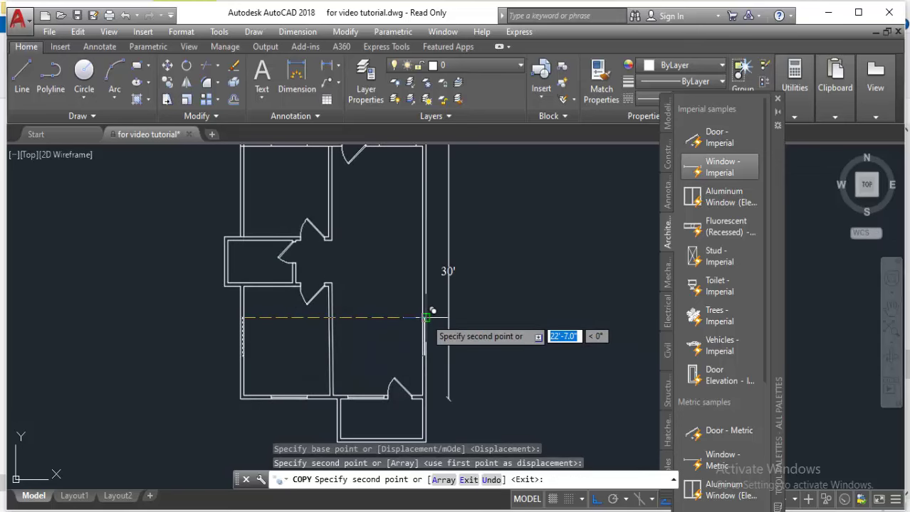
pyautogui.press('F8')
pyautogui.scroll(2, 245, 171)
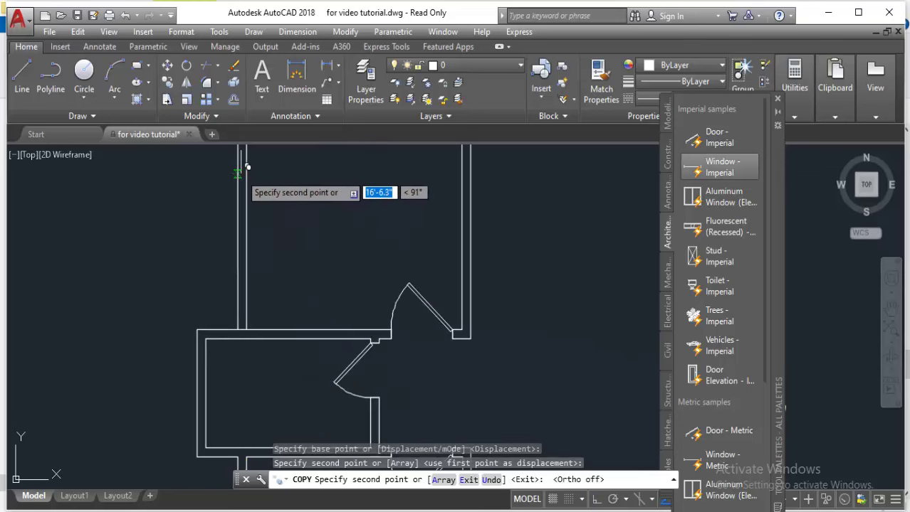
pyautogui.moveTo(245, 168); pyautogui.dragTo(260, 248, button='middle')
pyautogui.click(262, 243)
pyautogui.press('Return')
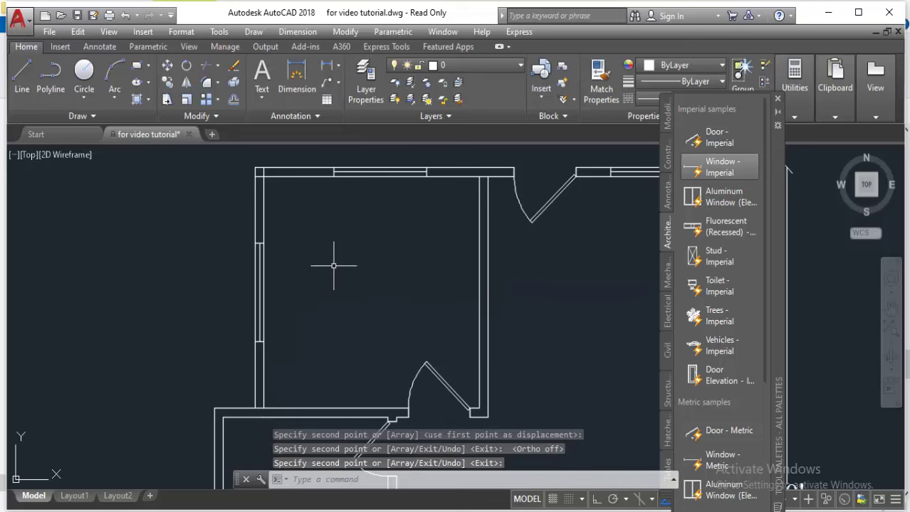
pyautogui.write('tr')
# Attempt trimming lines near the upper-left corner, then cancel TRIM
pyautogui.press('Return')
pyautogui.press('Return')
pyautogui.scroll(3, 285, 178)
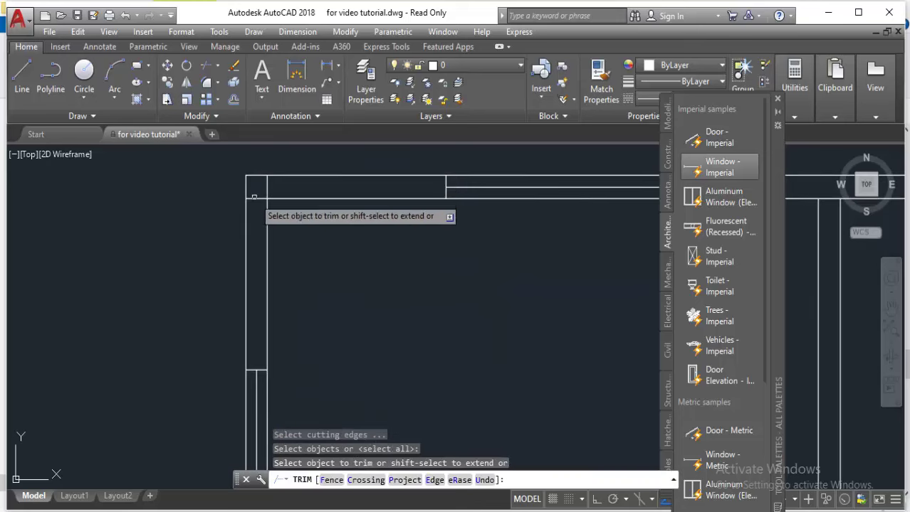
pyautogui.scroll(1, 284, 179)
pyautogui.moveTo(252, 205); pyautogui.dragTo(306, 213)
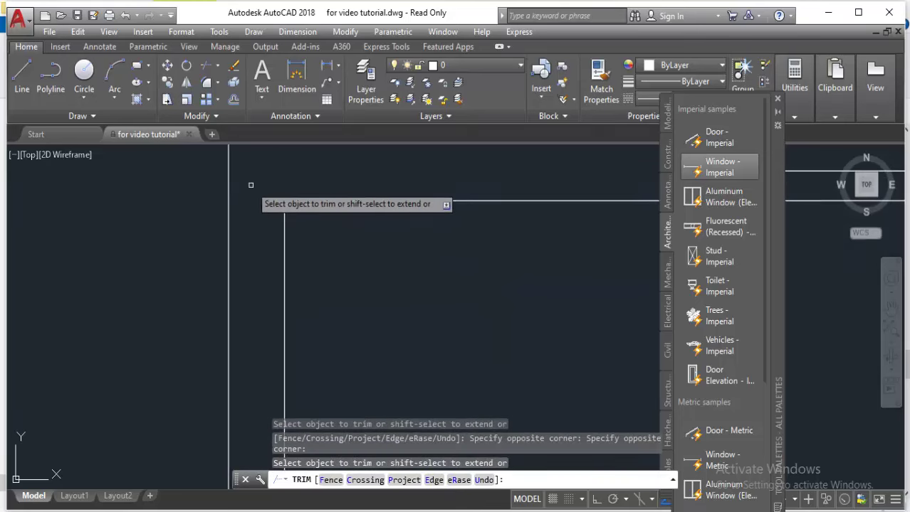
pyautogui.scroll(-3, 277, 228)
pyautogui.moveTo(285, 235); pyautogui.dragTo(272, 204, button='middle')
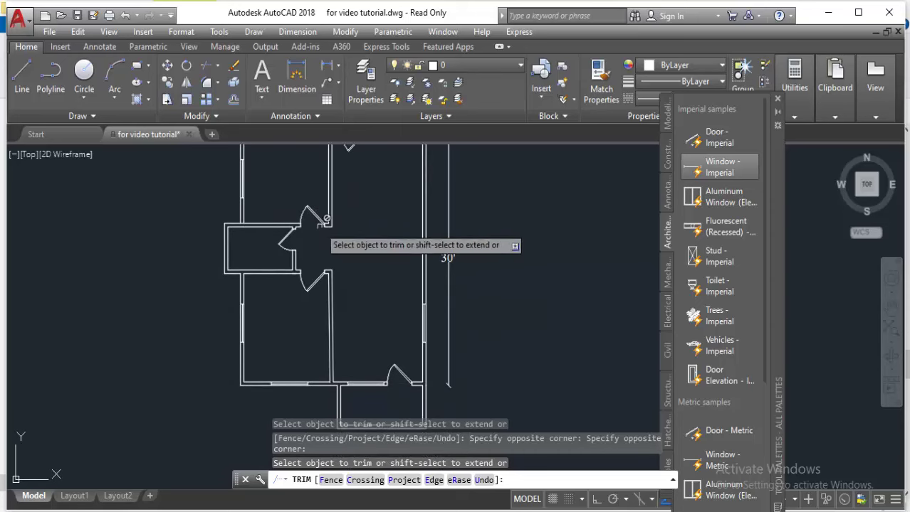
pyautogui.scroll(-2, 343, 316)
pyautogui.scroll(1, 352, 302)
pyautogui.scroll(-1, 373, 268)
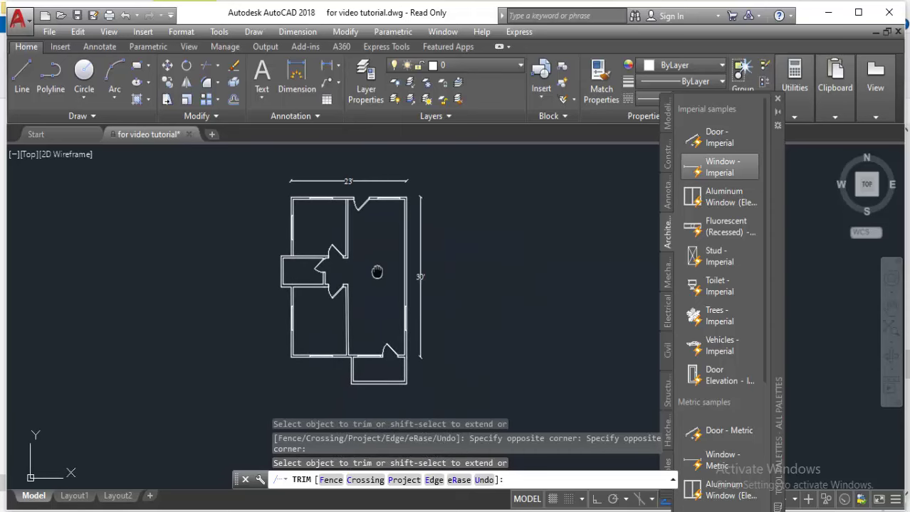
pyautogui.press('Escape')
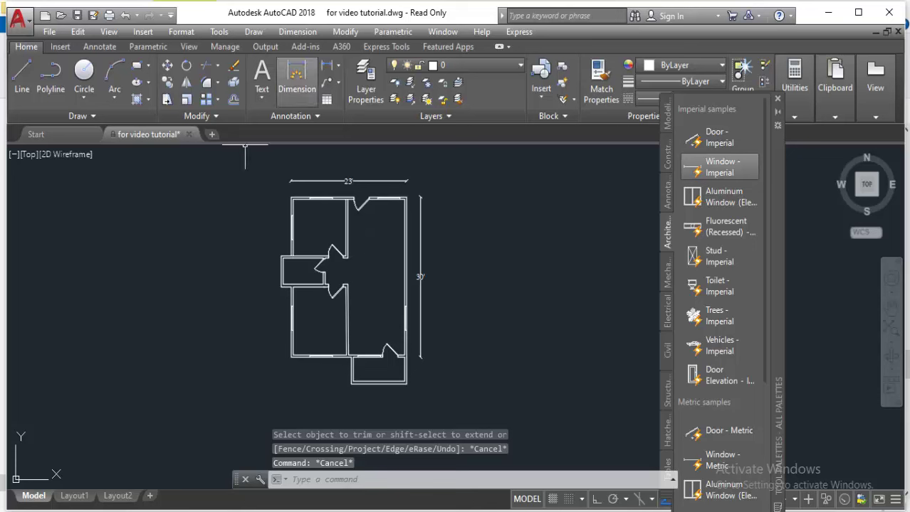
# Add a multiline text label 'Bed room - 1' inside the upper-left room, widened to one line
pyautogui.click(261, 98)
pyautogui.click(297, 123)
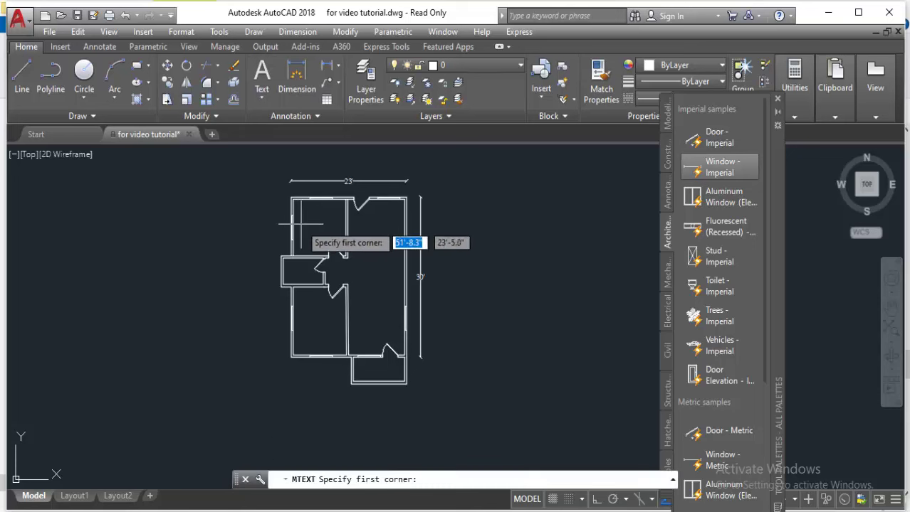
pyautogui.click(306, 215)
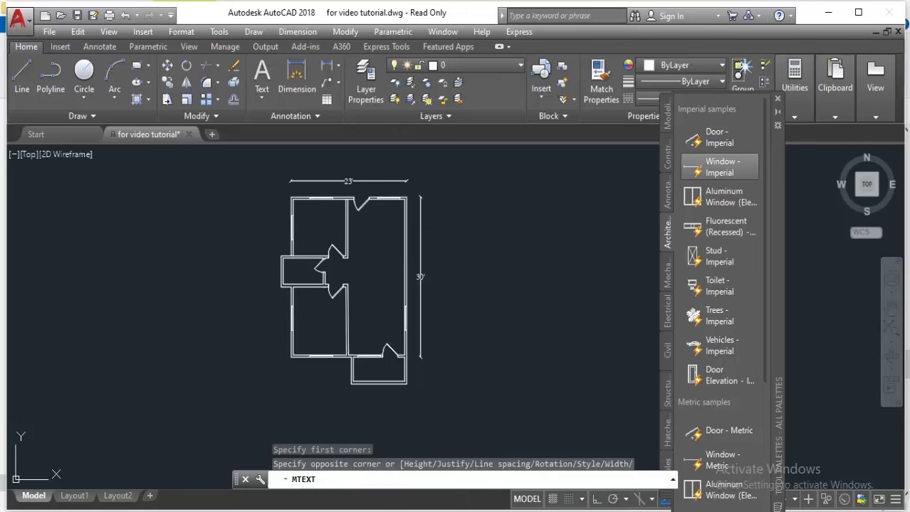
pyautogui.click(890, 235)
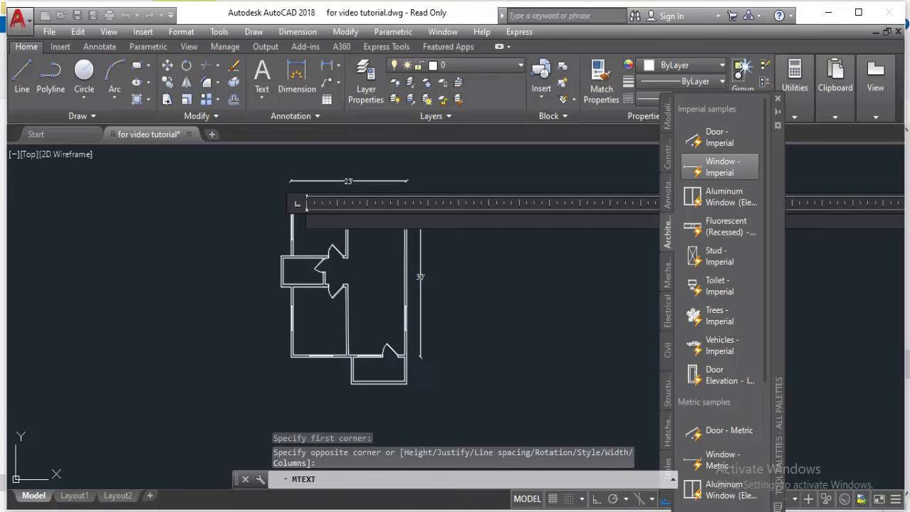
pyautogui.write('Bed room')
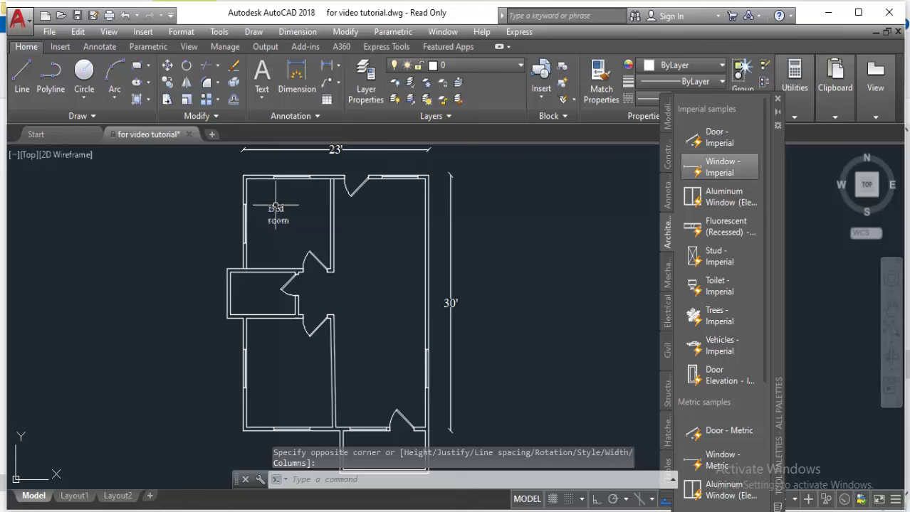
pyautogui.click(276, 207)
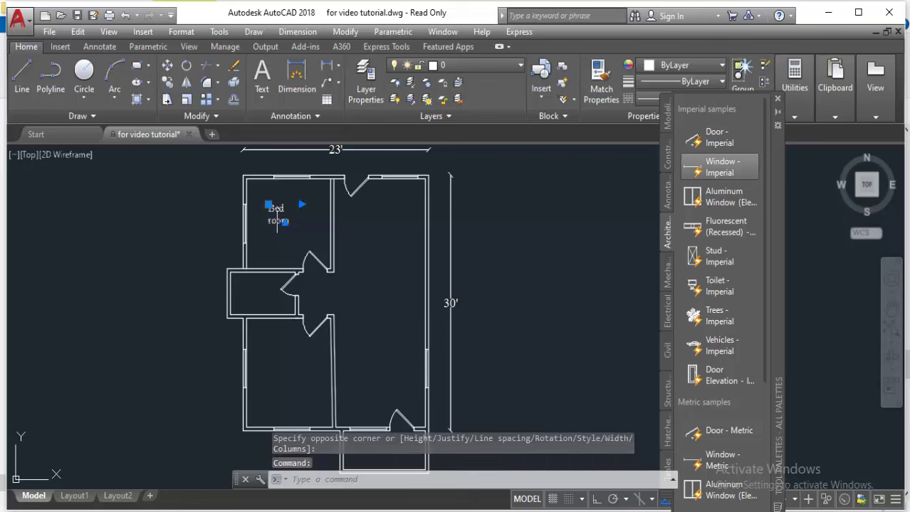
pyautogui.doubleClick(278, 215)
pyautogui.write('-1')
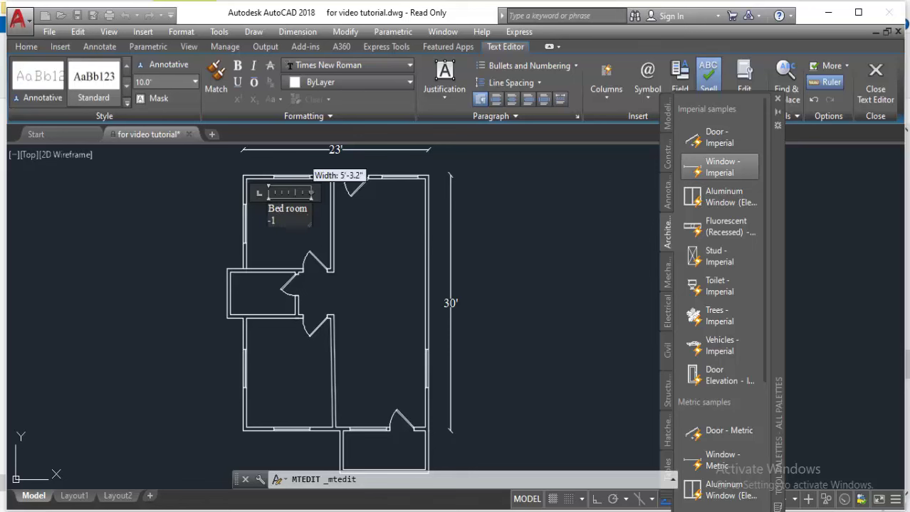
pyautogui.click(874, 78)
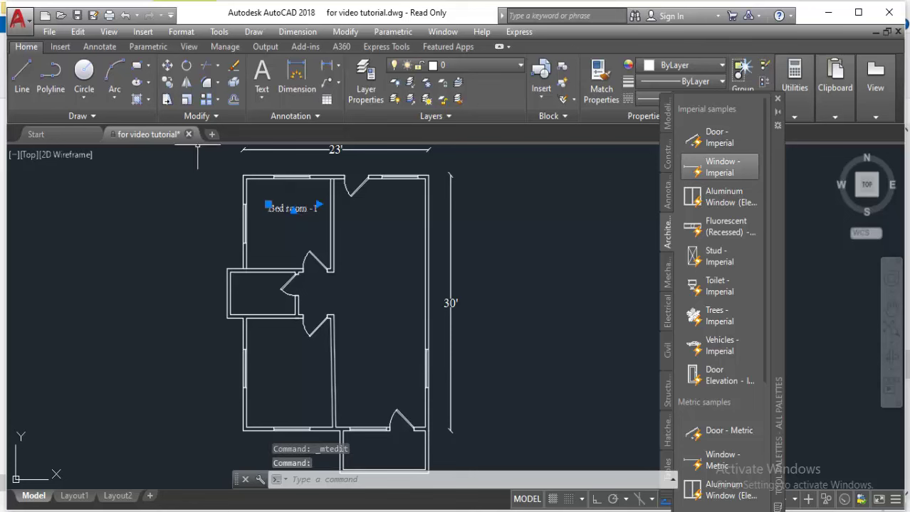
# Copy the Bed room label into the lower-left, right-hand and small rooms
pyautogui.write('co')
pyautogui.press('Return')
pyautogui.click(269, 211)
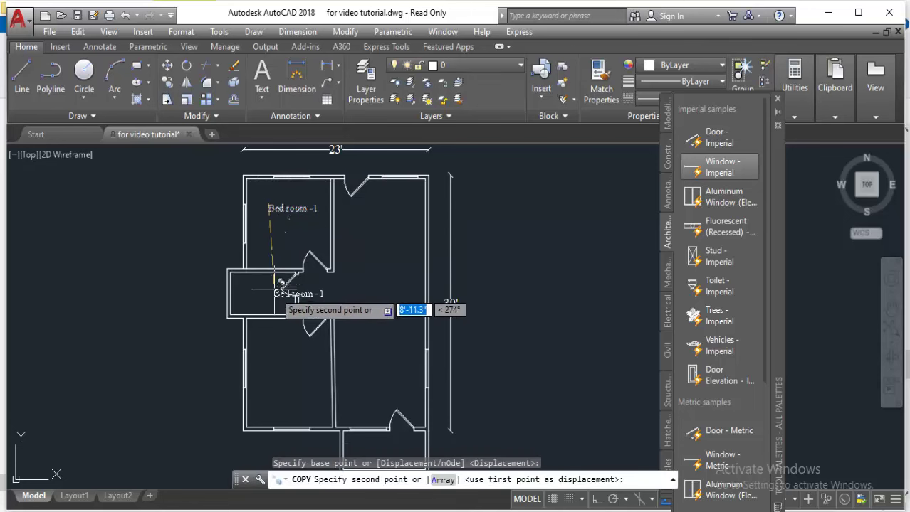
pyautogui.press('F8')
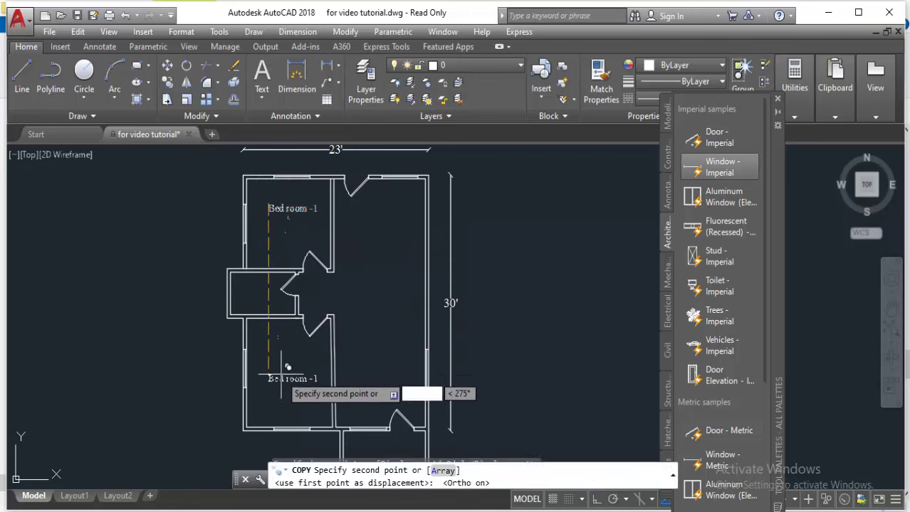
pyautogui.click(269, 385)
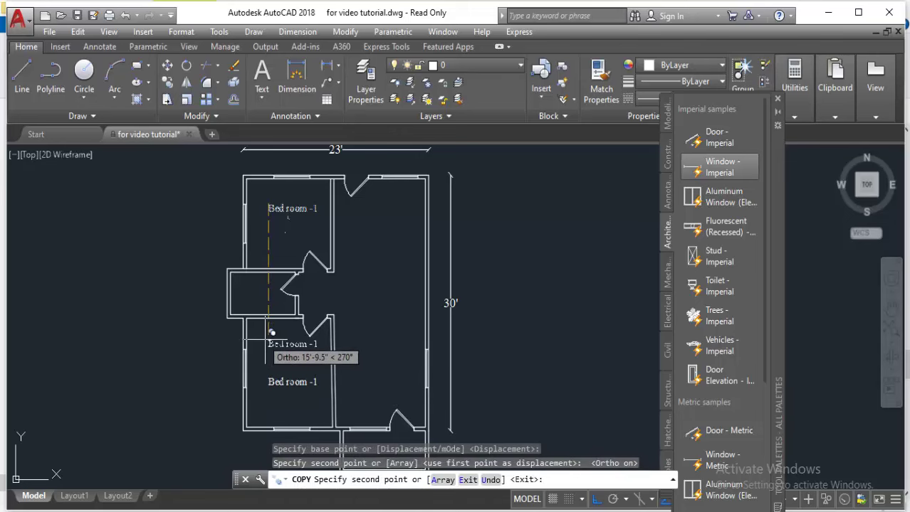
pyautogui.press('F8')
pyautogui.click(366, 378)
pyautogui.click(363, 245)
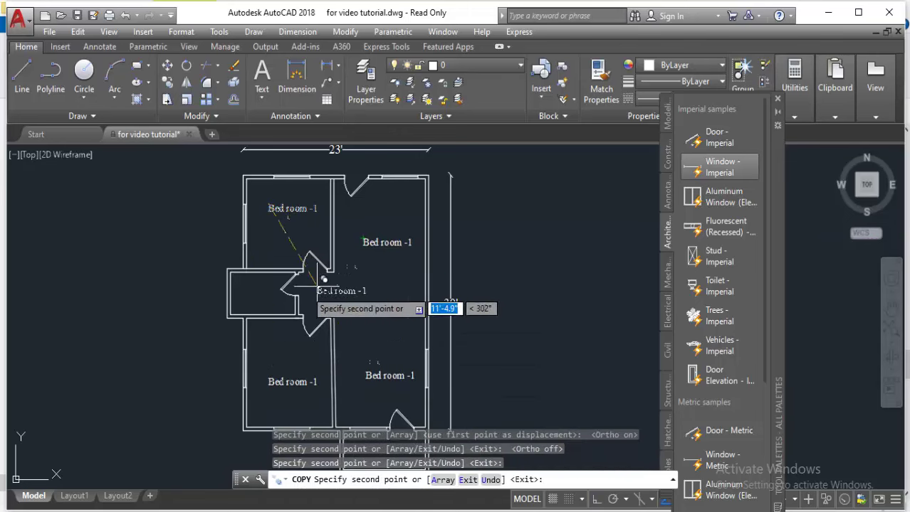
pyautogui.scroll(4, 253, 299)
pyautogui.click(217, 278)
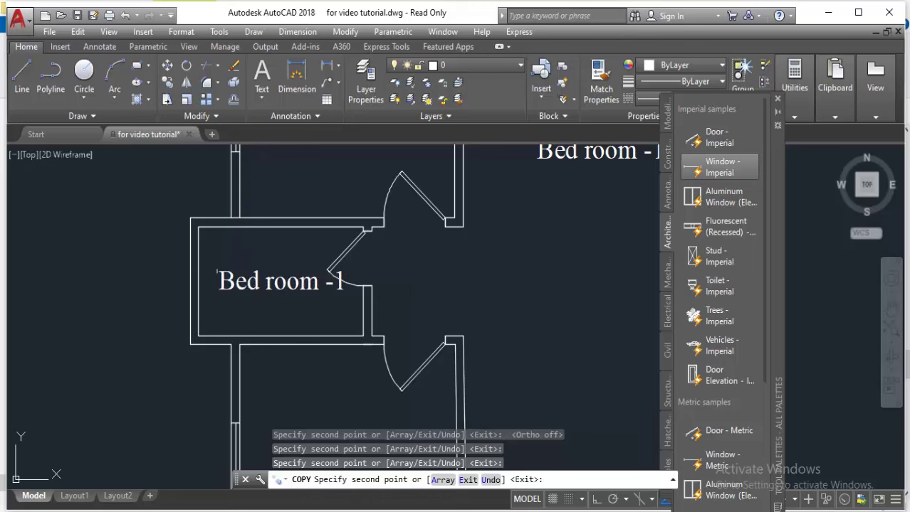
pyautogui.press('Return')
# Rename the small room's label to 'Bath' and the lower-left one to 'Bed room -2'
pyautogui.doubleClick(281, 281)
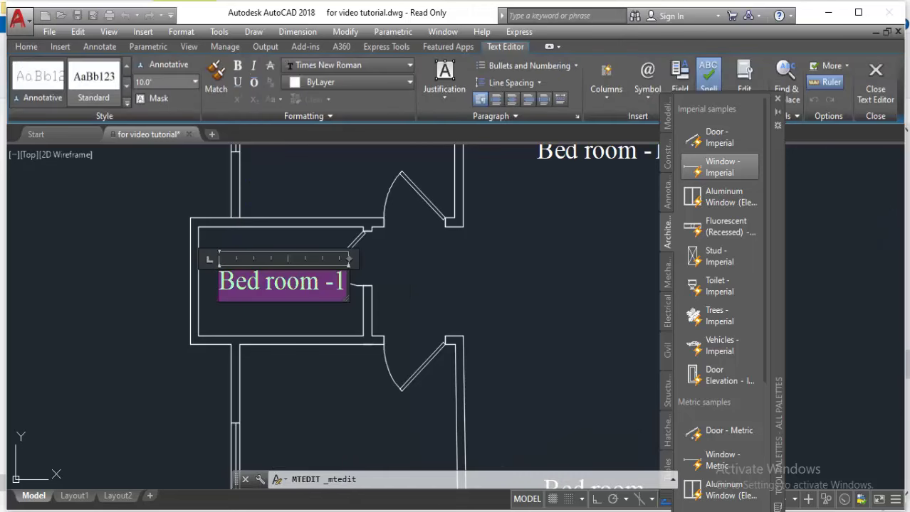
pyautogui.write('Bath')
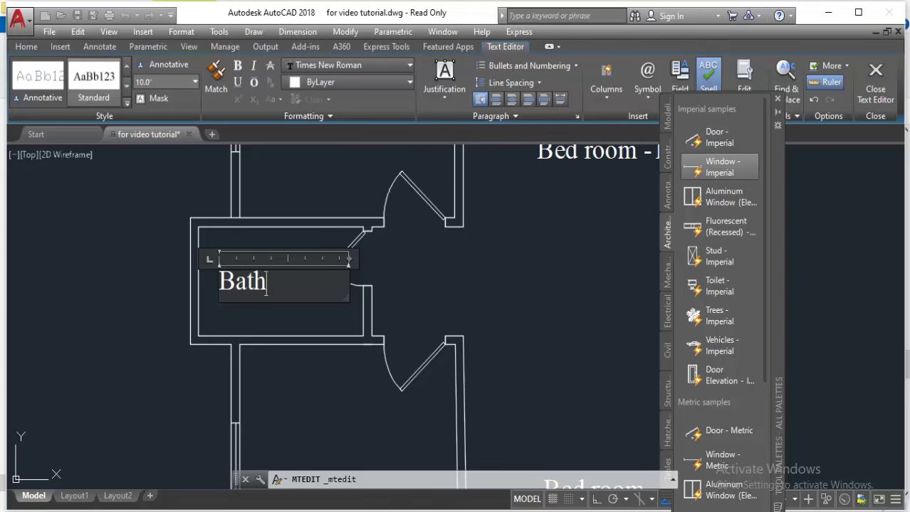
pyautogui.click(331, 366)
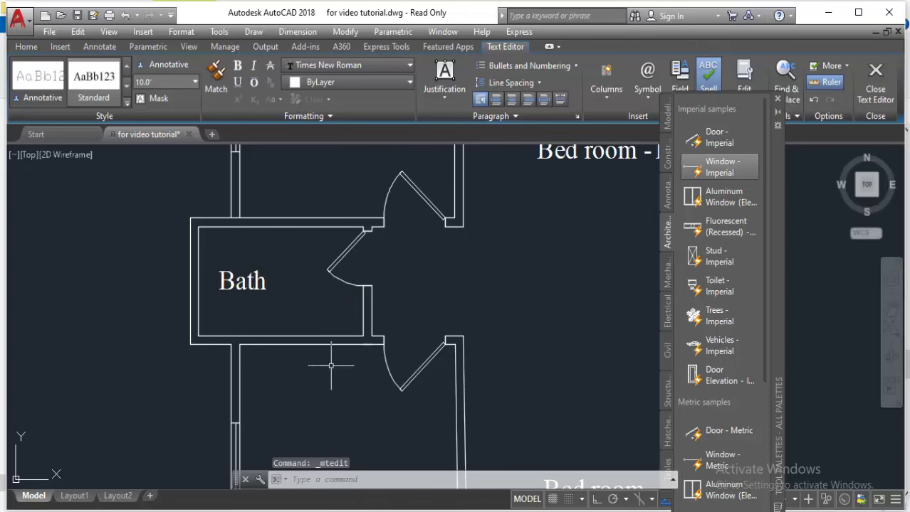
pyautogui.scroll(-3, 315, 323)
pyautogui.scroll(2, 321, 335)
pyautogui.click(324, 369)
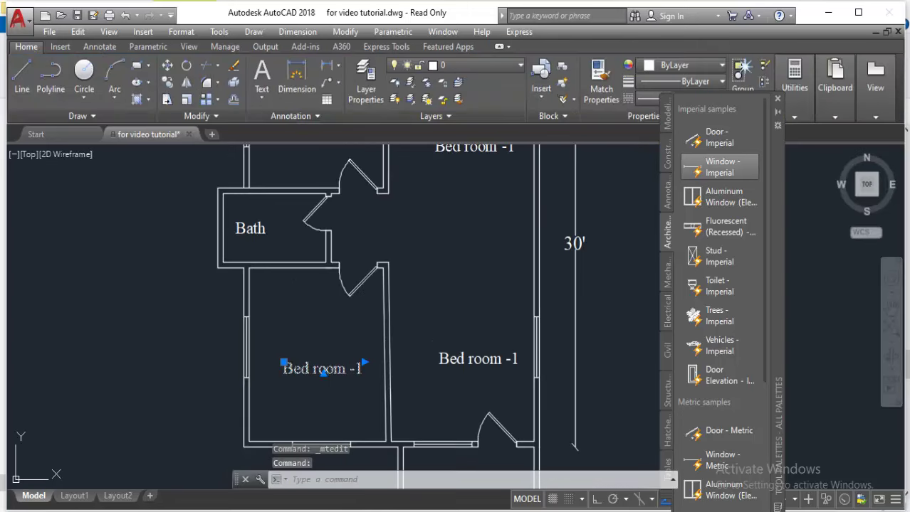
pyautogui.doubleClick(333, 368)
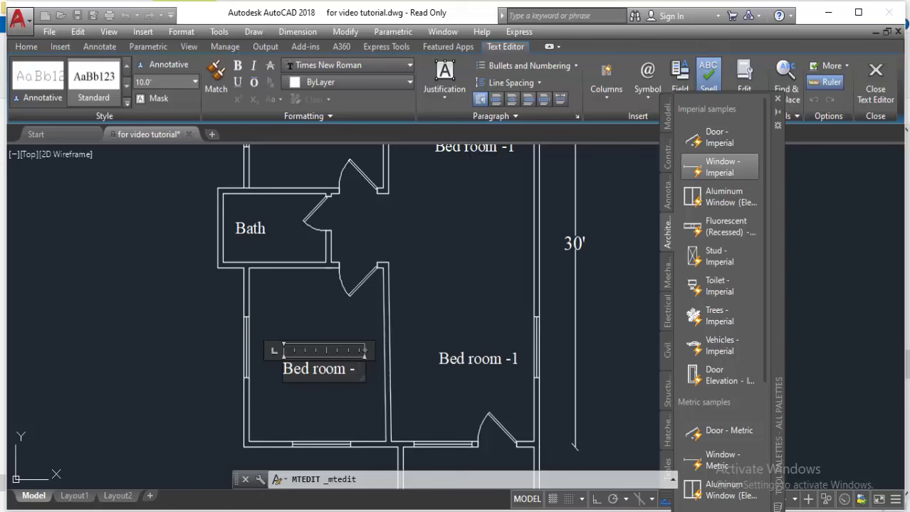
pyautogui.write('2')
pyautogui.click(446, 386)
# Rename the lower-right label to 'living room' and the upper-right one to 'kitchen'
pyautogui.click(454, 363)
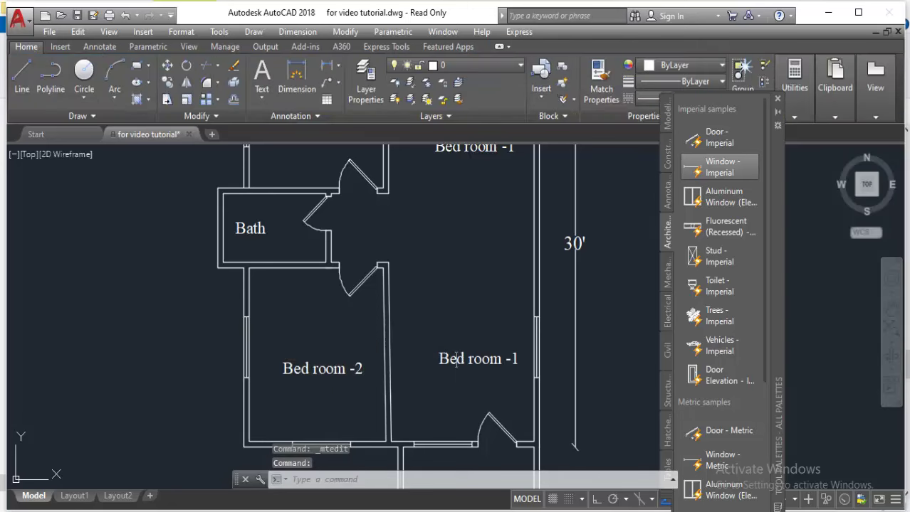
pyautogui.doubleClick(455, 360)
pyautogui.write('living room')
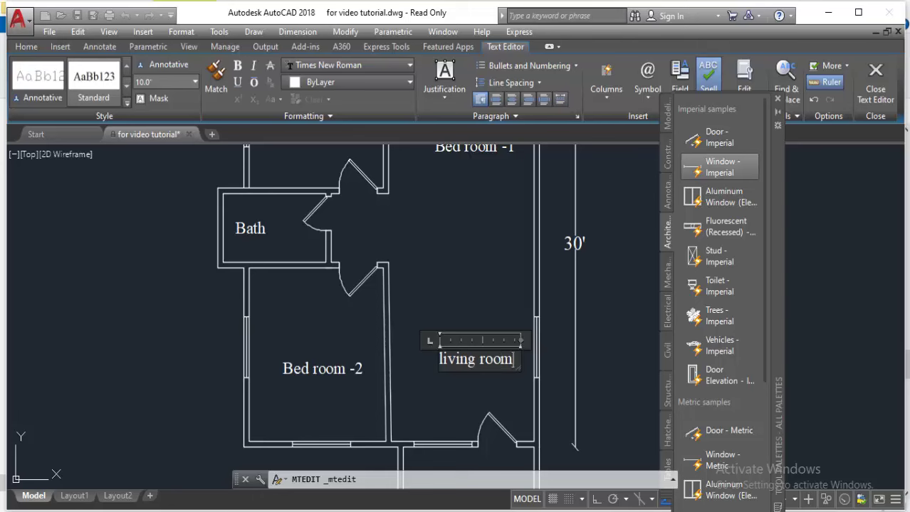
pyautogui.click(467, 224)
pyautogui.moveTo(467, 223); pyautogui.dragTo(468, 298, button='middle')
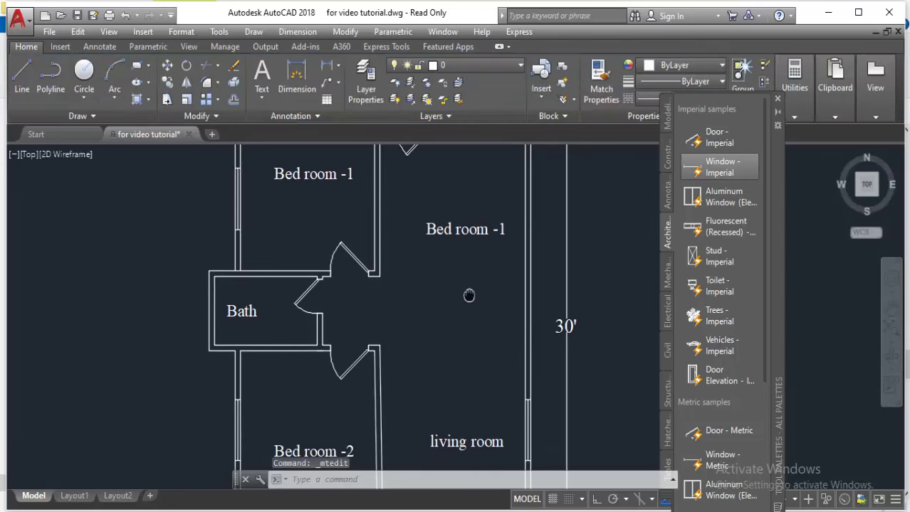
pyautogui.doubleClick(468, 240)
pyautogui.write('kitchen')
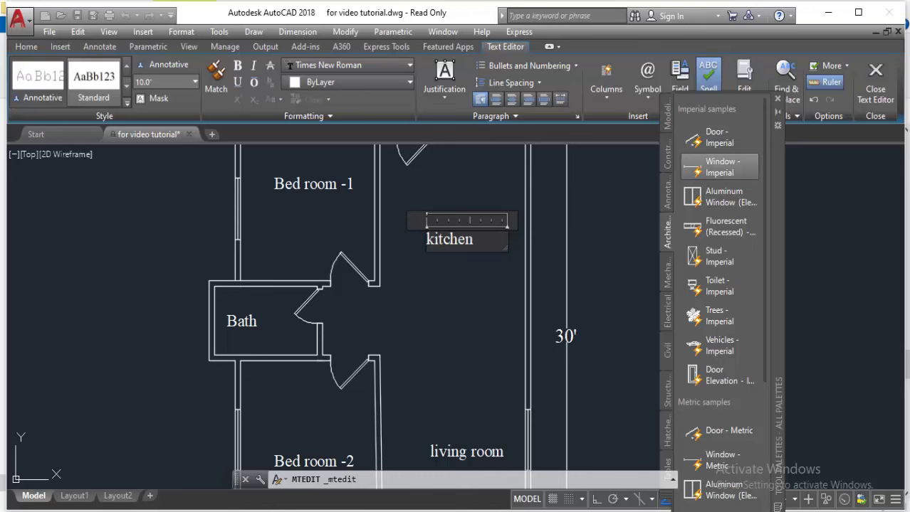
pyautogui.click(422, 296)
pyautogui.scroll(-2, 423, 296)
pyautogui.moveTo(436, 298); pyautogui.dragTo(431, 279, button='middle')
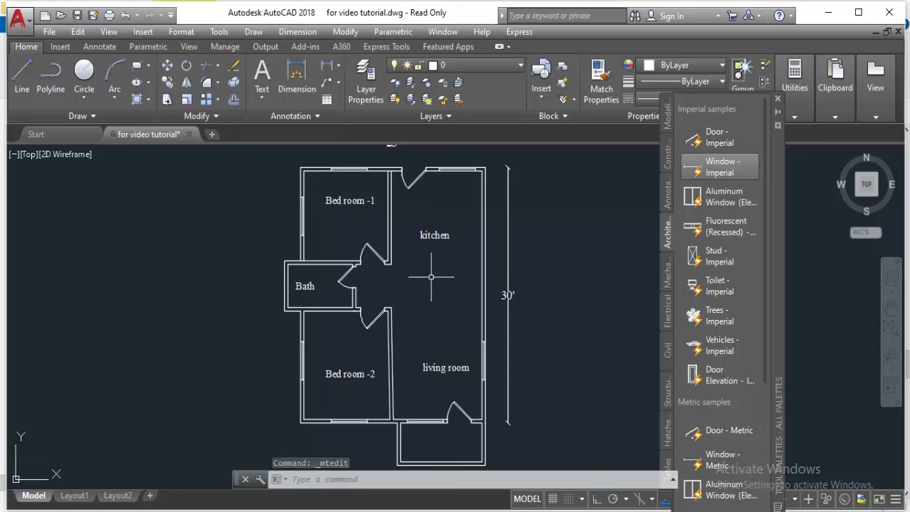
# Add trial 10'-5.5" and 10'-7.0" dimensions on Bed room -1, then delete them
pyautogui.click(327, 68)
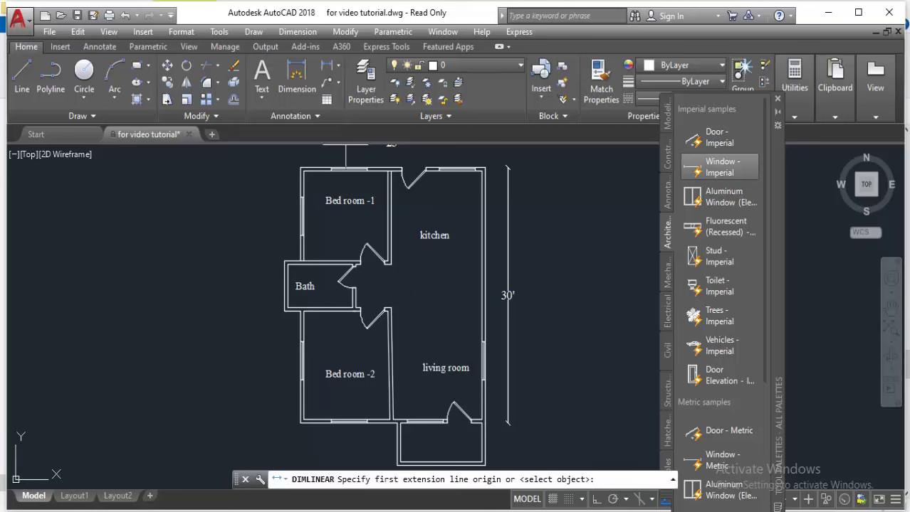
pyautogui.click(304, 186)
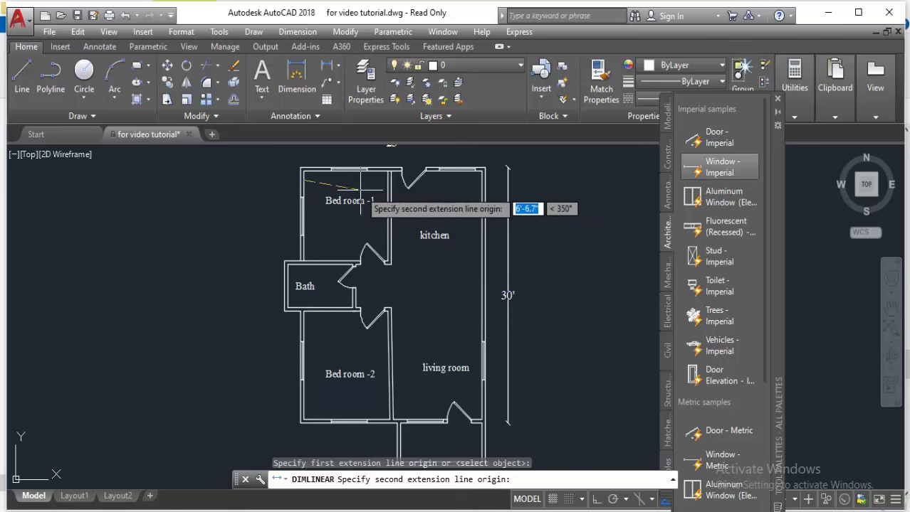
pyautogui.click(389, 187)
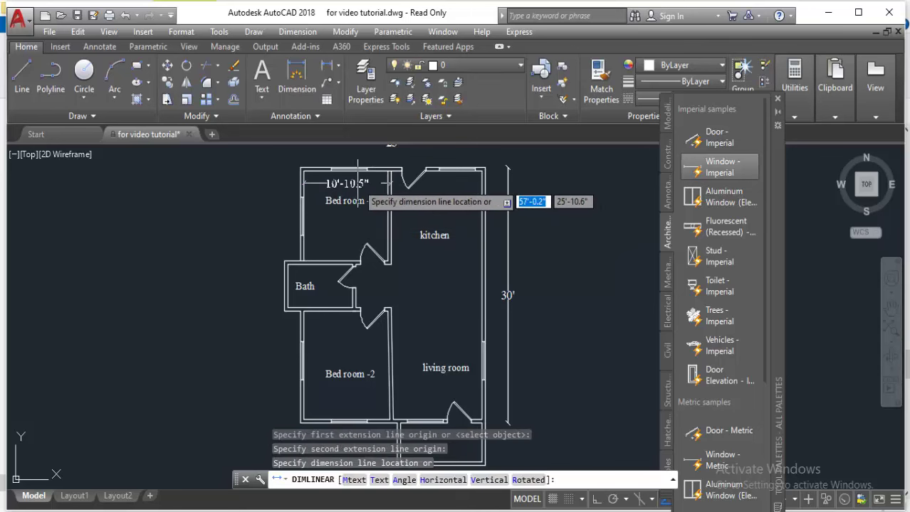
pyautogui.press('Escape')
pyautogui.press('Return')
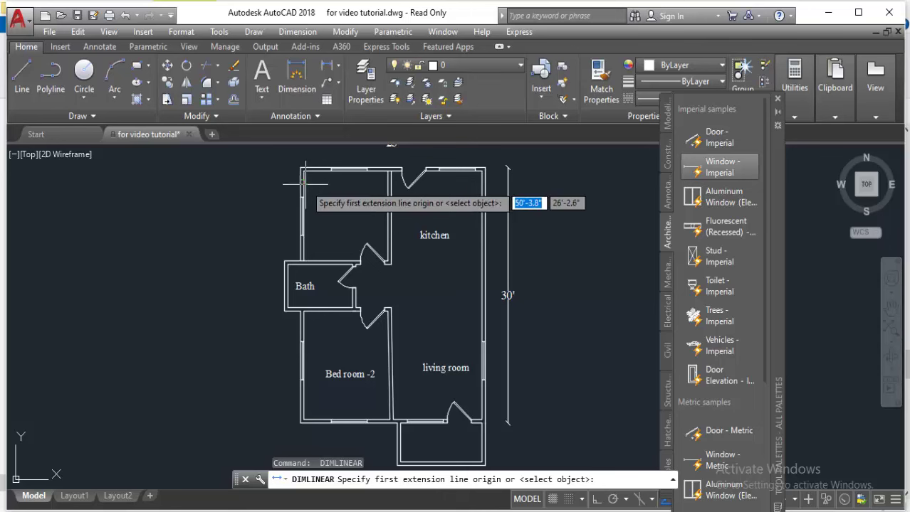
pyautogui.click(303, 183)
pyautogui.click(387, 183)
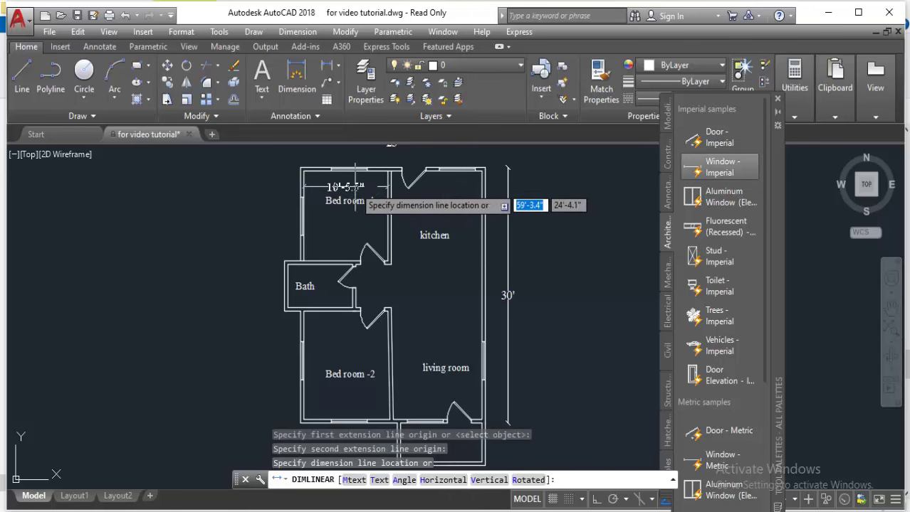
pyautogui.click(356, 183)
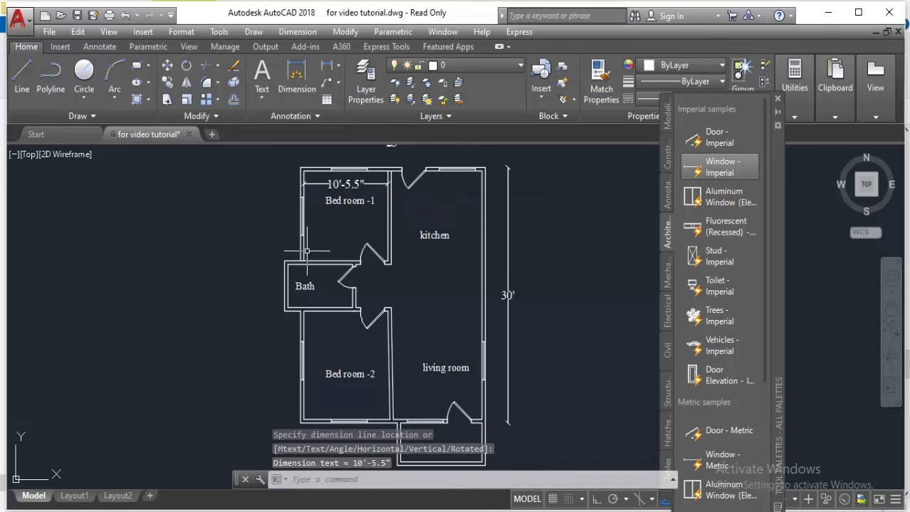
pyautogui.press('Return')
pyautogui.press('Return')
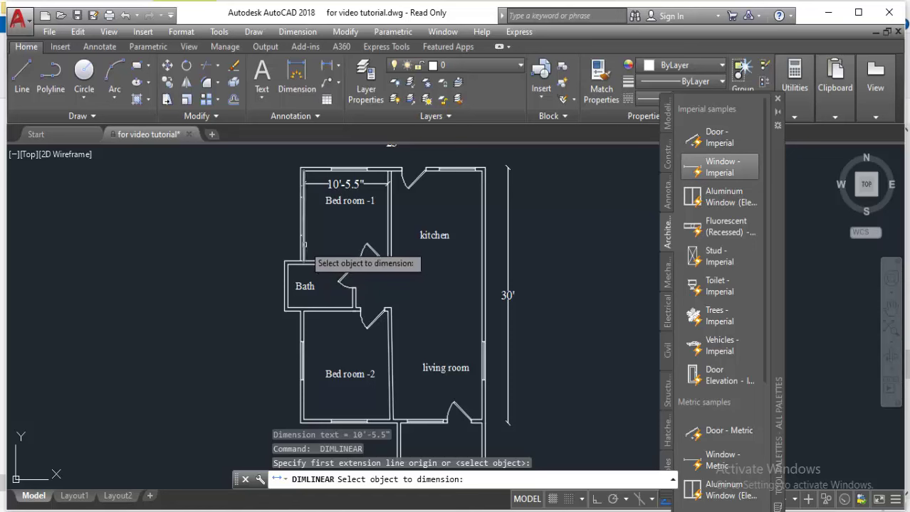
pyautogui.click(305, 245)
pyautogui.click(323, 217)
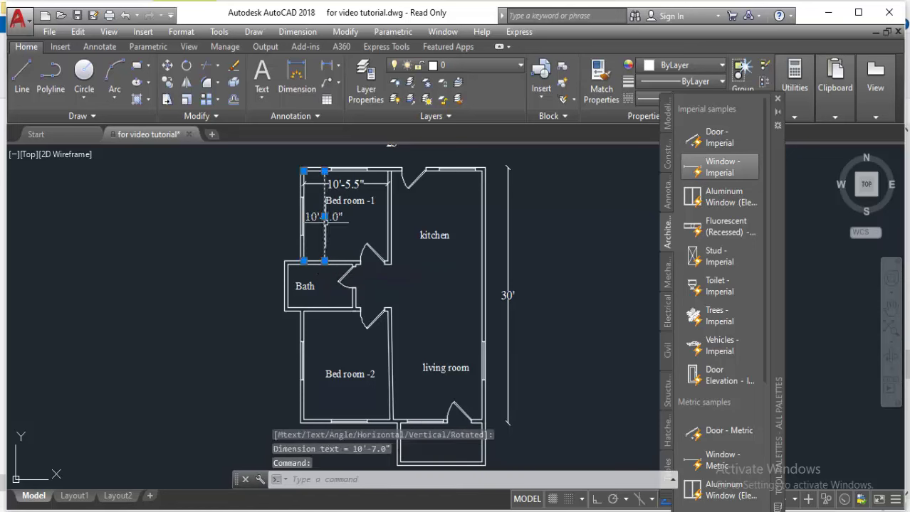
pyautogui.click(322, 184)
pyautogui.press('Delete')
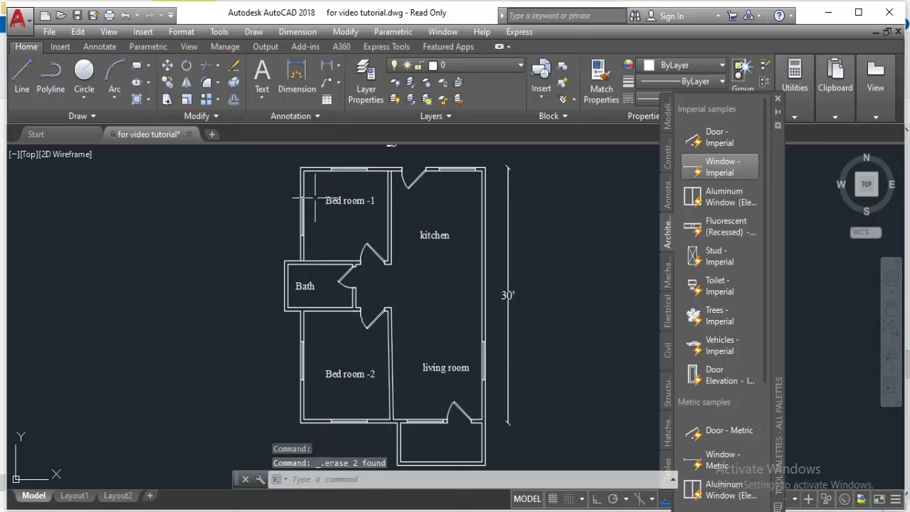
# Dimension Bed room -1's left wall at 11' from the top-left corner, left of the plan
pyautogui.click(325, 66)
pyautogui.click(300, 169)
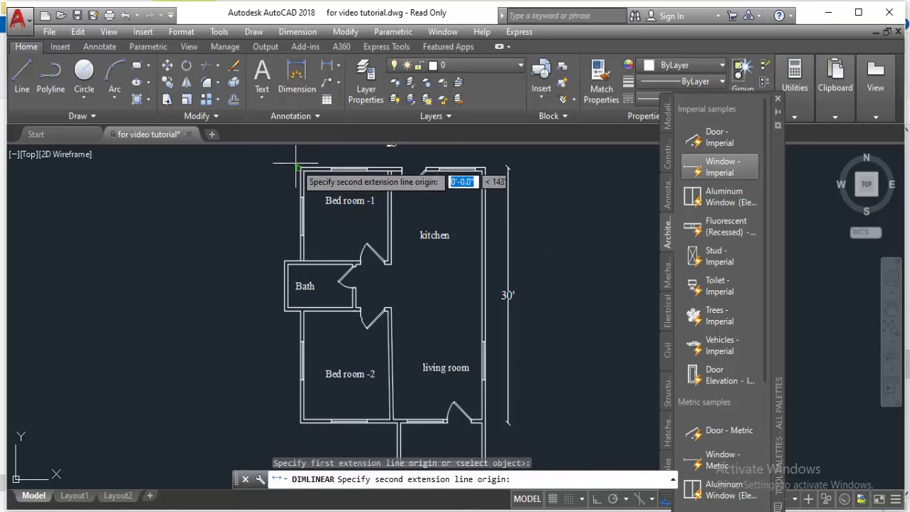
pyautogui.click(301, 261)
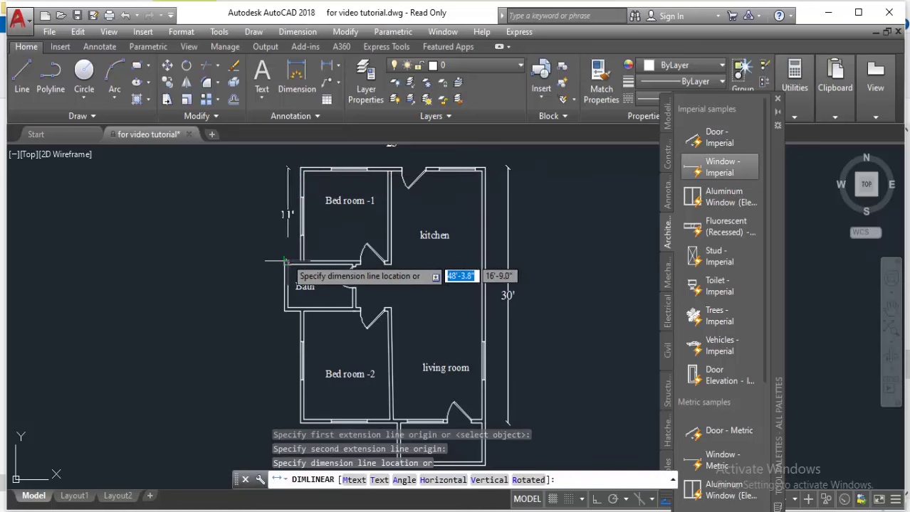
pyautogui.click(269, 253)
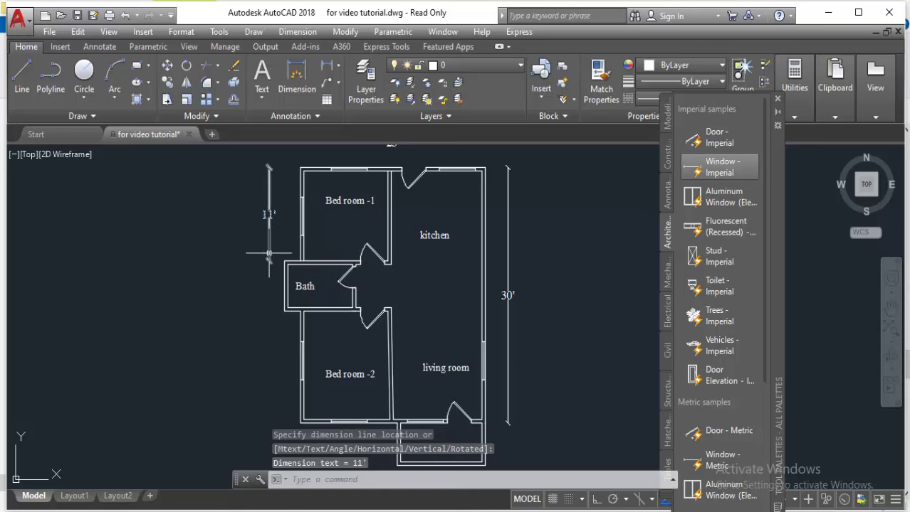
pyautogui.rightClick(269, 254)
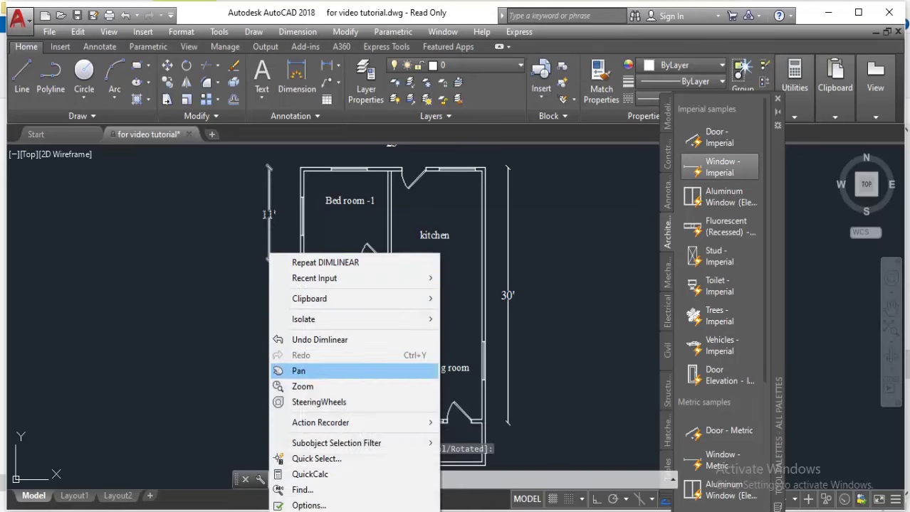
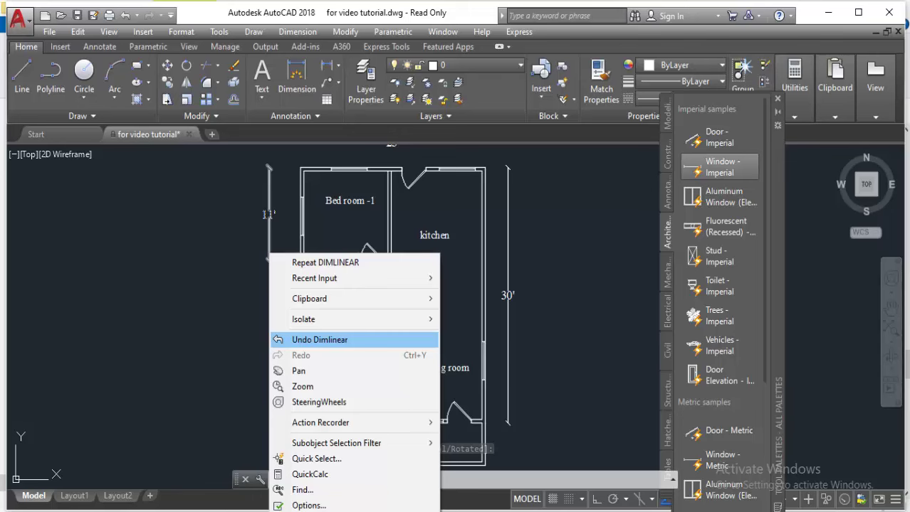
# Continue the left dimension chain with 5'-10.0", 13'-2.0" and 5' segments
pyautogui.click(257, 212)
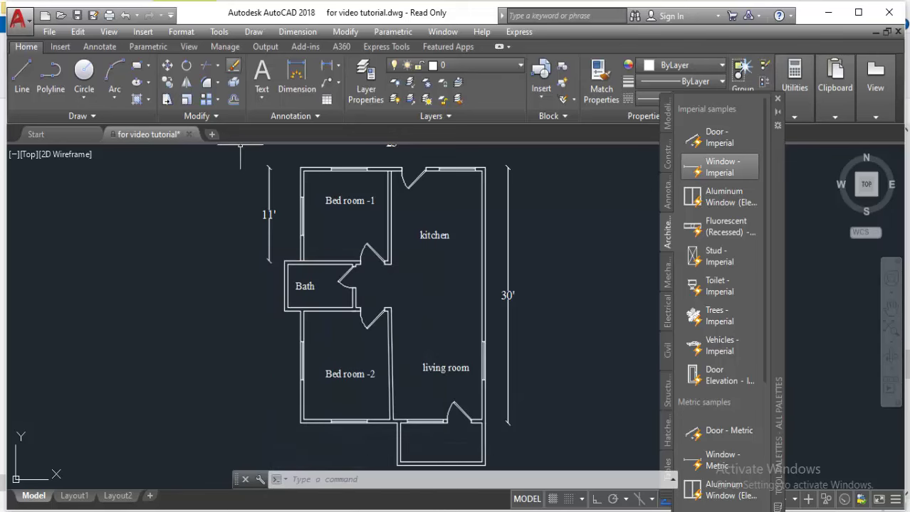
pyautogui.click(253, 31)
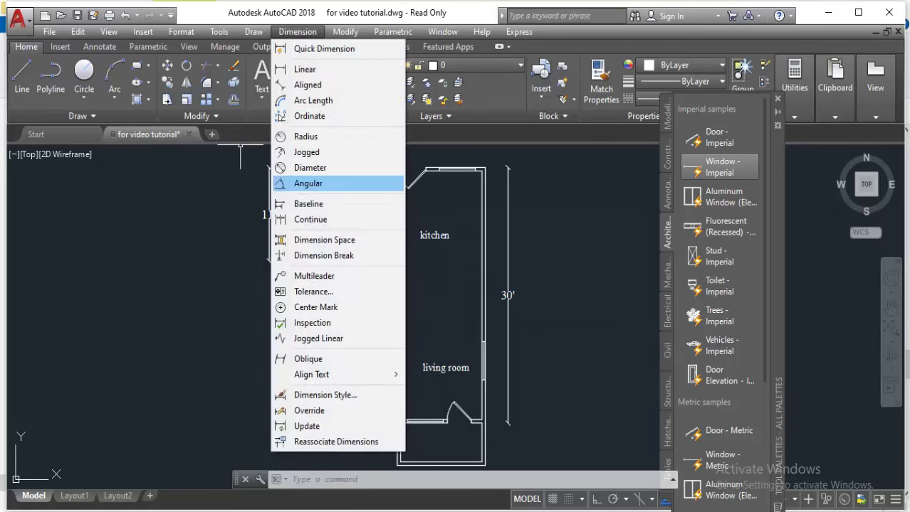
pyautogui.click(310, 219)
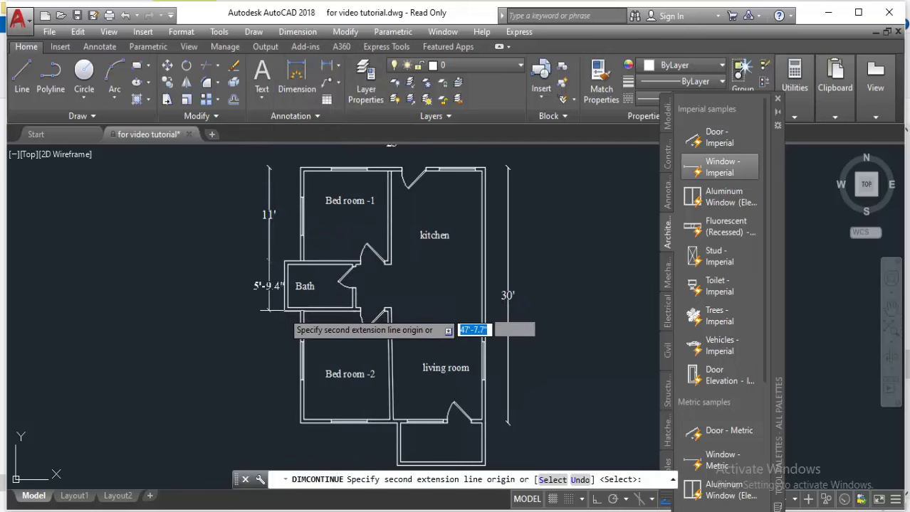
pyautogui.click(286, 311)
pyautogui.click(300, 423)
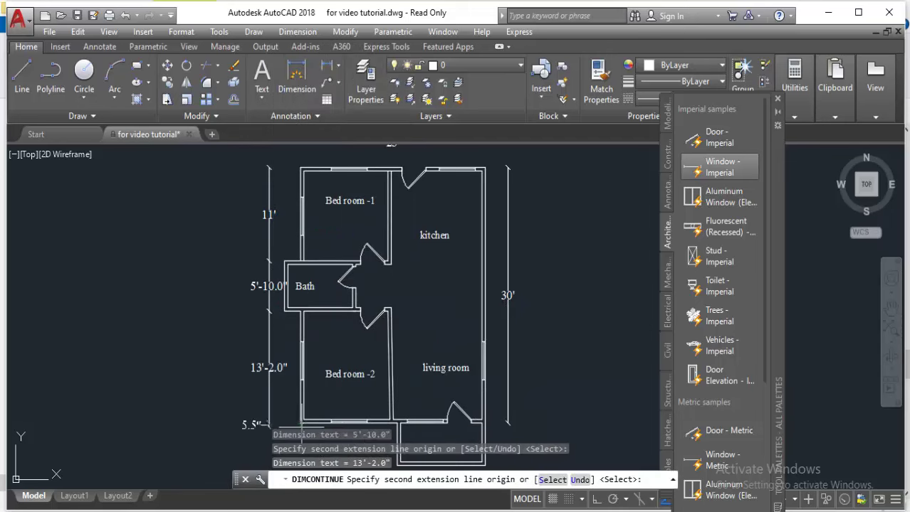
pyautogui.moveTo(318, 420); pyautogui.dragTo(302, 288, button='middle')
pyautogui.click(380, 332)
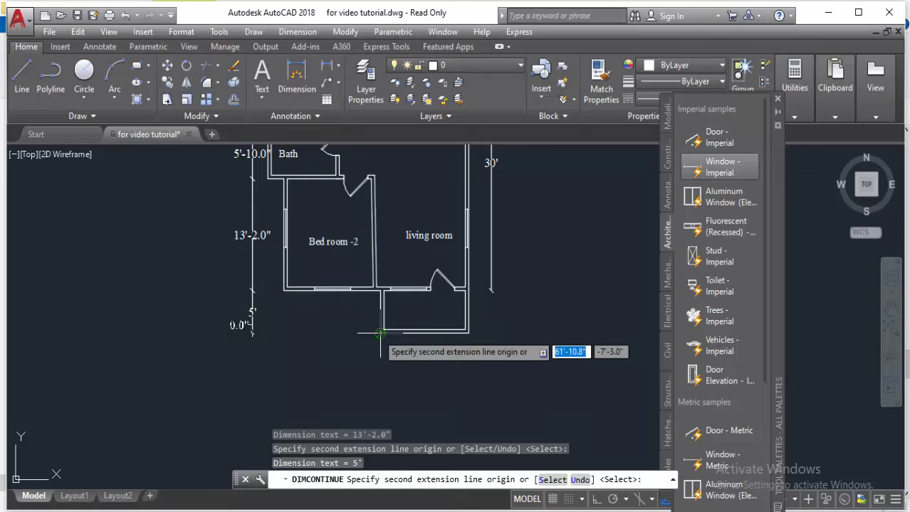
pyautogui.press('Return')
# Recentre the floor plan view and start a new linear dimension with DLI
pyautogui.scroll(-2, 283, 346)
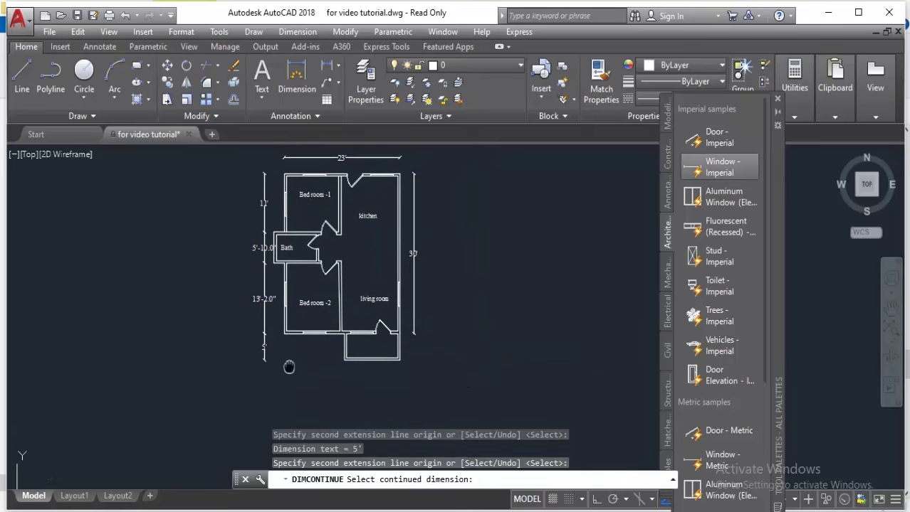
pyautogui.moveTo(284, 348); pyautogui.dragTo(291, 368, button='middle')
pyautogui.scroll(2, 278, 167)
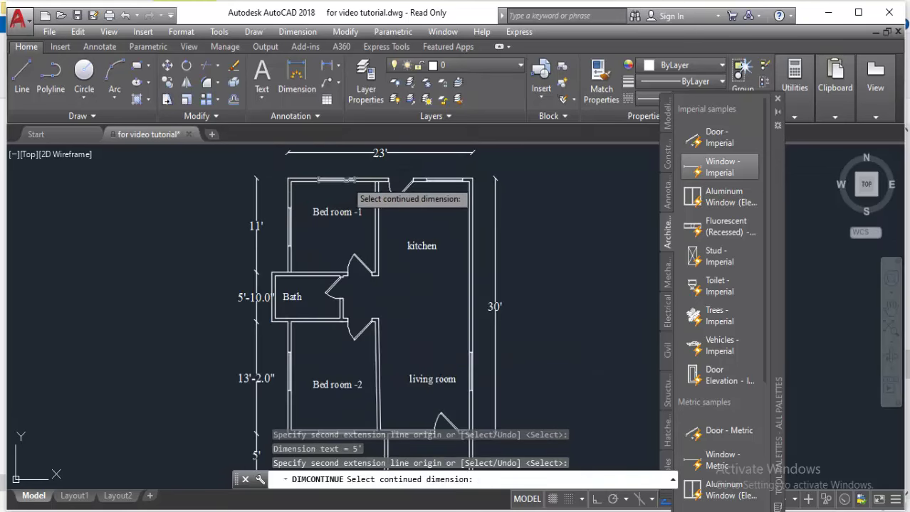
pyautogui.moveTo(351, 191); pyautogui.dragTo(349, 216, button='middle')
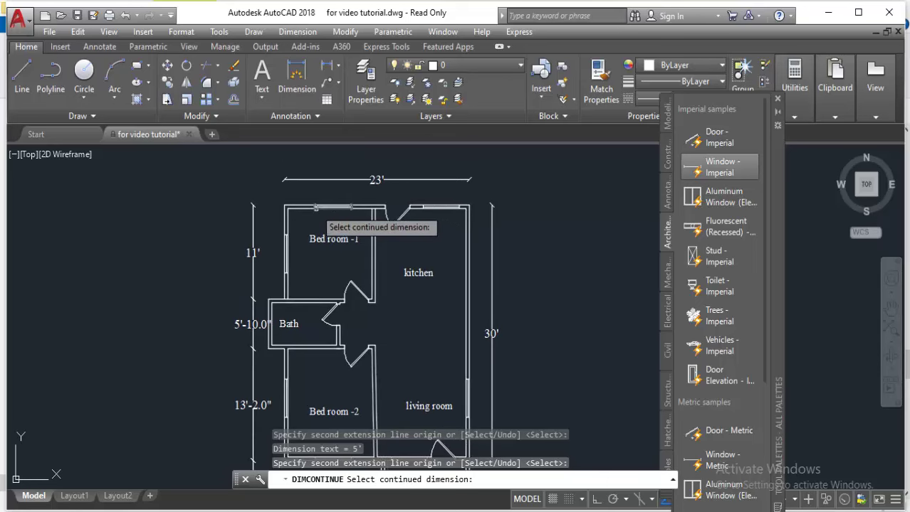
pyautogui.press('Escape')
pyautogui.write('dli')
pyautogui.press('Return')
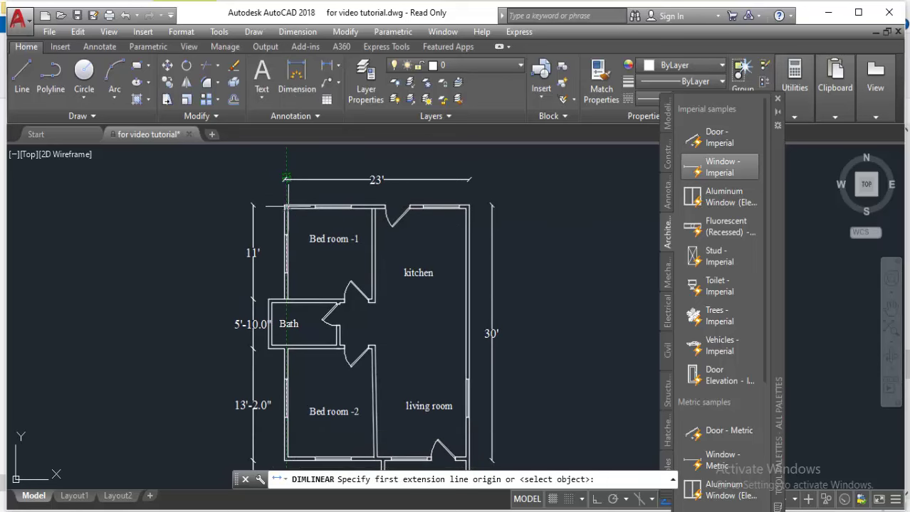
# Add a 35' overall dimension from the plan's top-left to bottom corner, left of the chain
pyautogui.click(284, 207)
pyautogui.moveTo(292, 292); pyautogui.dragTo(292, 186, button='middle')
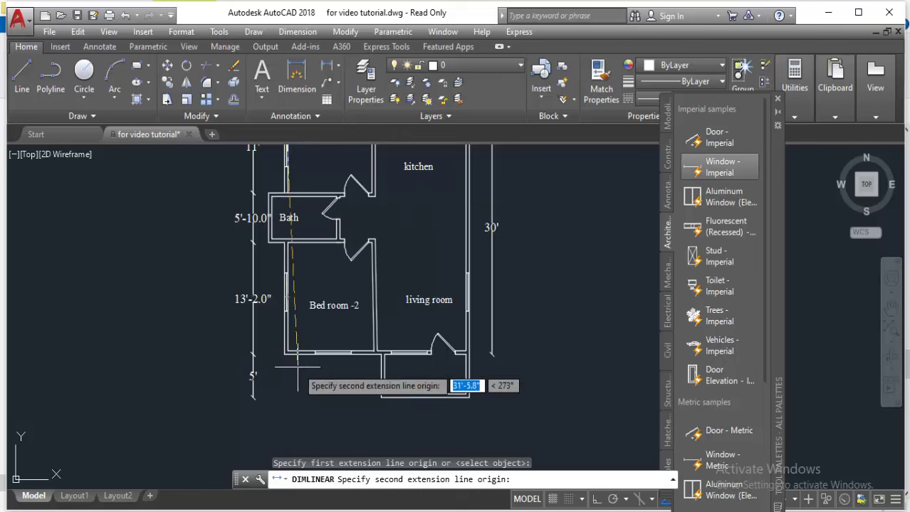
pyautogui.click(380, 396)
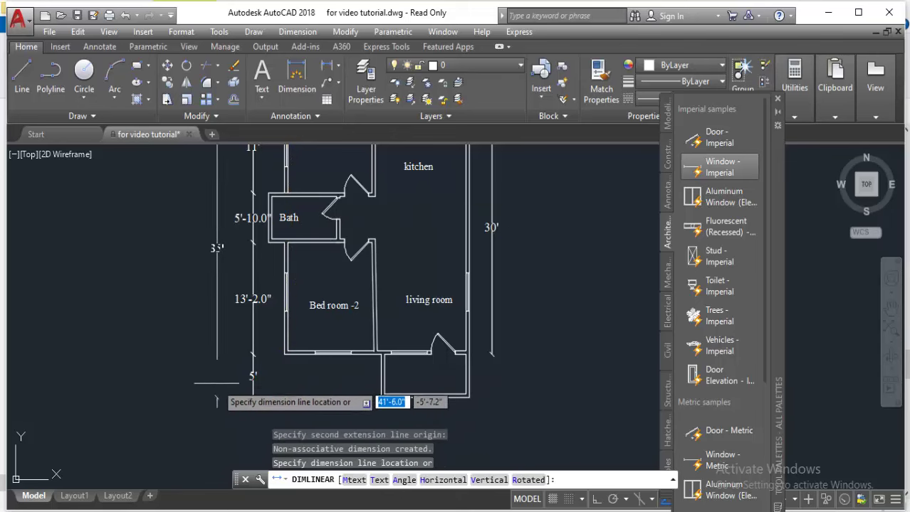
pyautogui.click(211, 402)
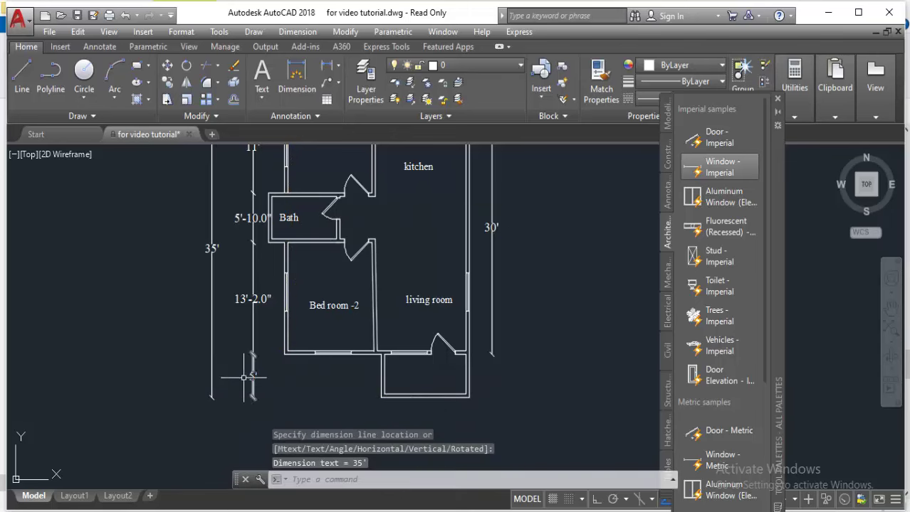
pyautogui.scroll(-2, 243, 377)
pyautogui.scroll(2, 238, 306)
# Move the 35' dimension horizontally closer to the plan with Ortho on
pyautogui.moveTo(224, 291); pyautogui.dragTo(191, 304)
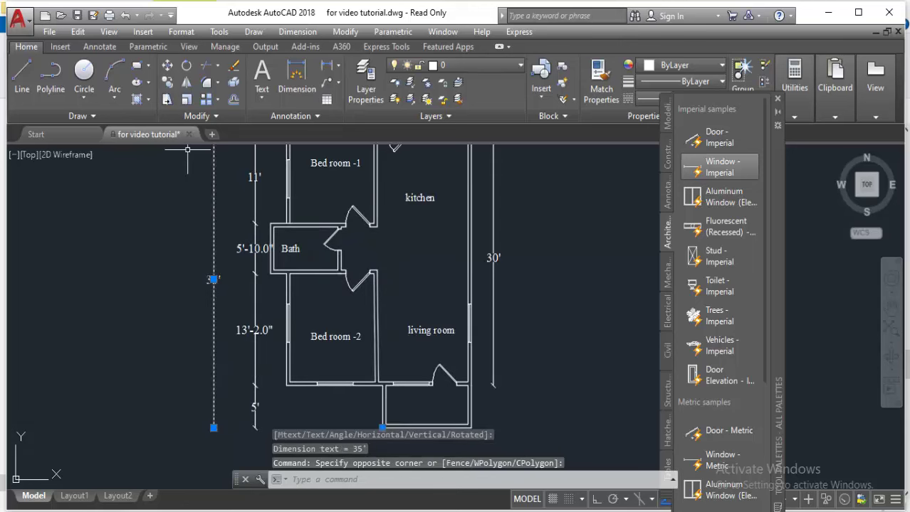
pyautogui.click(167, 65)
pyautogui.click(171, 213)
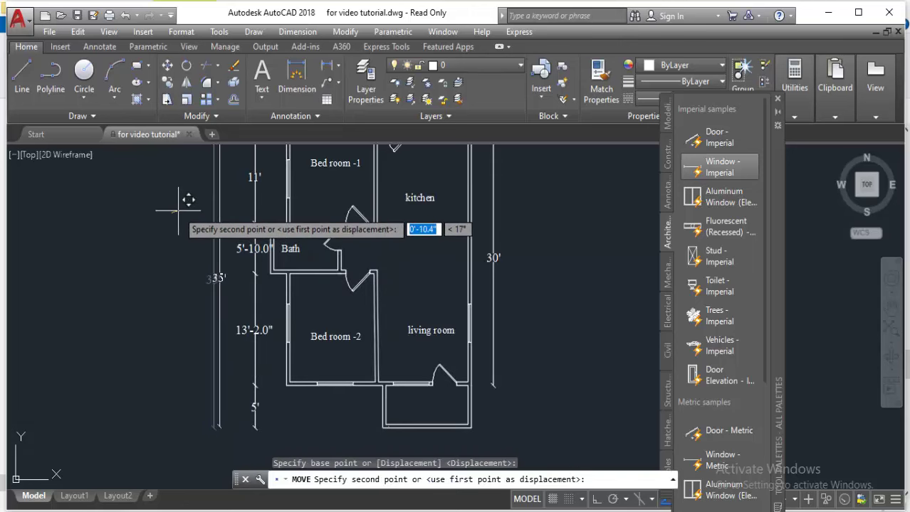
pyautogui.press('F8')
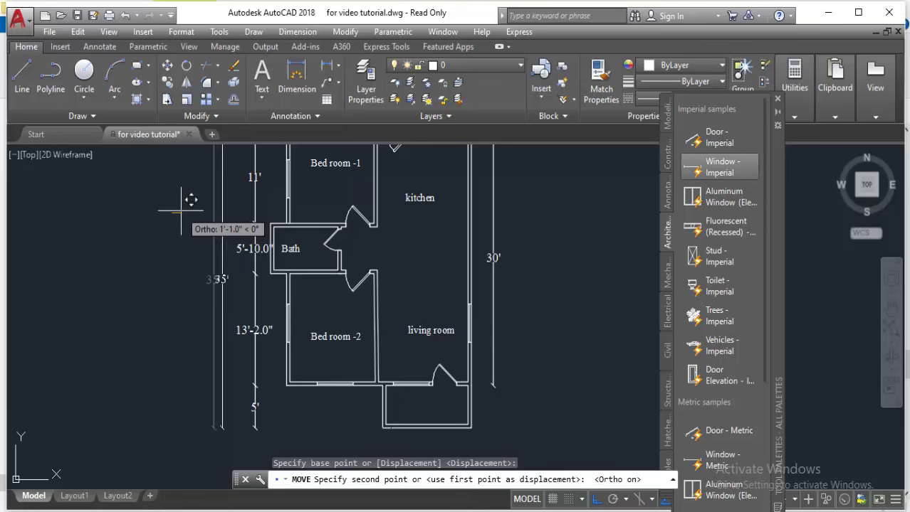
pyautogui.click(182, 212)
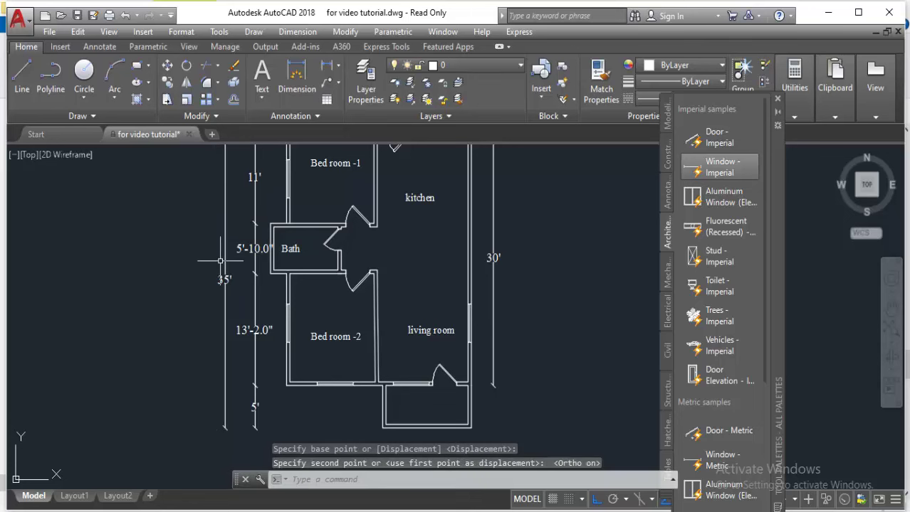
pyautogui.scroll(-2, 264, 279)
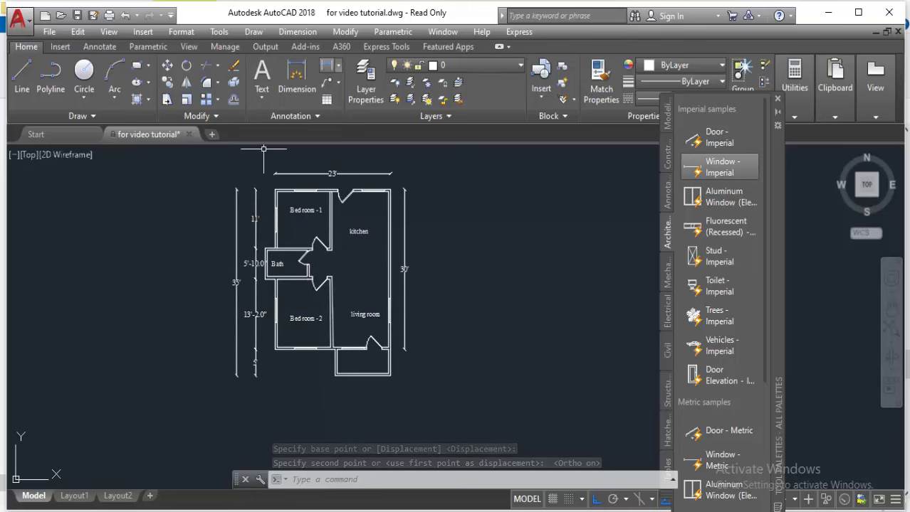
pyautogui.click(326, 65)
pyautogui.scroll(4, 303, 171)
pyautogui.click(308, 189)
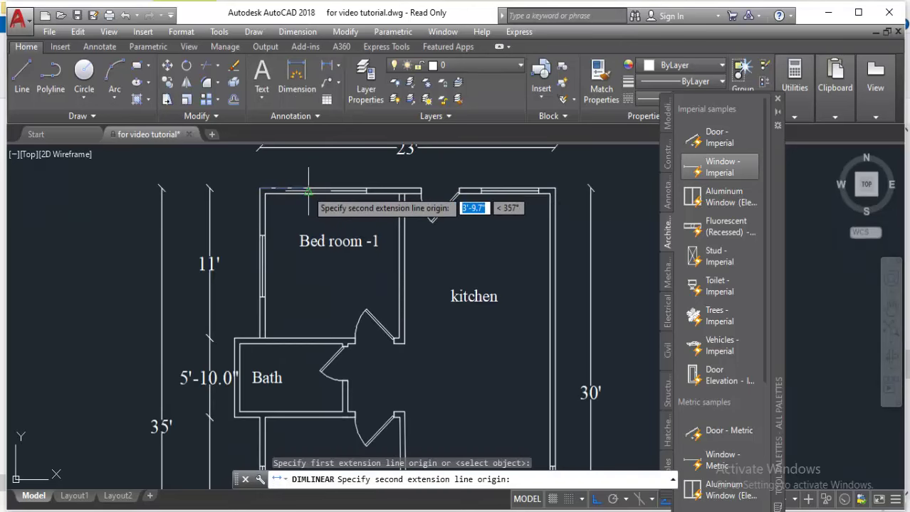
pyautogui.click(261, 188)
pyautogui.click(303, 173)
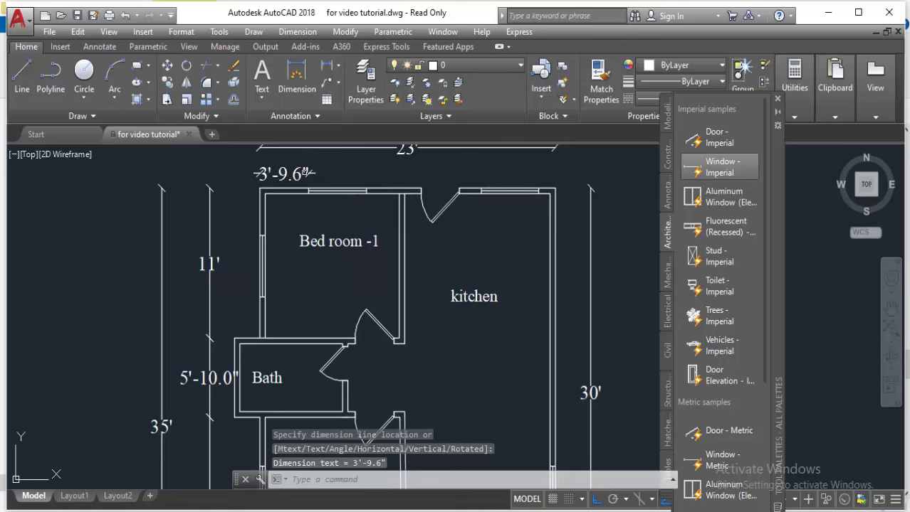
pyautogui.rightClick(317, 172)
pyautogui.press('Escape')
pyautogui.click(297, 32)
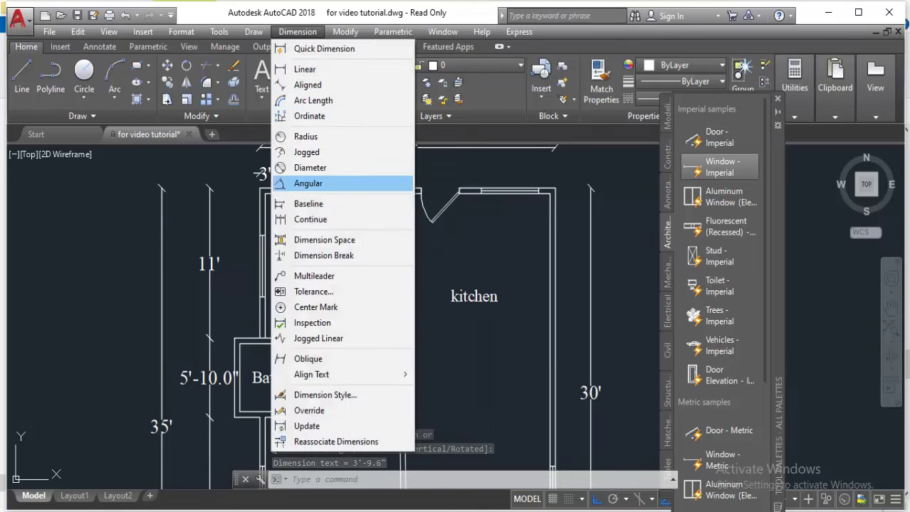
pyautogui.click(310, 219)
pyautogui.scroll(2, 329, 195)
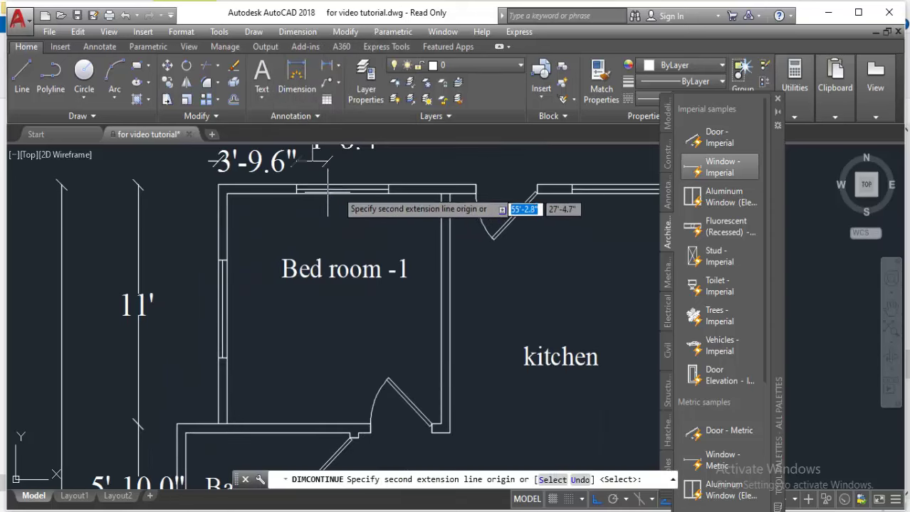
pyautogui.click(387, 185)
pyautogui.click(475, 186)
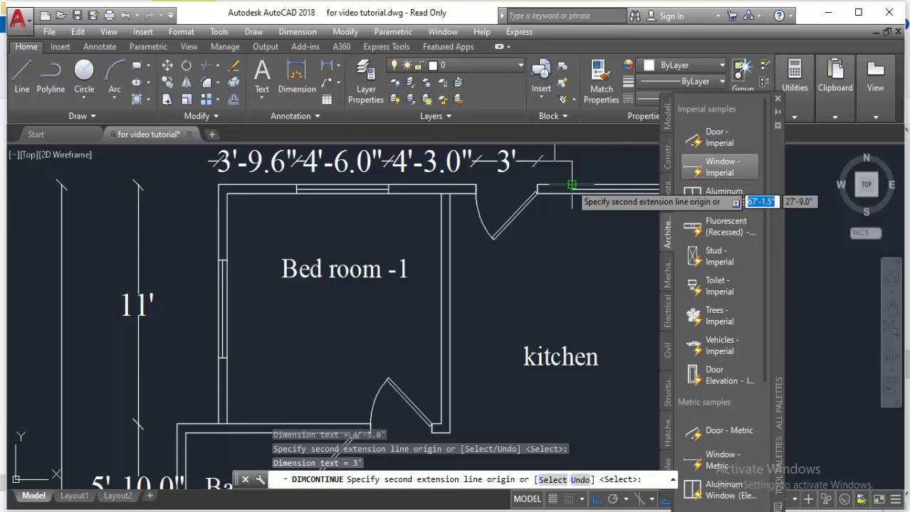
pyautogui.click(563, 186)
pyautogui.moveTo(562, 188); pyautogui.dragTo(413, 205, button='middle')
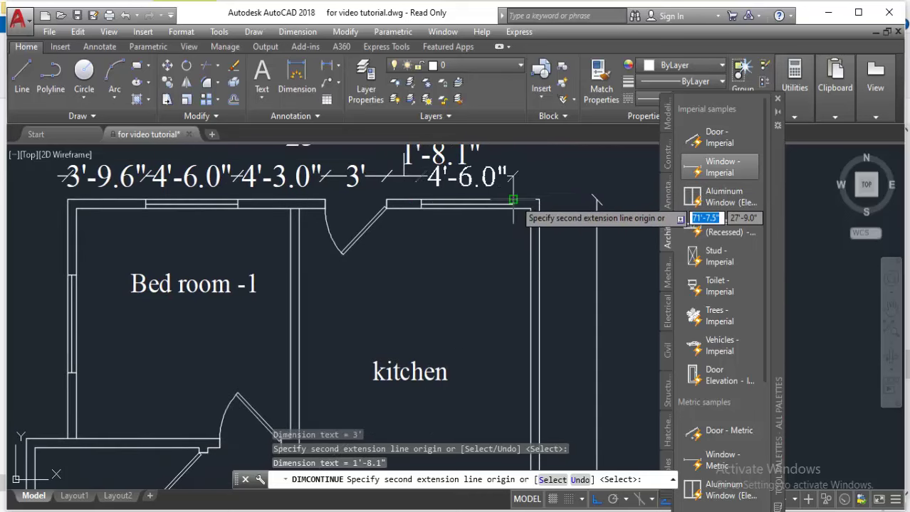
pyautogui.click(597, 200)
pyautogui.scroll(-2, 558, 197)
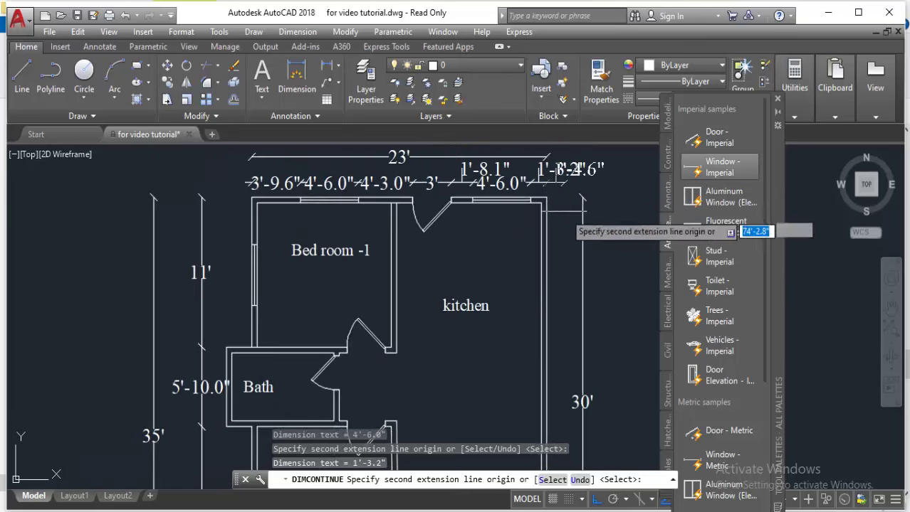
pyautogui.press('Return')
pyautogui.moveTo(478, 305); pyautogui.dragTo(454, 271, button='middle')
pyautogui.scroll(-3, 436, 241)
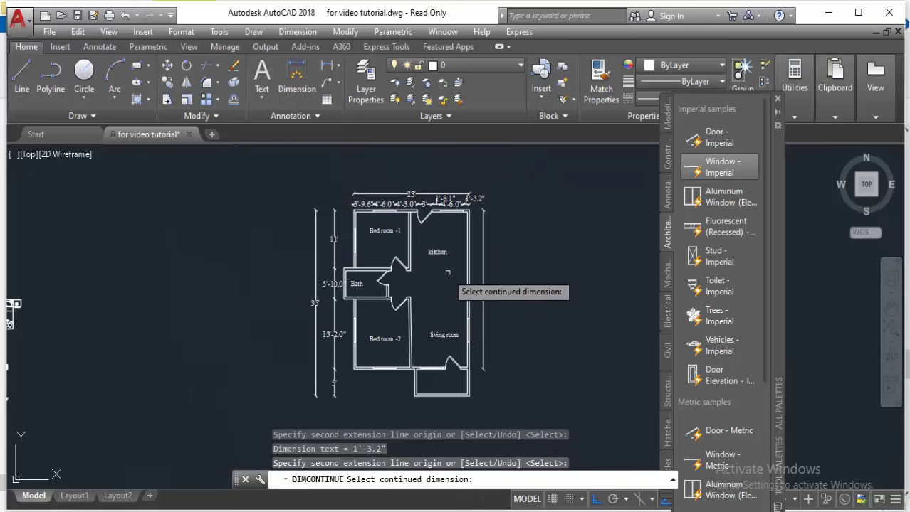
pyautogui.scroll(2, 415, 263)
pyautogui.scroll(1, 356, 192)
pyautogui.press('Escape')
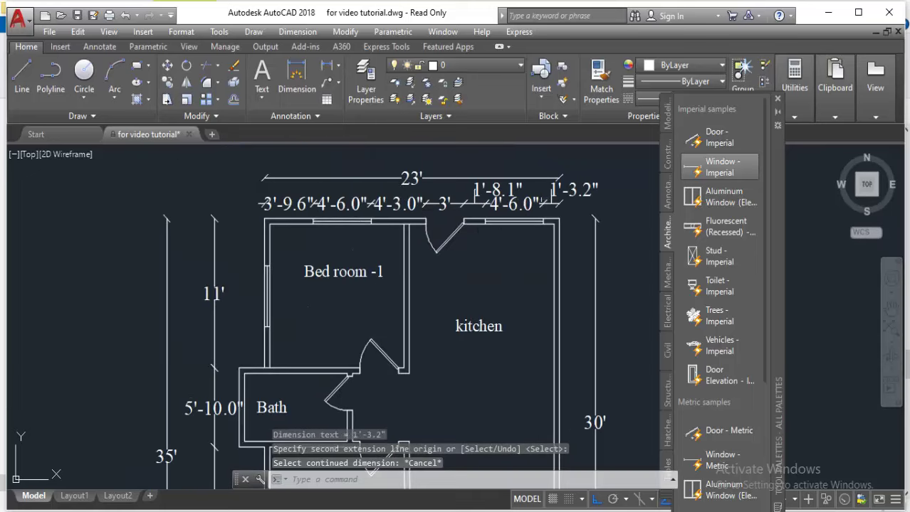
pyautogui.click(591, 200)
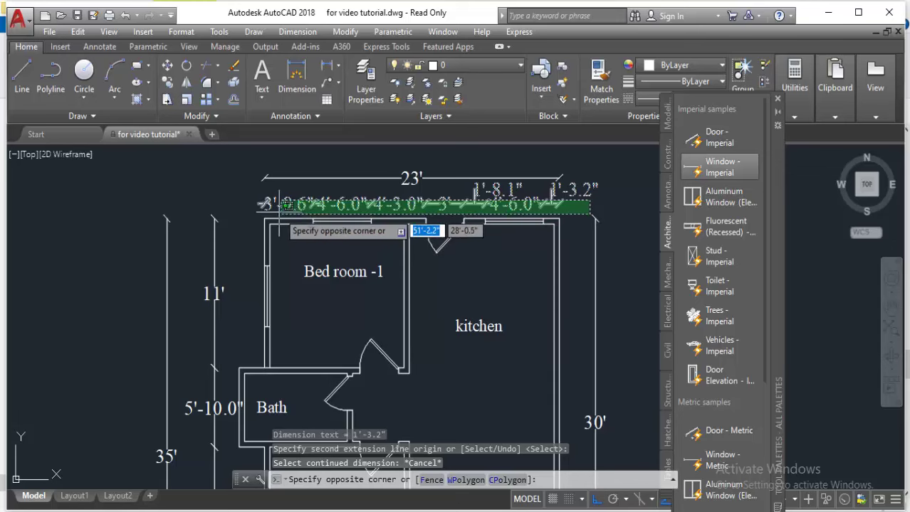
pyautogui.click(263, 206)
pyautogui.press('Delete')
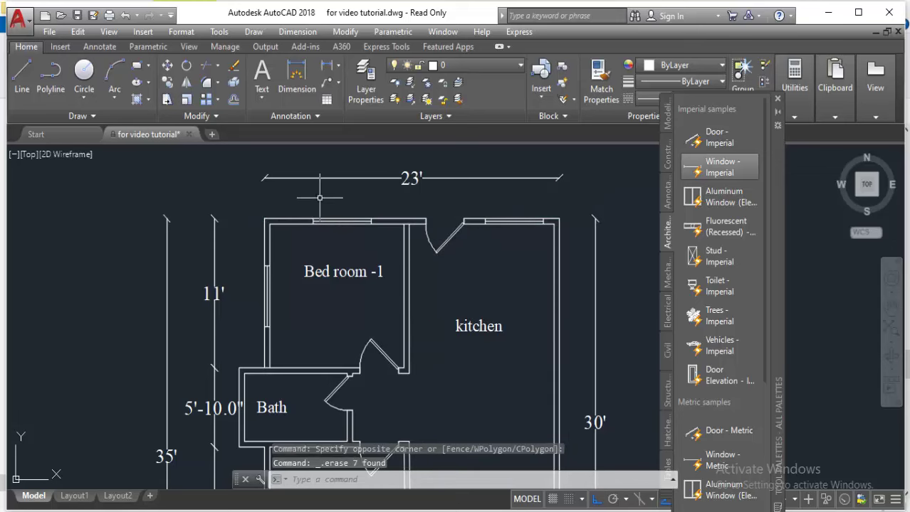
# Dimension Bed room -1's top wall as 10'-10.5" with DLI
pyautogui.write('dli')
pyautogui.press('Return')
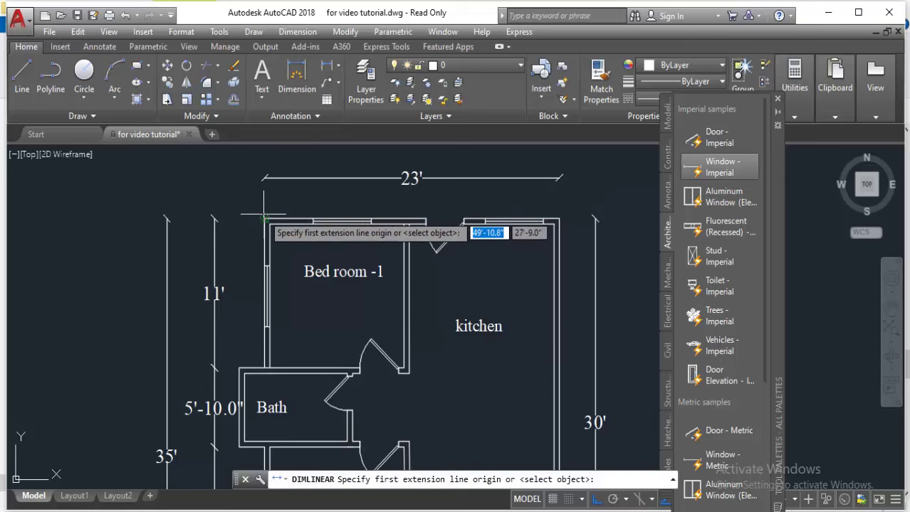
pyautogui.click(264, 217)
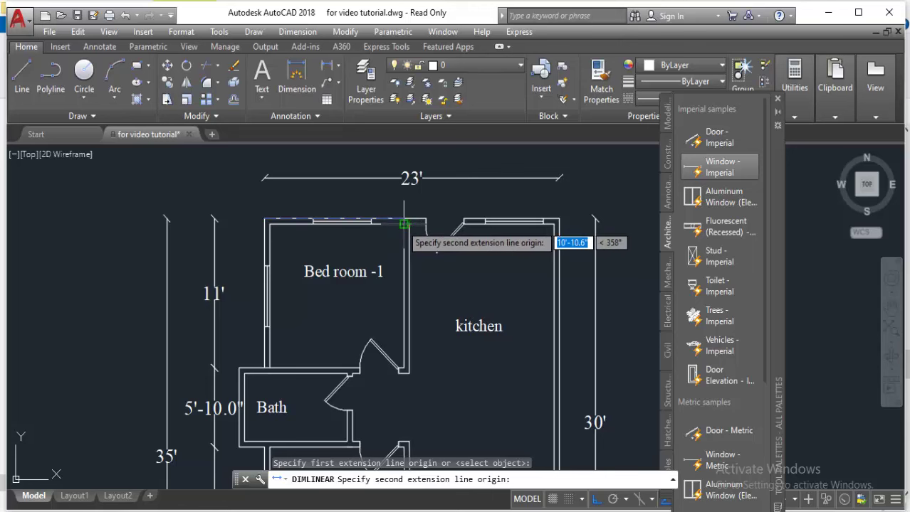
pyautogui.click(403, 224)
pyautogui.click(403, 201)
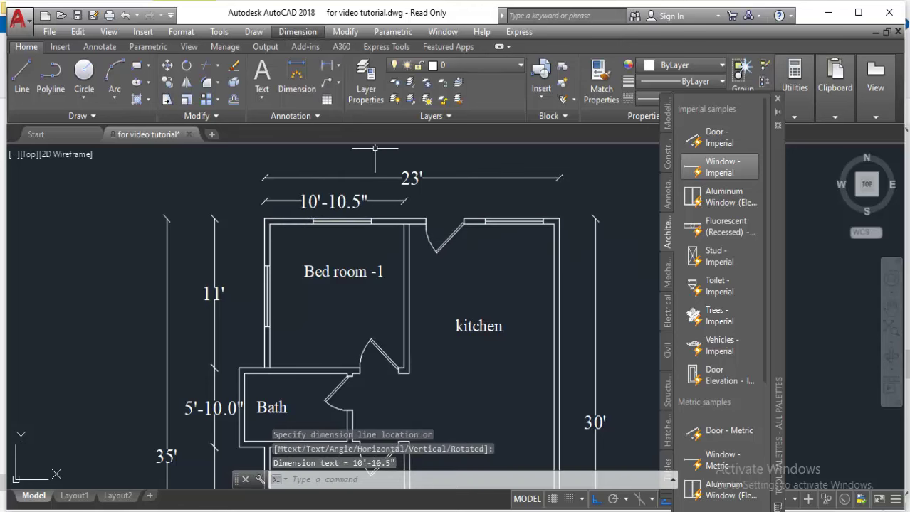
# Continue the top chain with a 12'-1.5" dimension to the kitchen's top-right corner
pyautogui.click(298, 31)
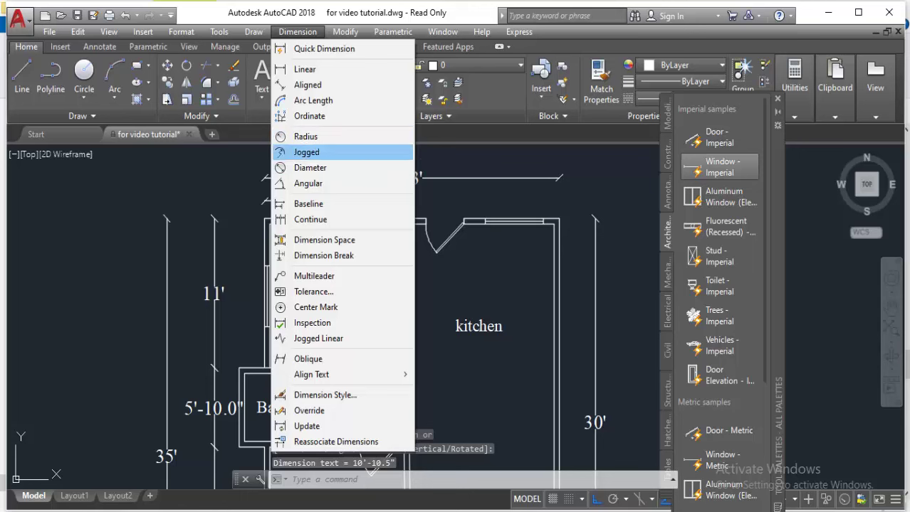
pyautogui.click(311, 219)
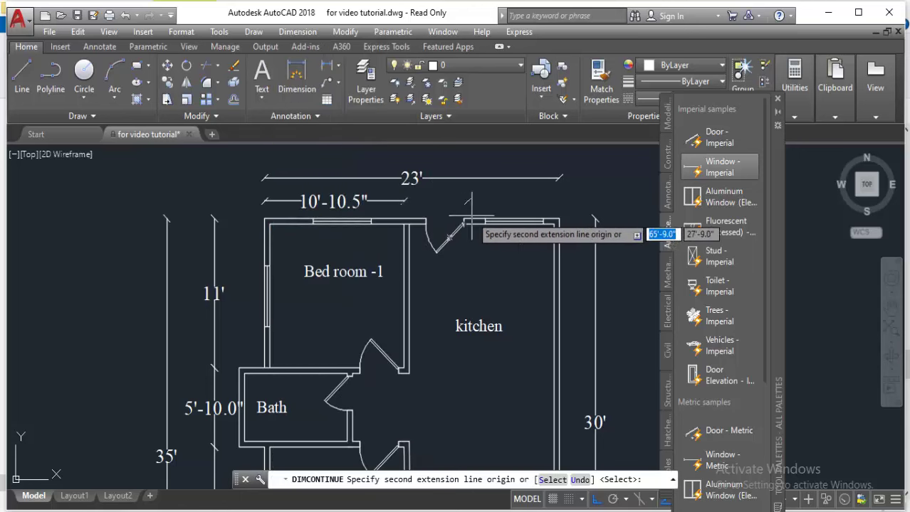
pyautogui.click(560, 219)
pyautogui.press('Return')
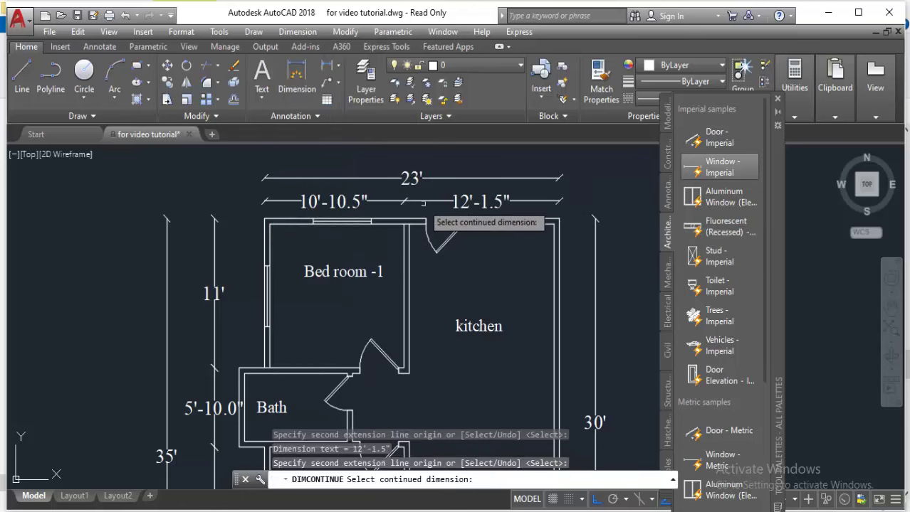
pyautogui.scroll(-2, 431, 222)
pyautogui.scroll(-1, 431, 279)
pyautogui.scroll(1, 423, 240)
pyautogui.scroll(-1, 420, 213)
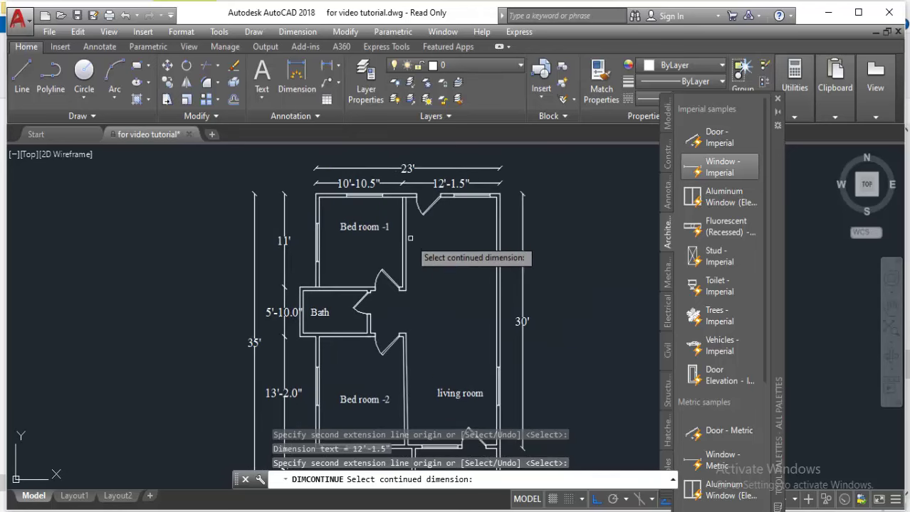
pyautogui.scroll(1, 423, 242)
pyautogui.scroll(-1, 419, 213)
pyautogui.scroll(-1, 419, 213)
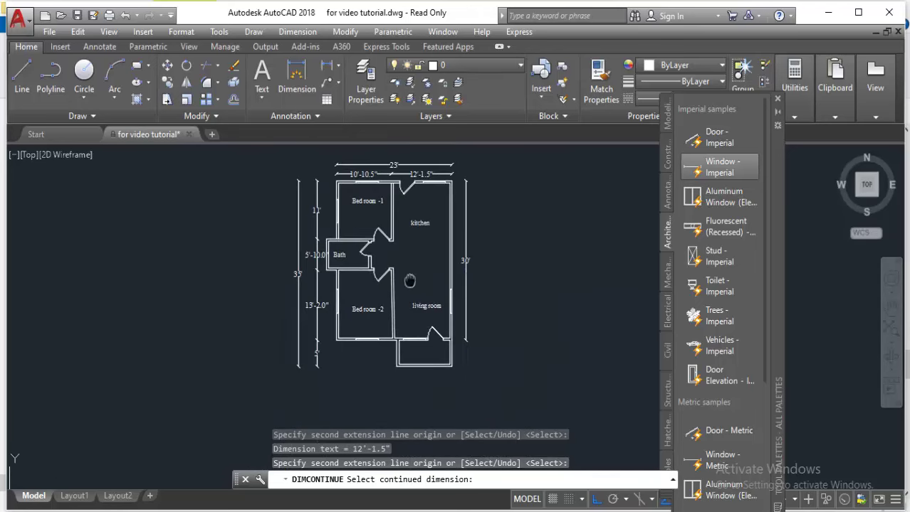
pyautogui.scroll(1, 406, 213)
pyautogui.moveTo(403, 206); pyautogui.dragTo(372, 216, button='middle')
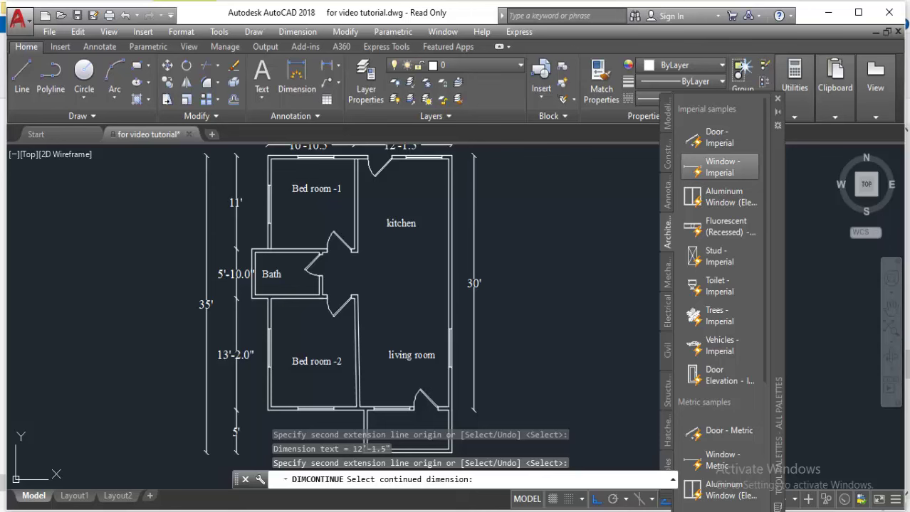
pyautogui.press('Escape')
# Move the Bed room -1 label to a new spot within its room
pyautogui.click(318, 186)
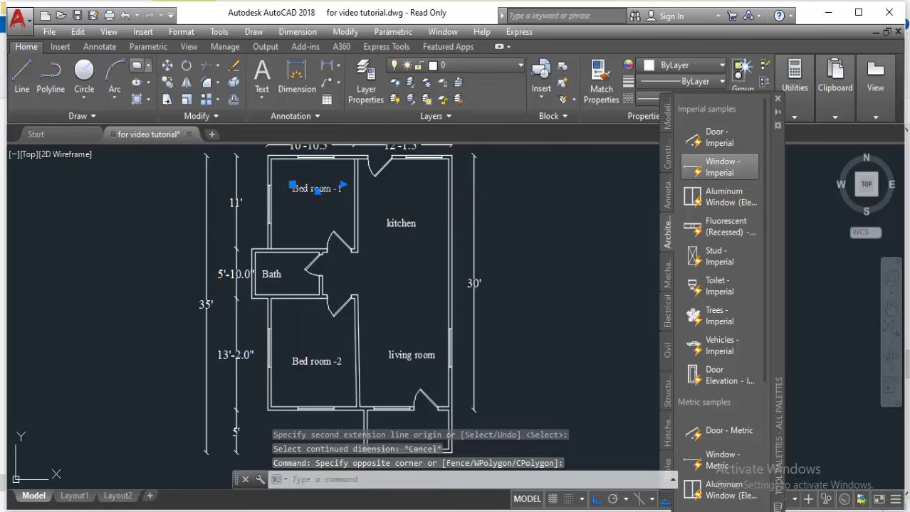
pyautogui.press('m')
pyautogui.press('Return')
pyautogui.click(301, 203)
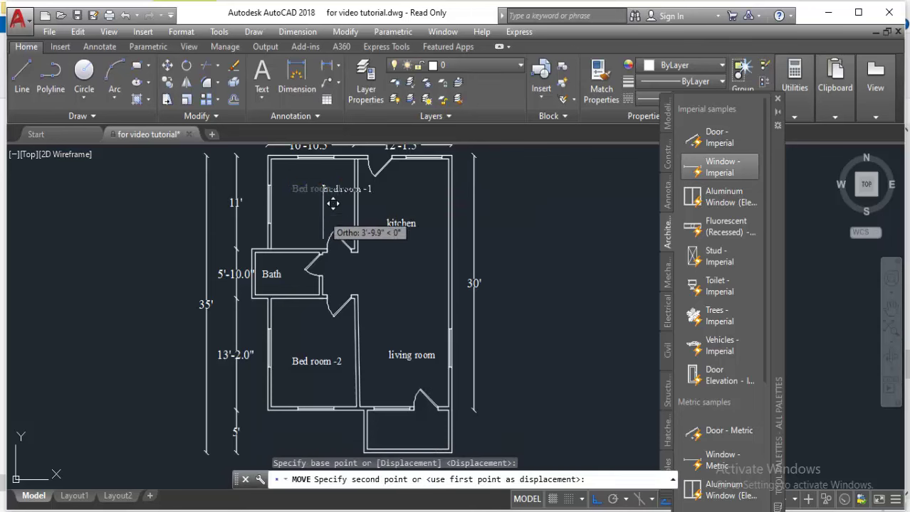
pyautogui.scroll(2, 327, 229)
pyautogui.press('F8')
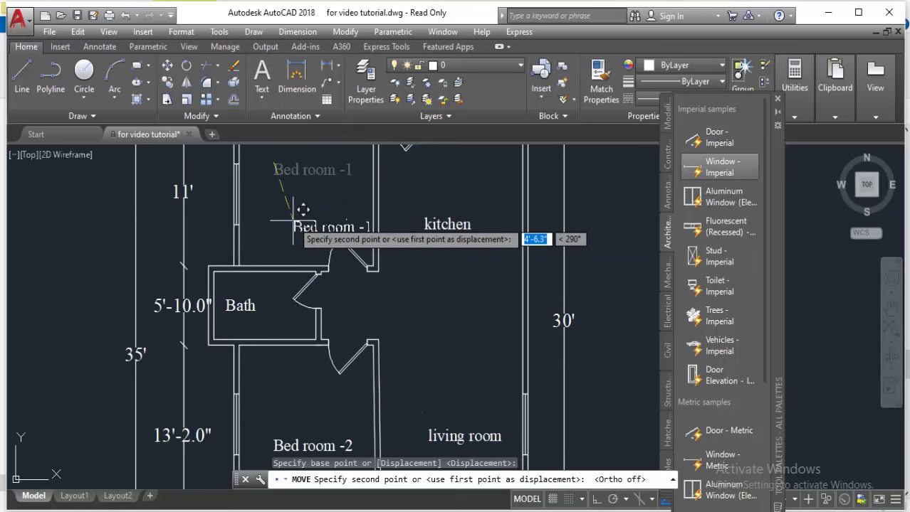
pyautogui.click(326, 226)
# Move the Bed room -2 label higher in its room
pyautogui.scroll(-2, 326, 227)
pyautogui.moveTo(328, 326); pyautogui.dragTo(331, 296, button='middle')
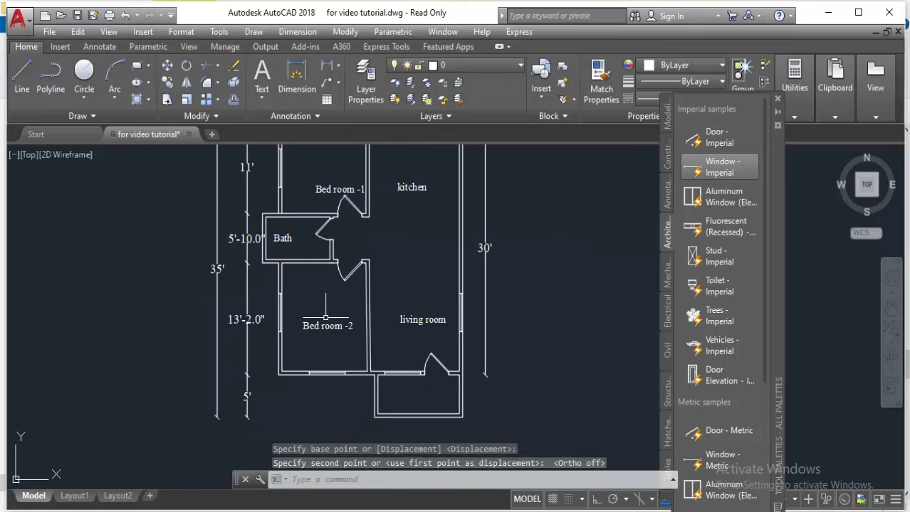
pyautogui.click(326, 333)
pyautogui.click(187, 154)
pyautogui.press('Return')
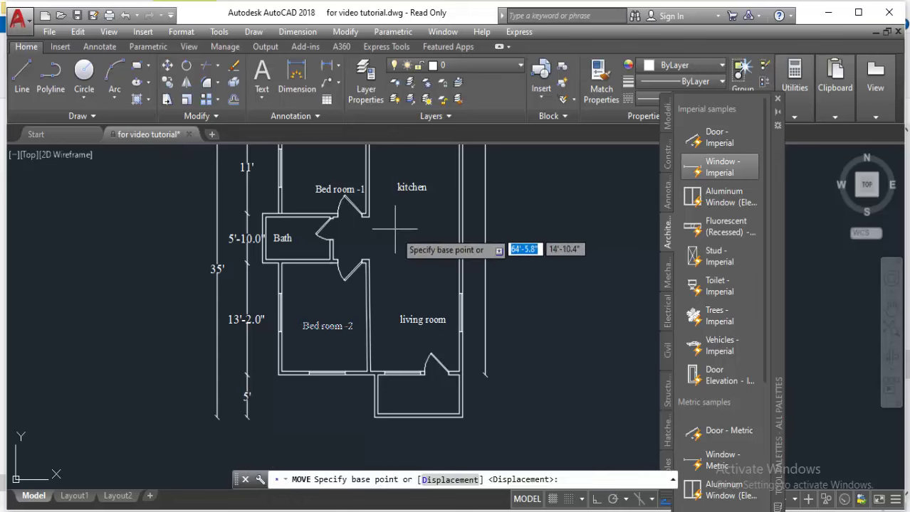
pyautogui.click(409, 278)
pyautogui.click(422, 238)
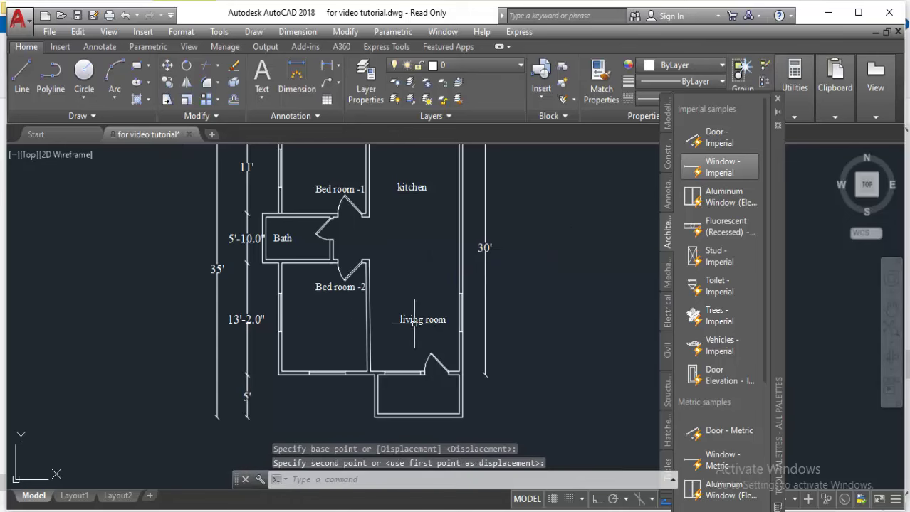
# Shift the Bath label to a new position and pick the Toilet - Imperial block
pyautogui.moveTo(348, 288); pyautogui.dragTo(358, 334, button='middle')
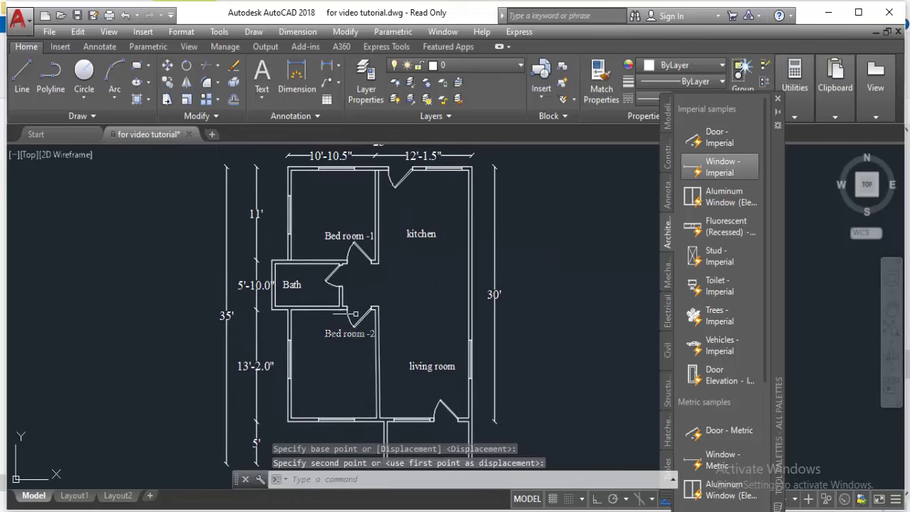
pyautogui.click(293, 289)
pyautogui.click(213, 193)
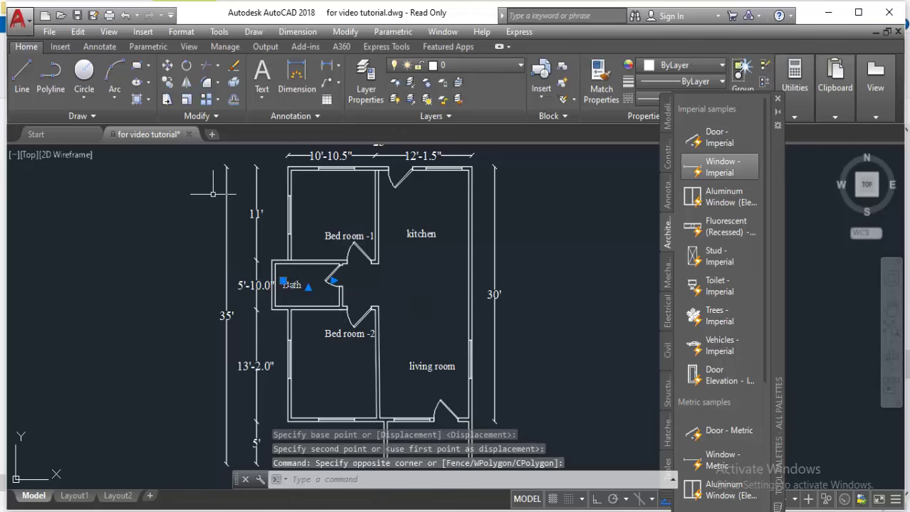
pyautogui.click(166, 64)
pyautogui.click(283, 284)
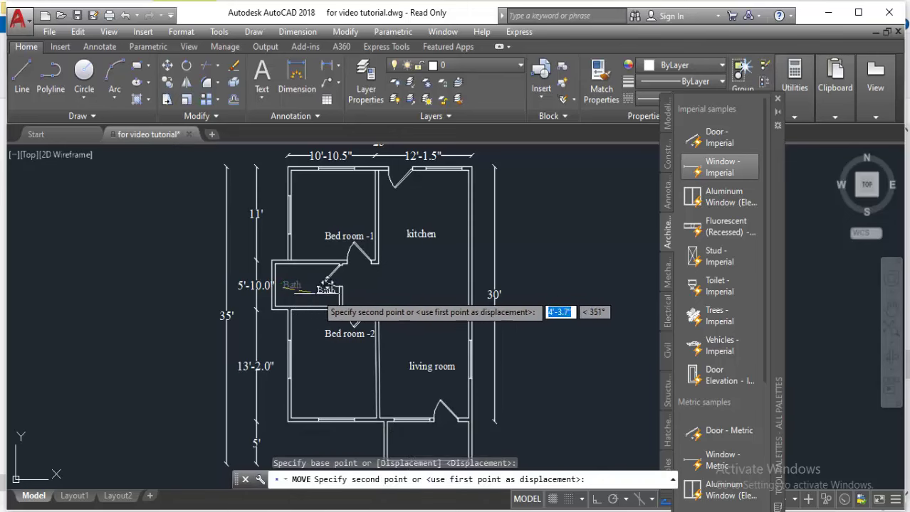
pyautogui.scroll(4, 320, 290)
pyautogui.click(319, 288)
pyautogui.scroll(-4, 342, 271)
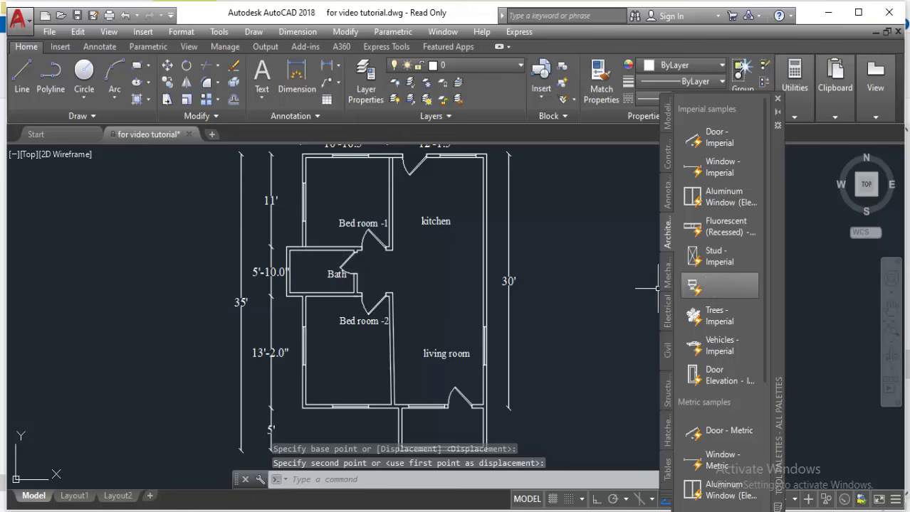
pyautogui.click(719, 286)
# Place the toilet in the bath and switch it to Elongated (Plan)
pyautogui.scroll(2, 315, 272)
pyautogui.scroll(2, 315, 272)
pyautogui.click(293, 276)
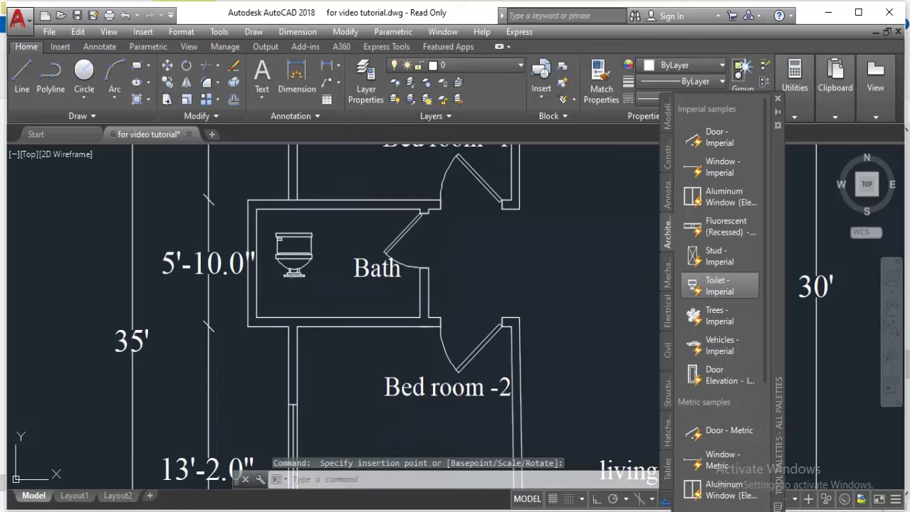
pyautogui.click(293, 264)
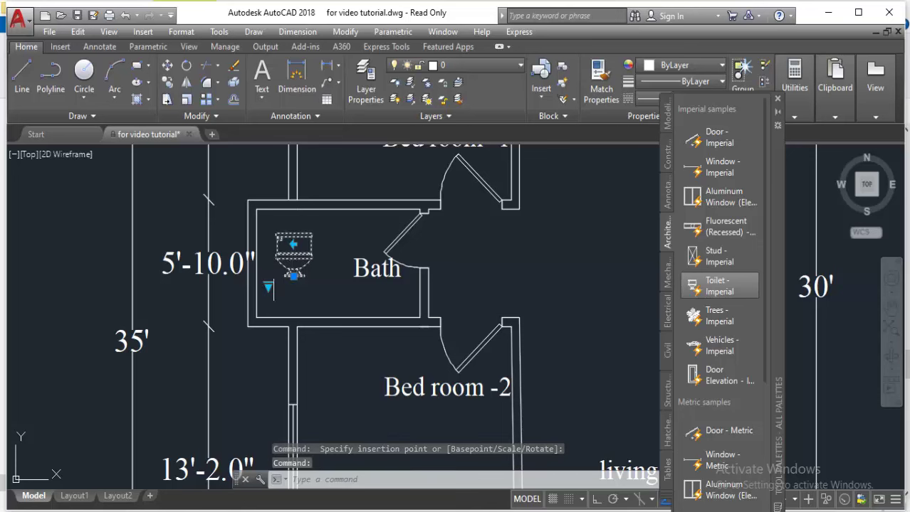
pyautogui.click(268, 286)
pyautogui.click(324, 314)
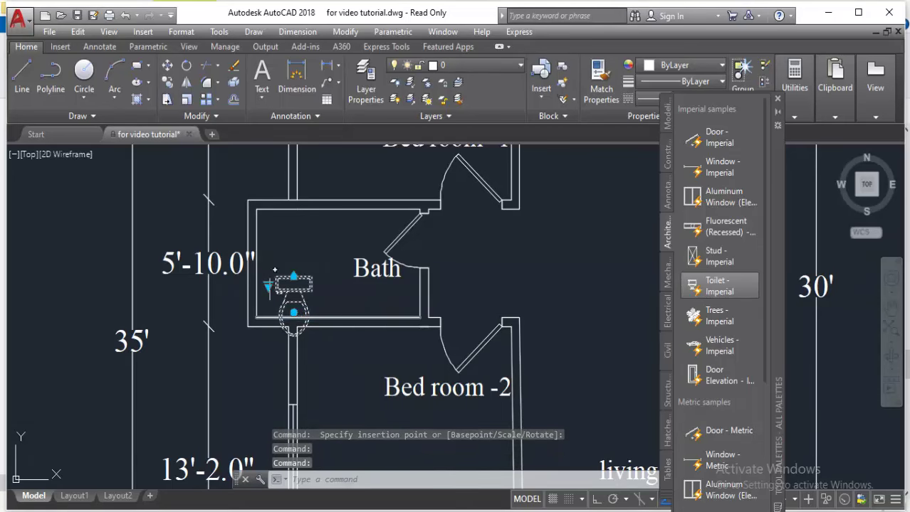
# Rotate the toilet 270° to face right and move it against the bath's left wall
pyautogui.click(187, 65)
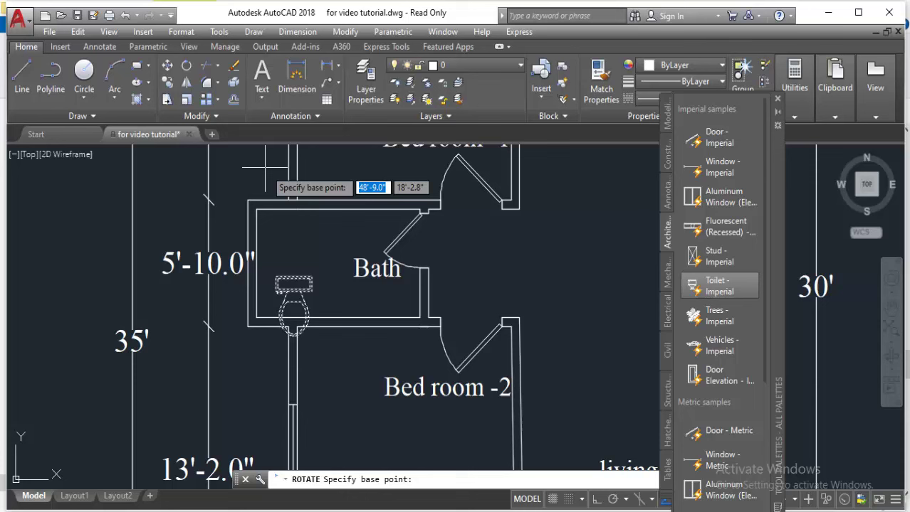
pyautogui.click(299, 253)
pyautogui.press('F8')
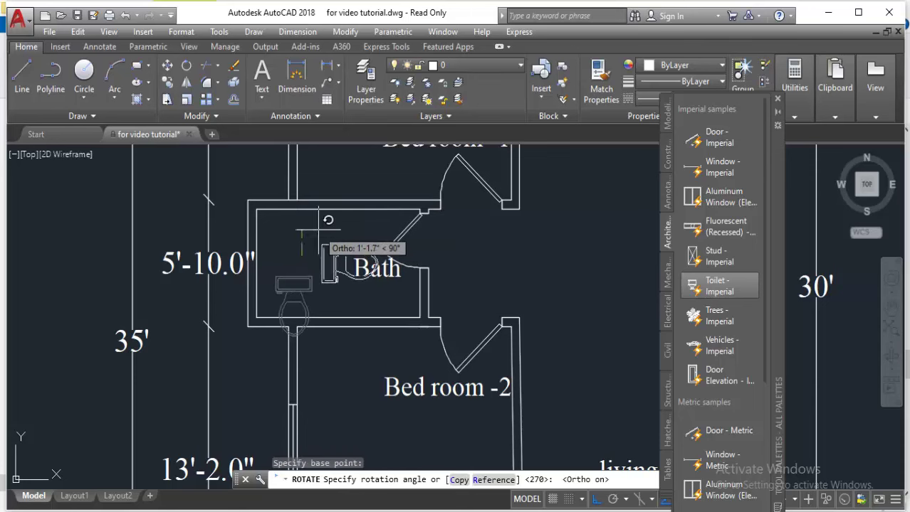
pyautogui.click(329, 249)
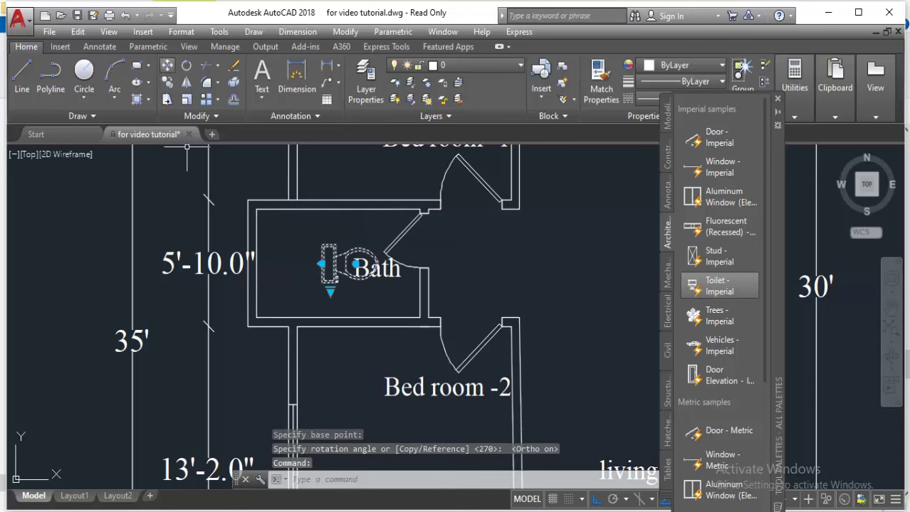
pyautogui.click(167, 65)
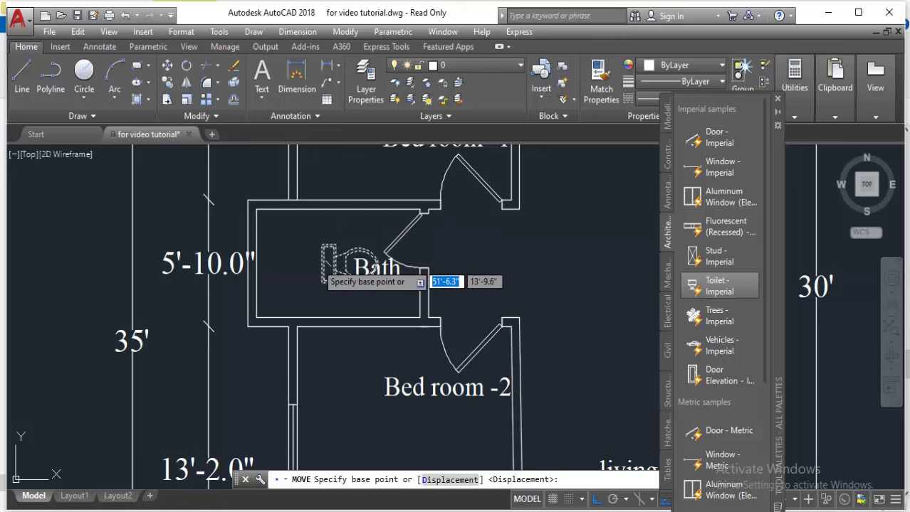
pyautogui.click(324, 269)
pyautogui.click(261, 269)
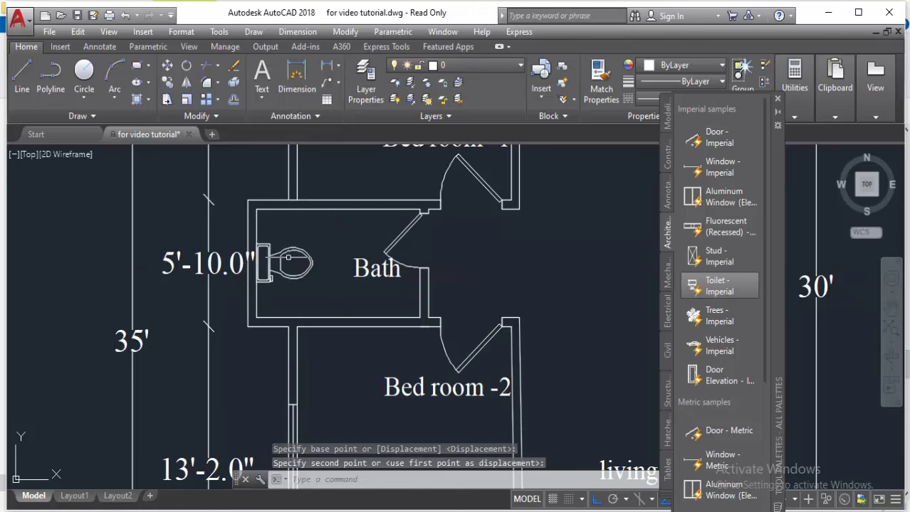
pyautogui.scroll(-3, 289, 255)
pyautogui.scroll(-3, 303, 267)
pyautogui.scroll(-1, 356, 295)
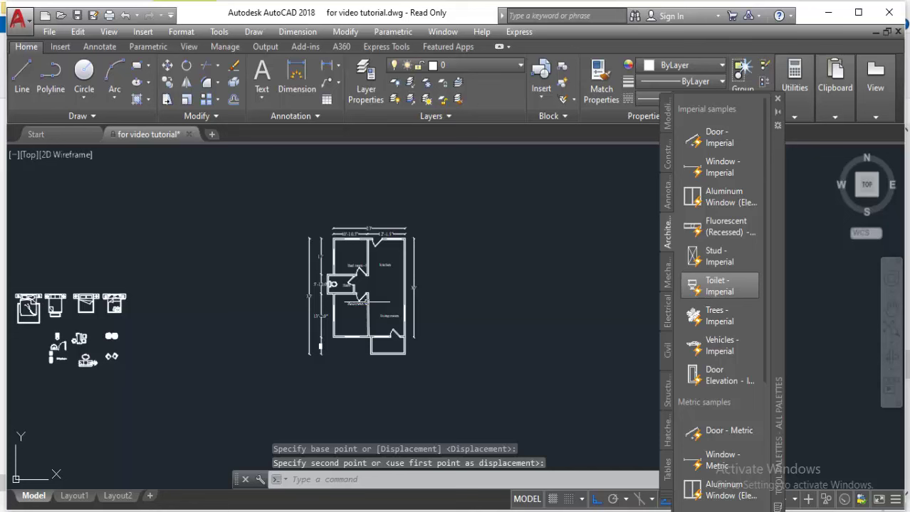
# Copy the bed with nightstands against Bed room -1's top wall
pyautogui.click(113, 305)
pyautogui.click(167, 83)
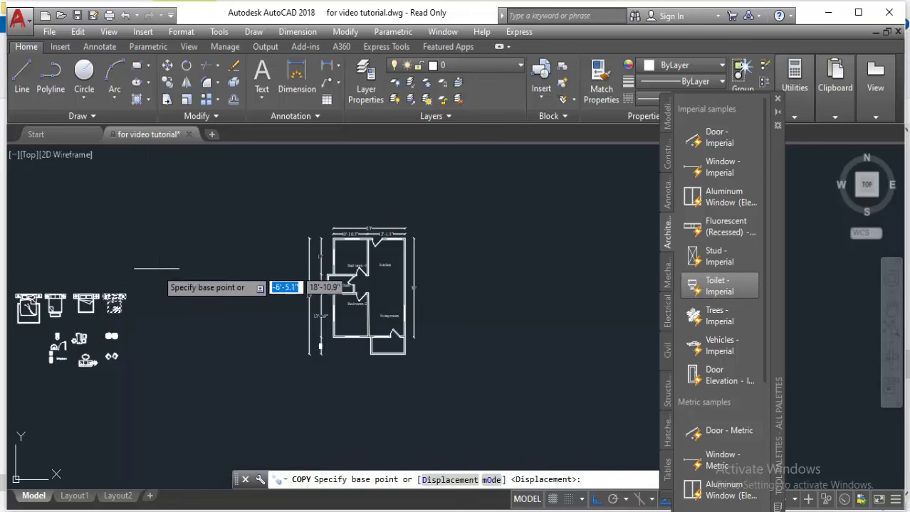
pyautogui.click(113, 294)
pyautogui.scroll(2, 295, 254)
pyautogui.scroll(1, 334, 254)
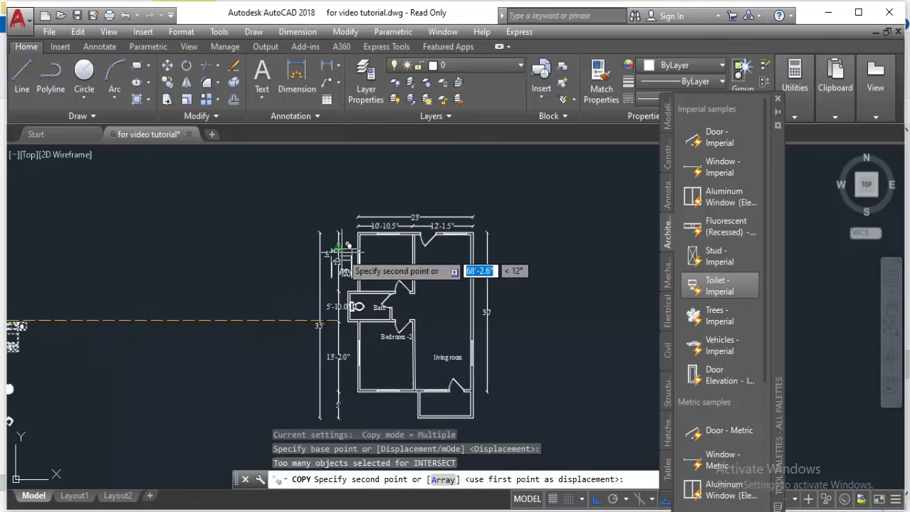
pyautogui.scroll(2, 360, 253)
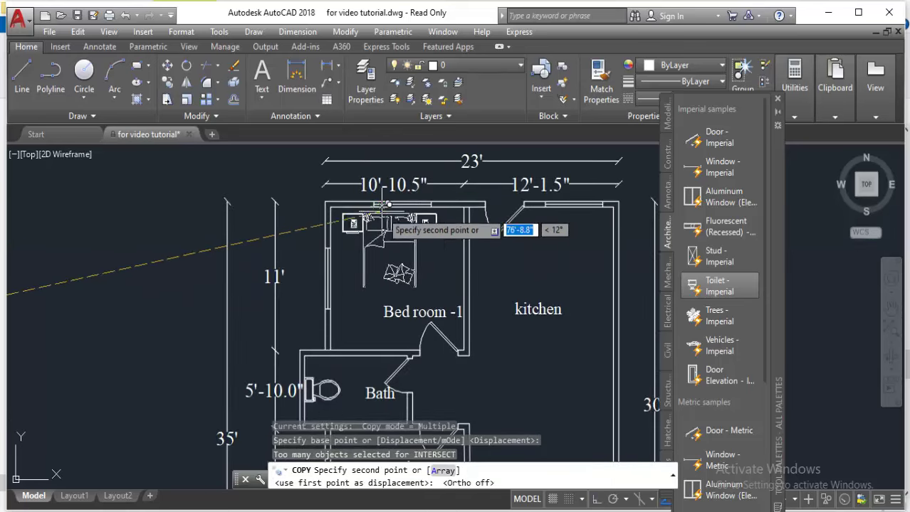
pyautogui.scroll(4, 425, 148)
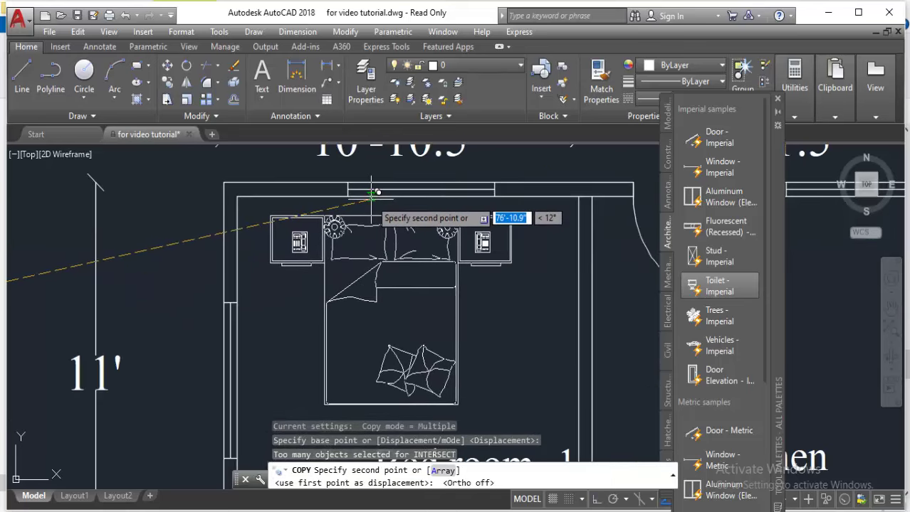
pyautogui.click(384, 207)
pyautogui.press('Return')
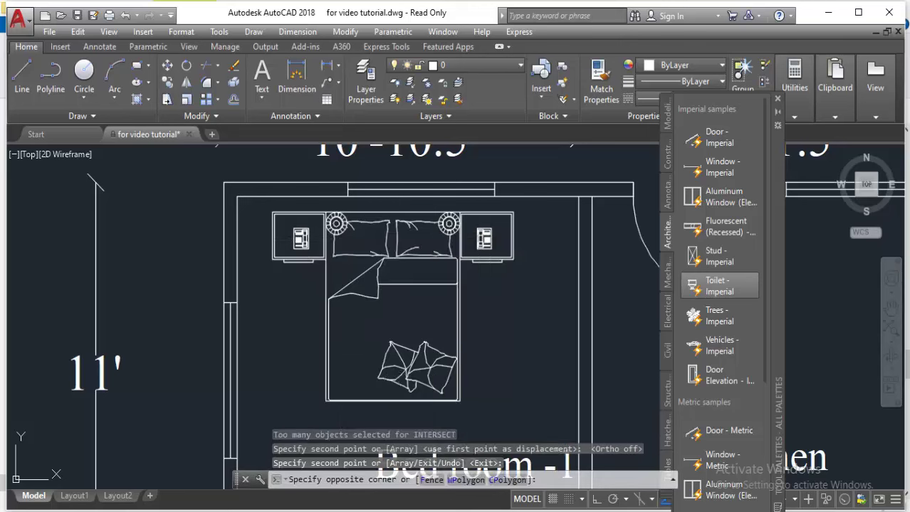
# Nudge the bed slightly to fit Bed room -1
pyautogui.click(286, 180)
pyautogui.click(167, 65)
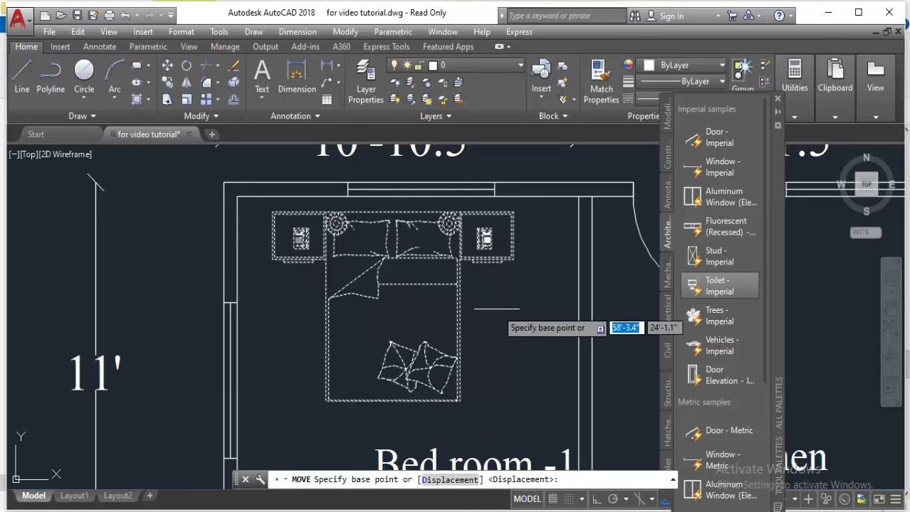
pyautogui.click(499, 302)
pyautogui.click(497, 302)
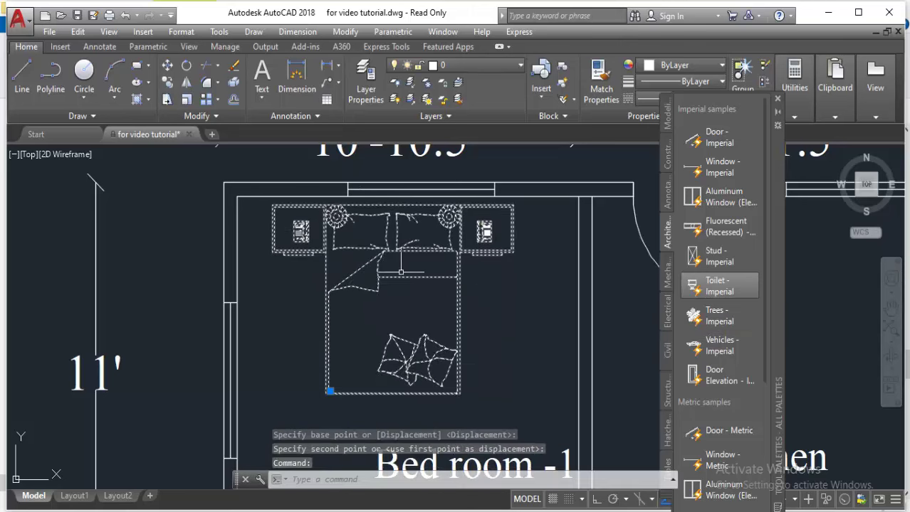
# Copy the bed into Bed room -2
pyautogui.click(166, 83)
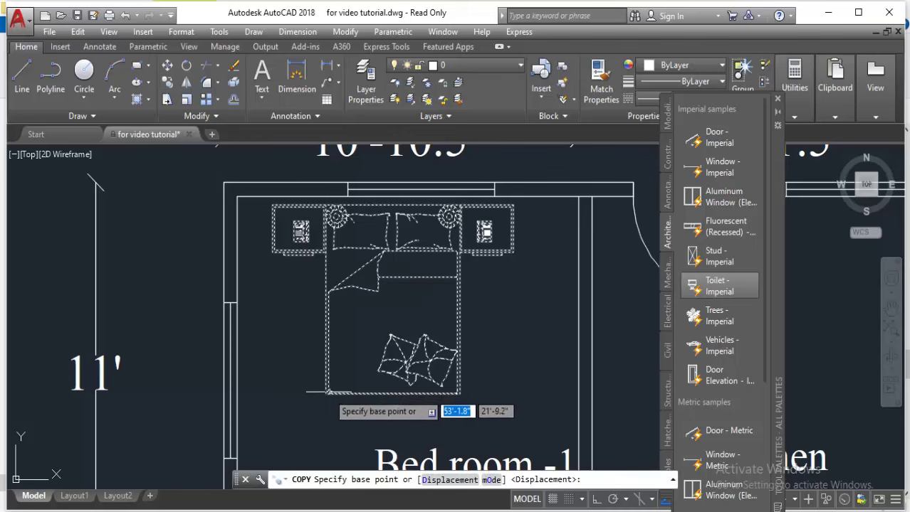
pyautogui.click(330, 391)
pyautogui.scroll(-3, 349, 302)
pyautogui.scroll(-2, 349, 302)
pyautogui.moveTo(360, 403); pyautogui.dragTo(355, 285, button='middle')
pyautogui.scroll(4, 354, 352)
pyautogui.click(364, 355)
pyautogui.press('Return')
pyautogui.click(358, 334)
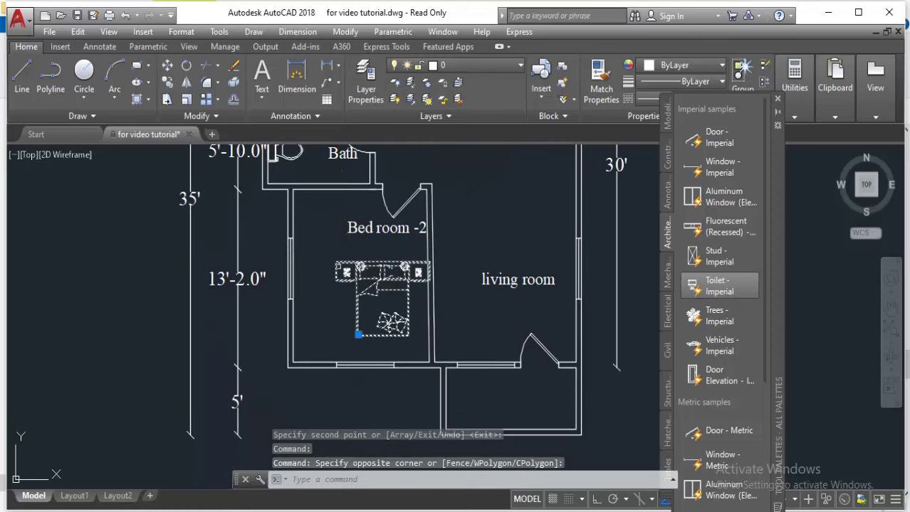
# Rotate the Bed room -2 bed set by 90° with Ortho on
pyautogui.click(187, 65)
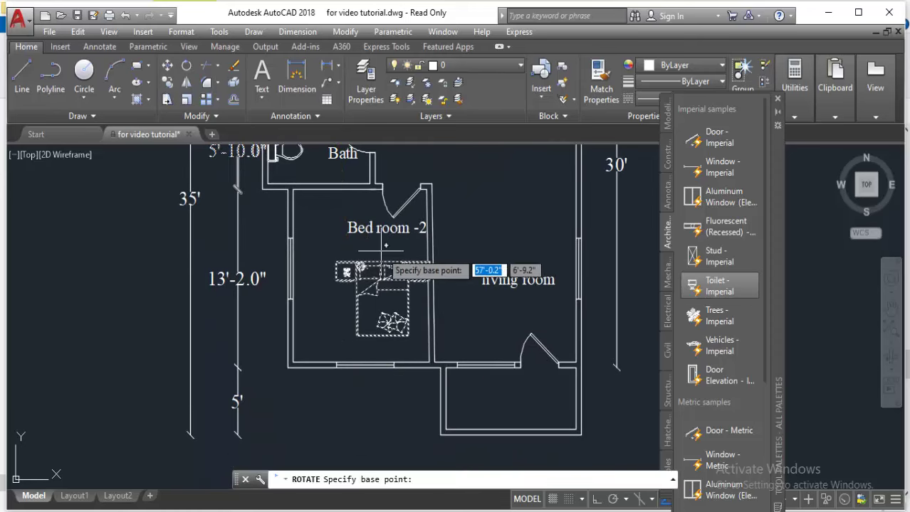
pyautogui.click(341, 269)
pyautogui.press('F8')
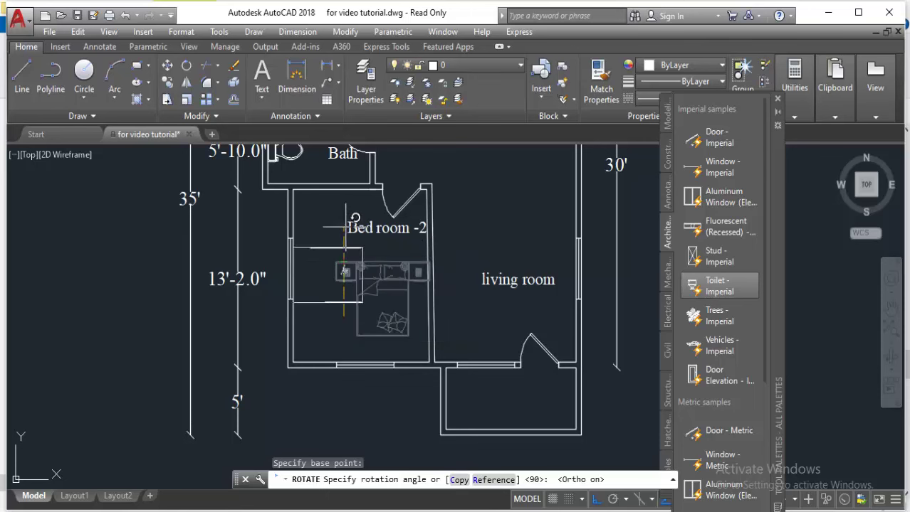
pyautogui.click(349, 254)
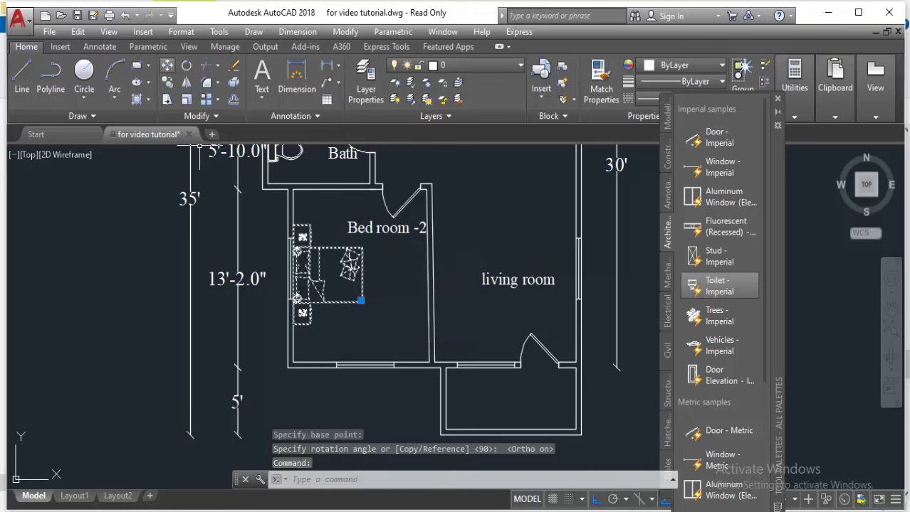
pyautogui.scroll(4, 302, 331)
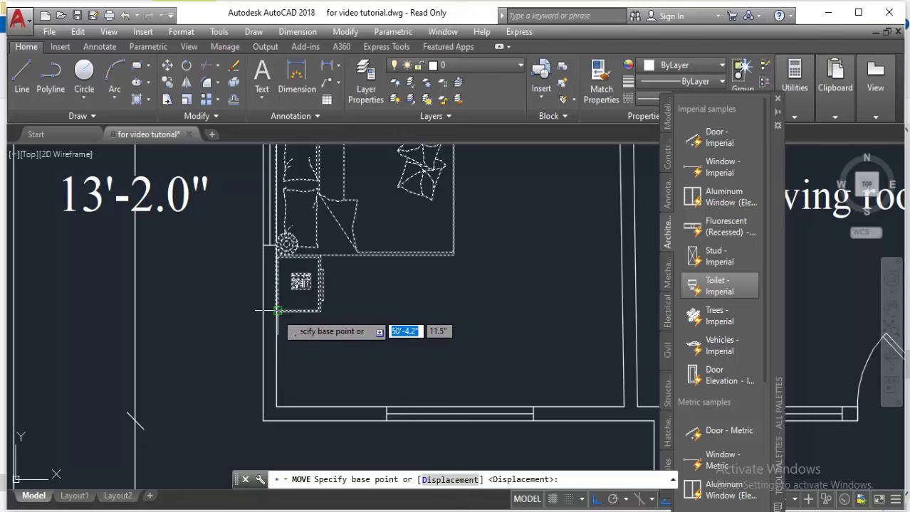
# Move the bed so its headboard sits against Bed room -2's left wall
pyautogui.click(277, 311)
pyautogui.press('F8')
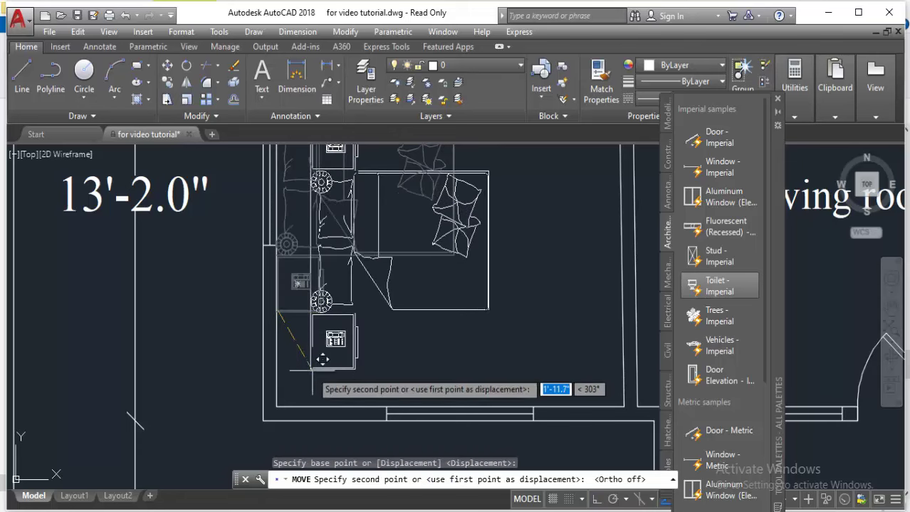
pyautogui.scroll(-4, 305, 370)
pyautogui.click(305, 370)
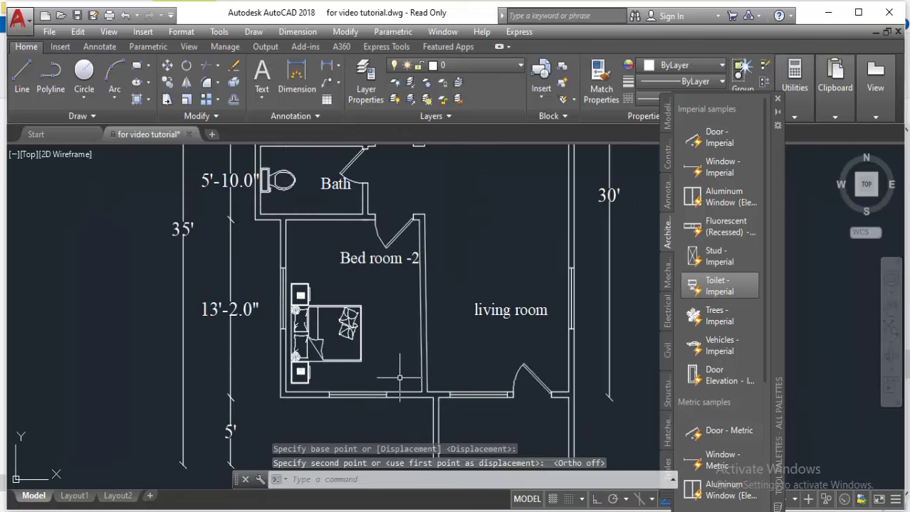
pyautogui.scroll(-2, 399, 378)
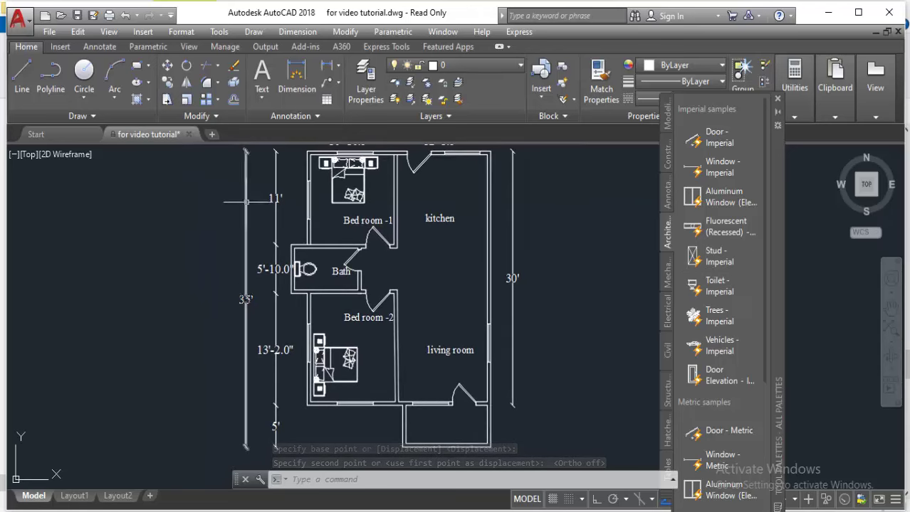
# Draw a rectangular counter along the kitchen's right wall
pyautogui.click(136, 64)
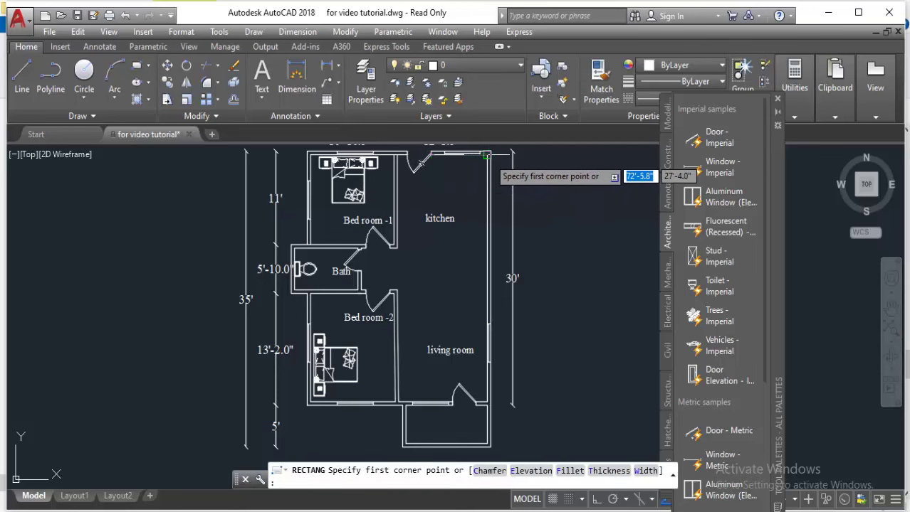
pyautogui.click(487, 154)
pyautogui.click(464, 245)
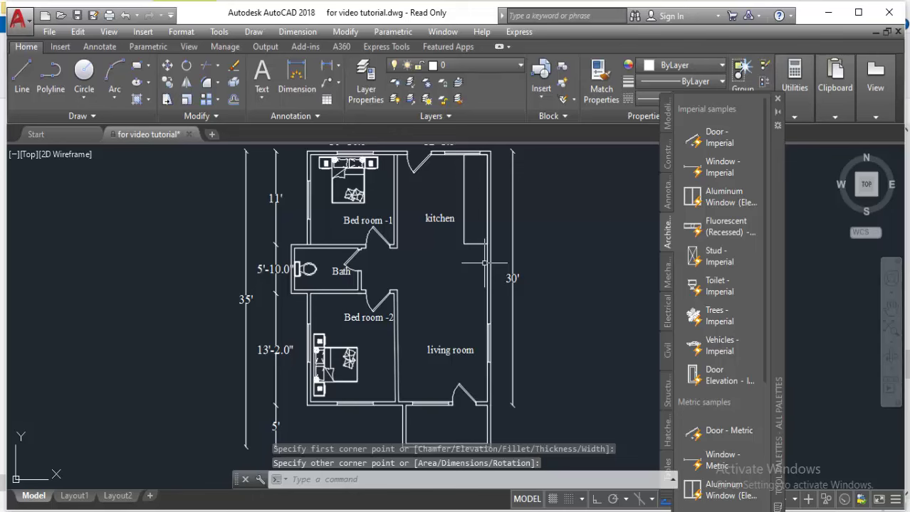
pyautogui.scroll(-4, 484, 263)
pyautogui.scroll(5, 154, 337)
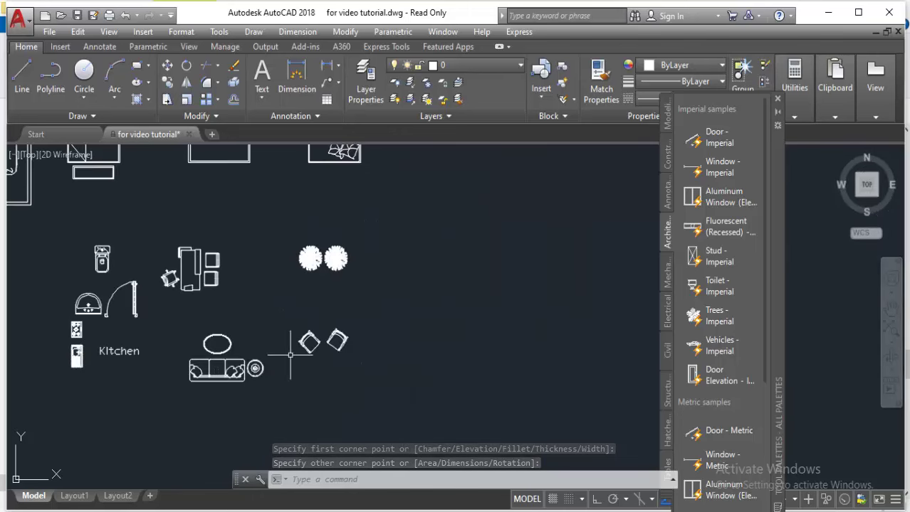
# Copy the cooktop and sink blocks onto the kitchen counter
pyautogui.click(76, 335)
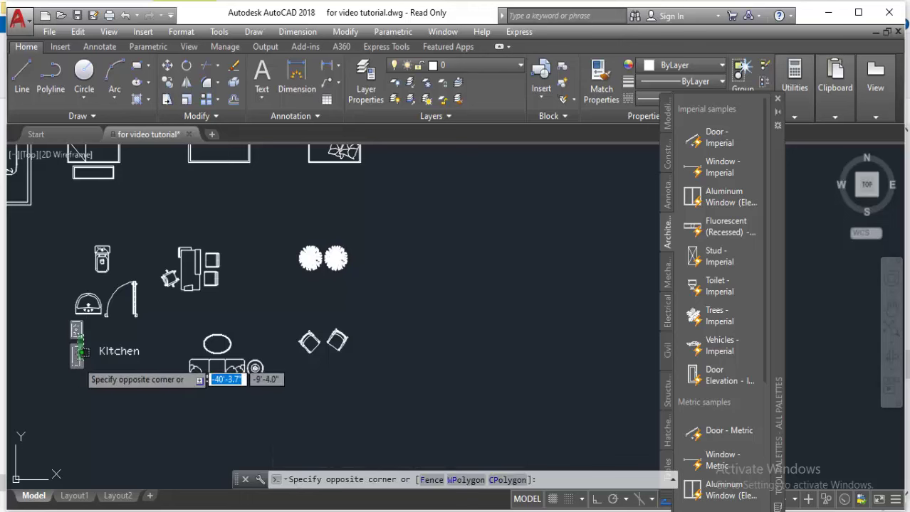
pyautogui.click(124, 148)
pyautogui.click(166, 81)
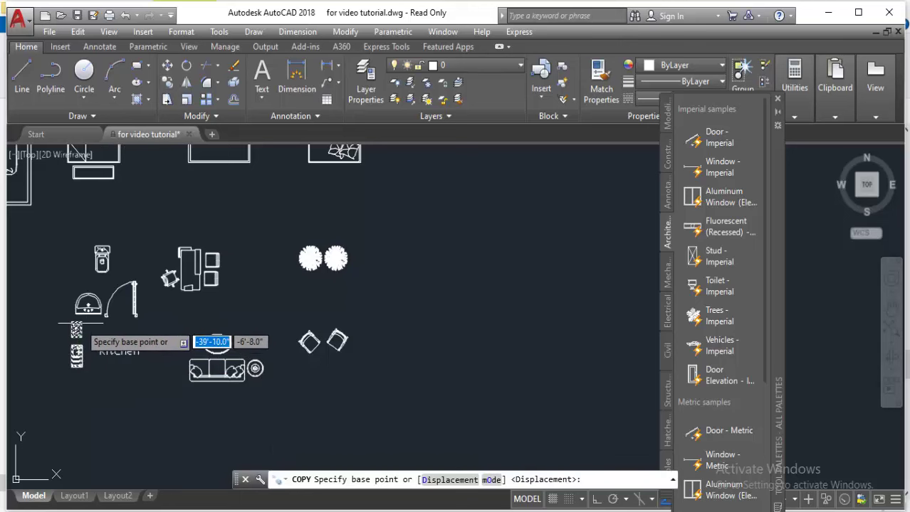
pyautogui.click(77, 328)
pyautogui.scroll(-3, 135, 338)
pyautogui.scroll(3, 447, 256)
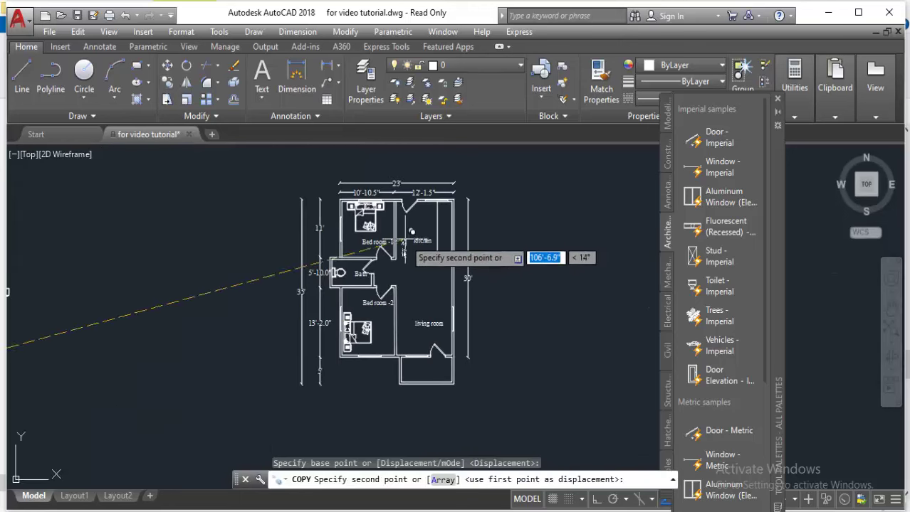
pyautogui.scroll(4, 448, 206)
pyautogui.click(534, 205)
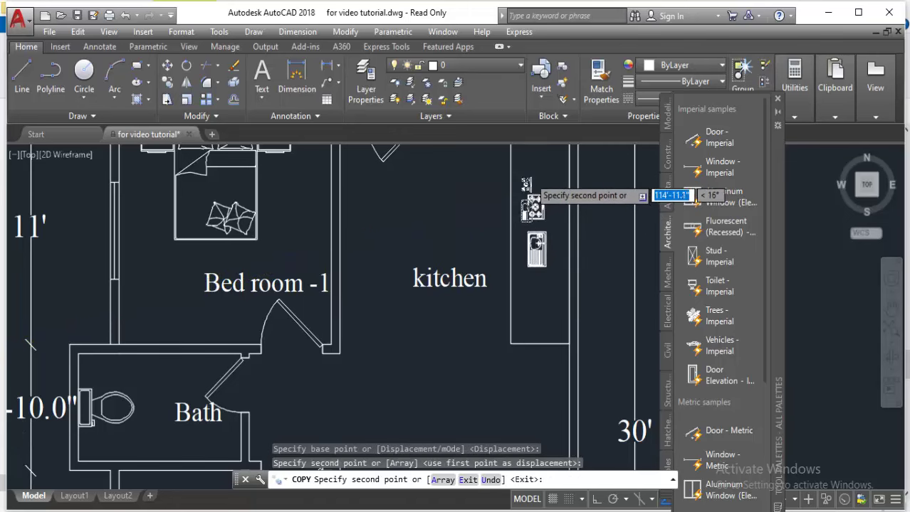
pyautogui.scroll(-4, 527, 208)
pyautogui.press('Return')
pyautogui.scroll(-4, 520, 242)
pyautogui.scroll(5, 192, 313)
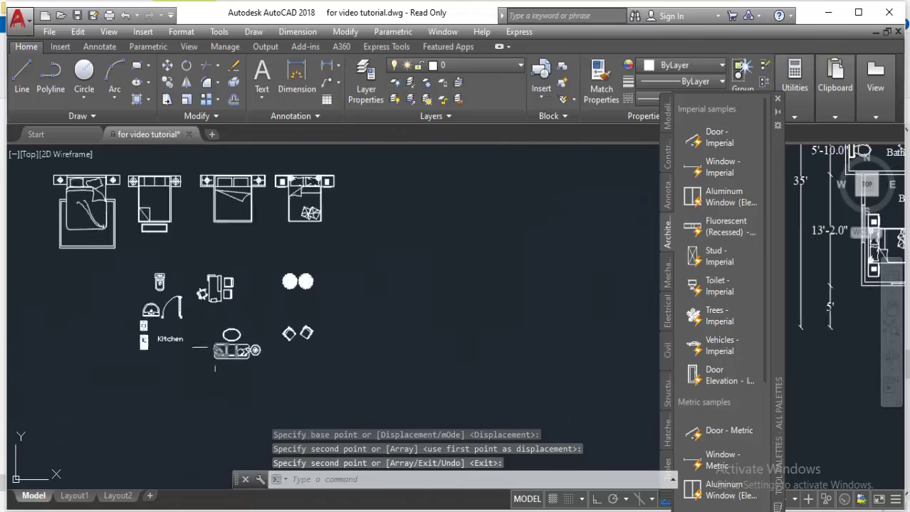
pyautogui.scroll(2, 221, 321)
# Copy the sofa set and coffee table into the living room beside its bottom wall
pyautogui.press('Return')
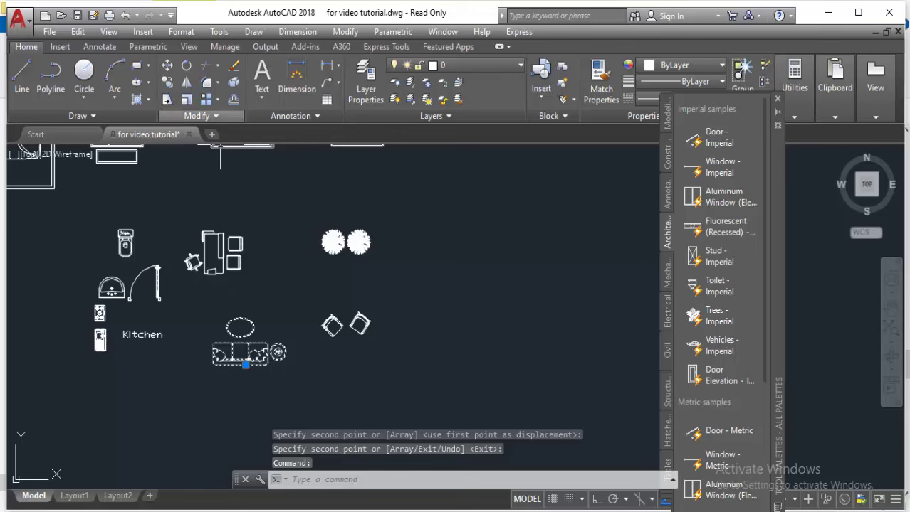
pyautogui.click(167, 79)
pyautogui.click(264, 355)
pyautogui.scroll(-4, 420, 298)
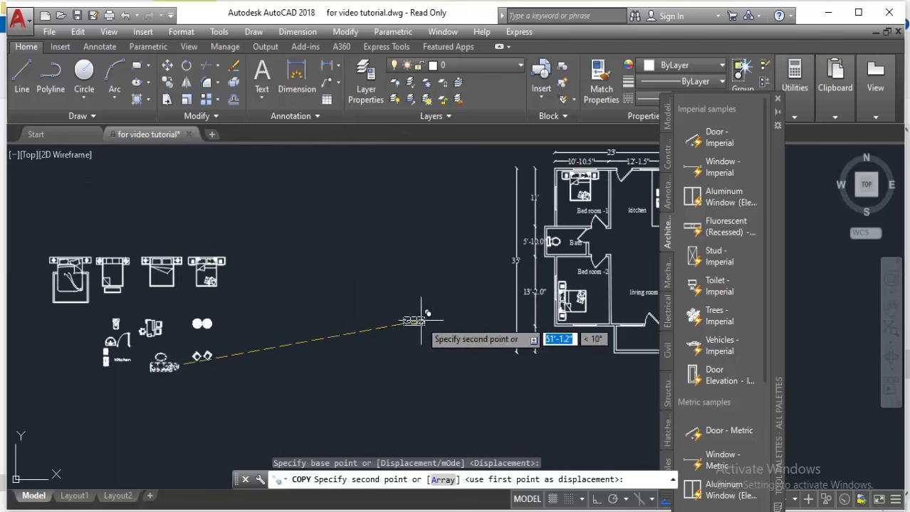
pyautogui.moveTo(478, 312); pyautogui.dragTo(292, 312, button='middle')
pyautogui.scroll(3, 454, 290)
pyautogui.scroll(3, 455, 290)
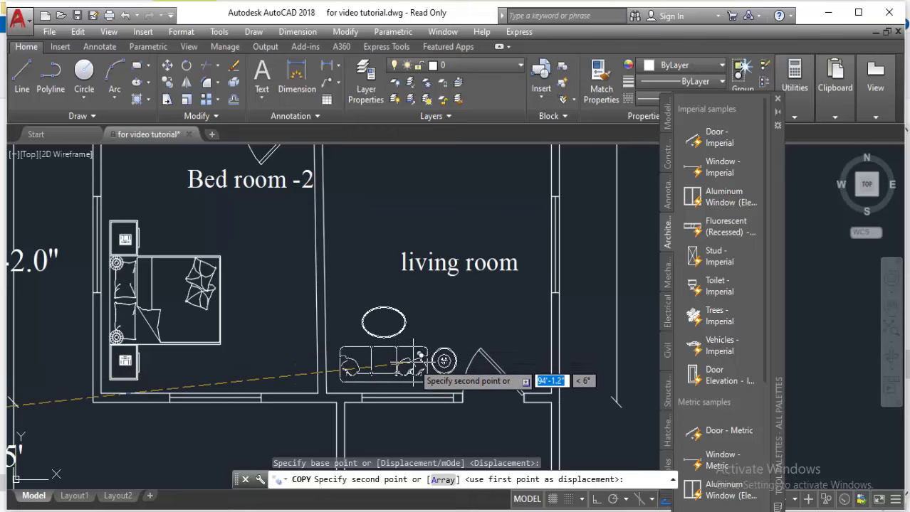
pyautogui.click(413, 363)
pyautogui.press('Return')
pyautogui.scroll(-3, 420, 342)
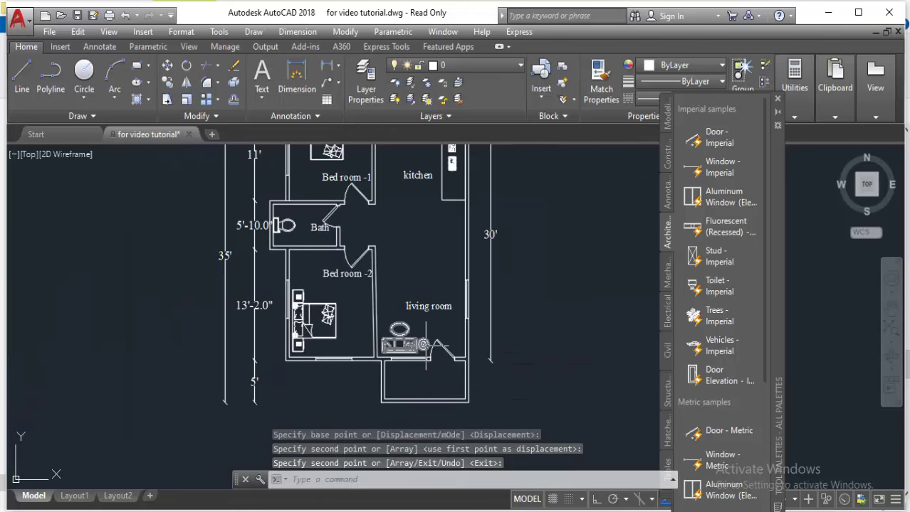